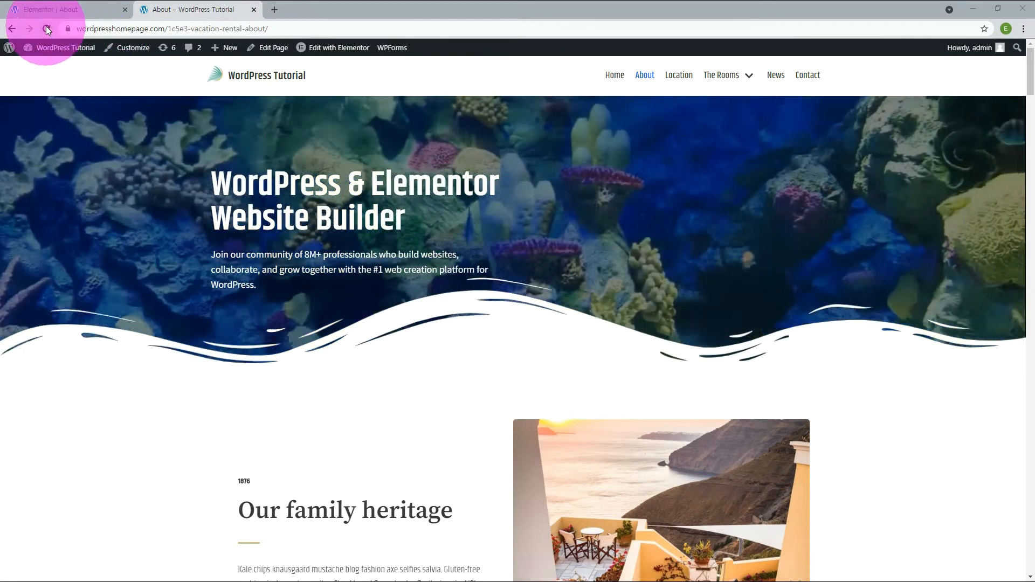
Reload the live About page, then insert a single-column section between the hero and the "Our family heritage" section
click(45, 30)
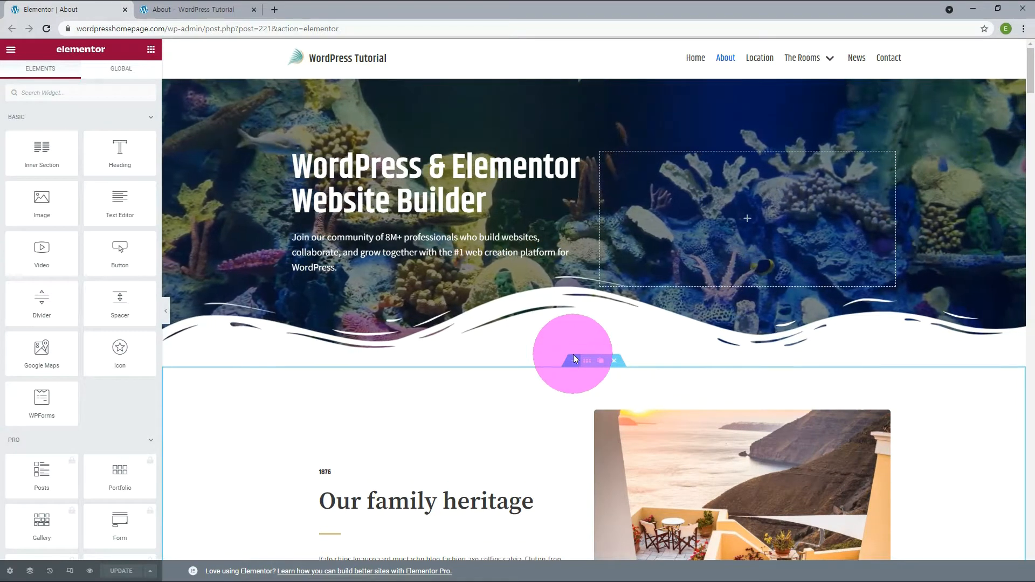
click(574, 357)
click(580, 411)
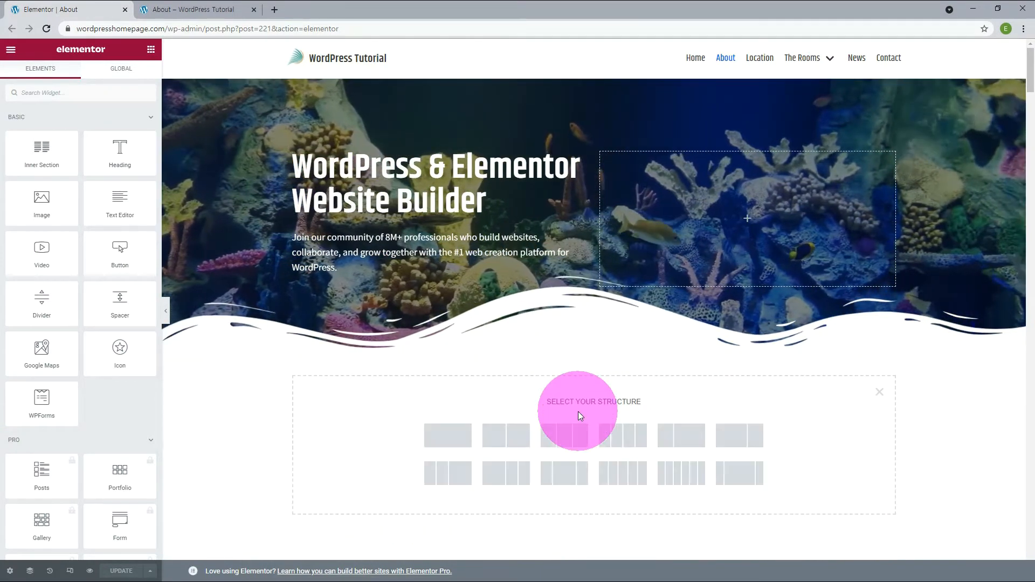
click(448, 438)
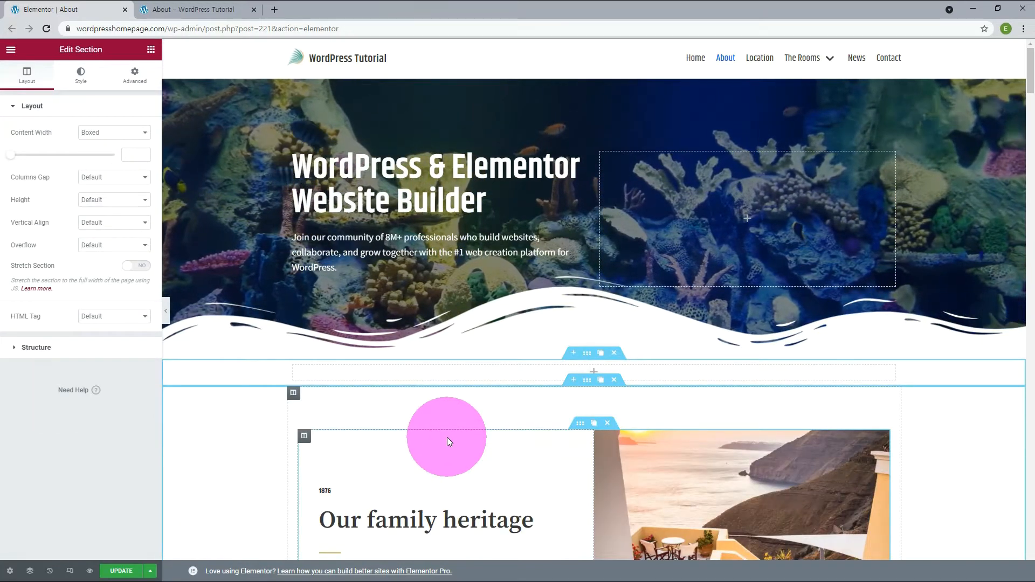
Give the new section a classic background using the image undersea.png from the media library
click(81, 76)
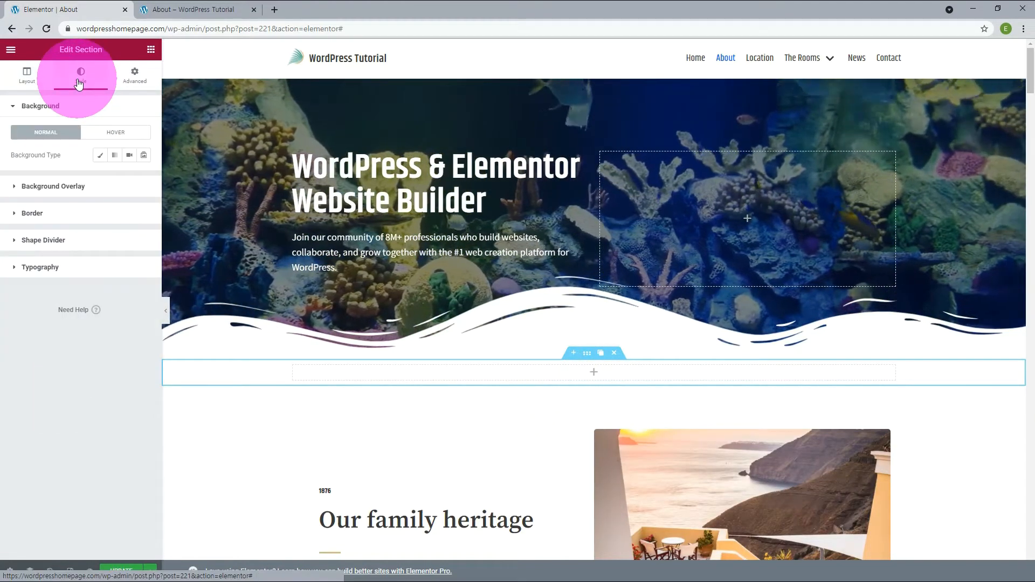
click(100, 157)
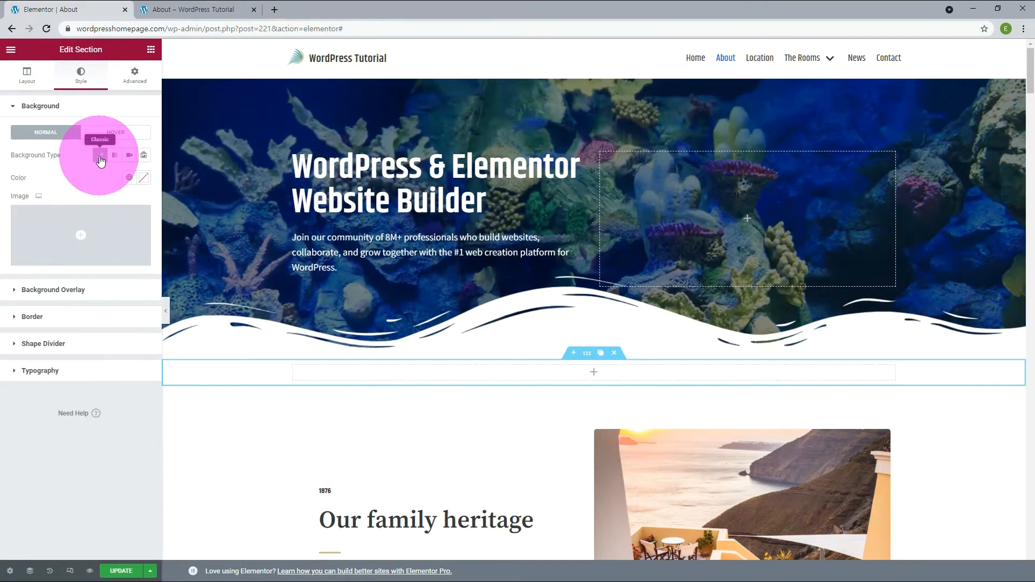
click(81, 260)
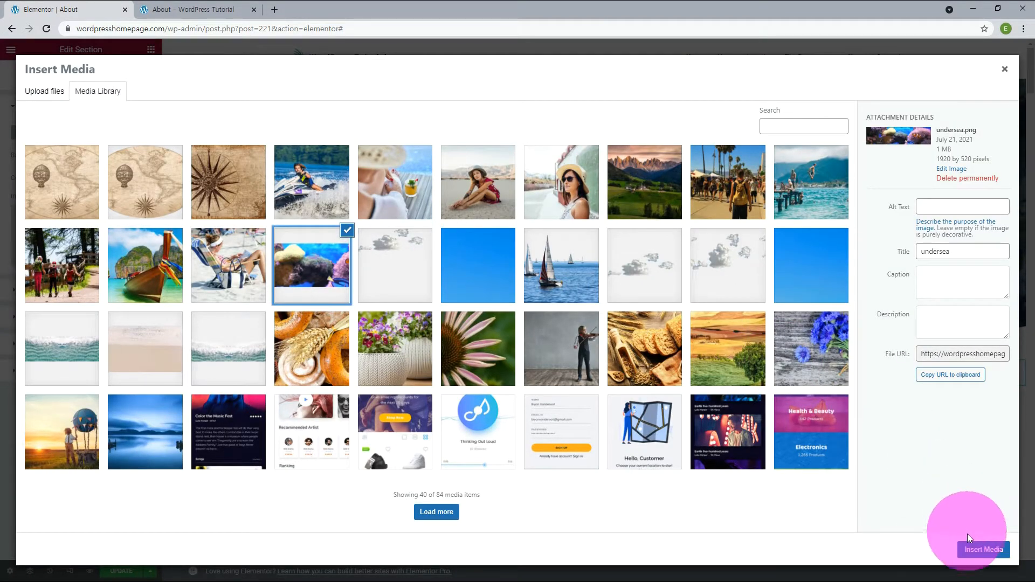
click(970, 550)
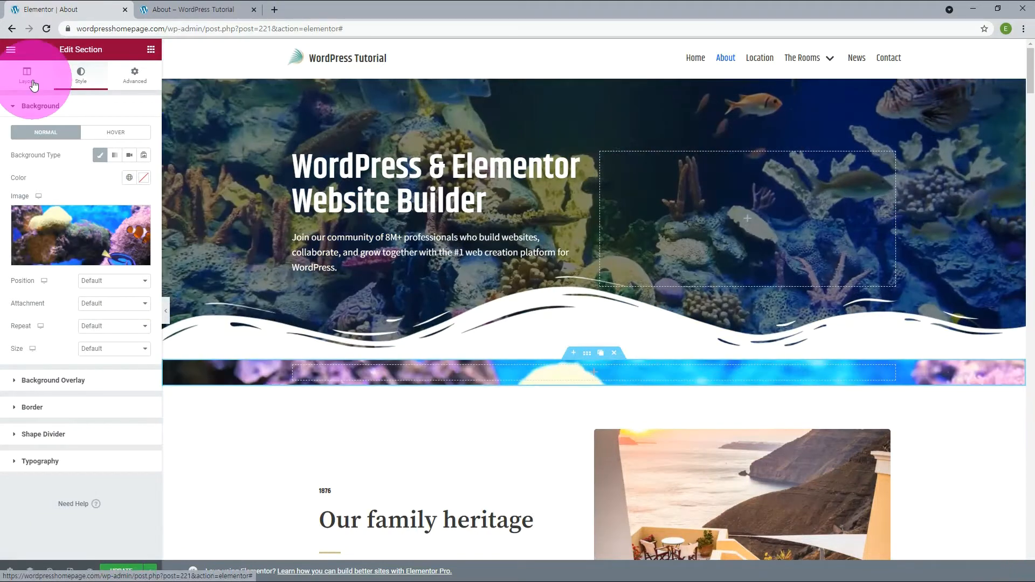
Set the new section's height to Min Height with a minimum of 520 px
click(27, 76)
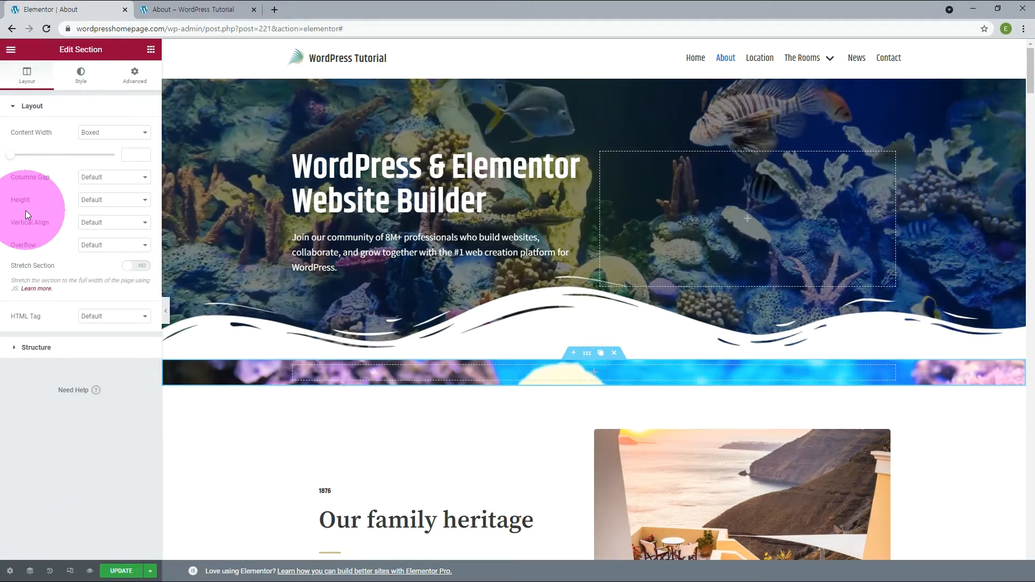
click(98, 200)
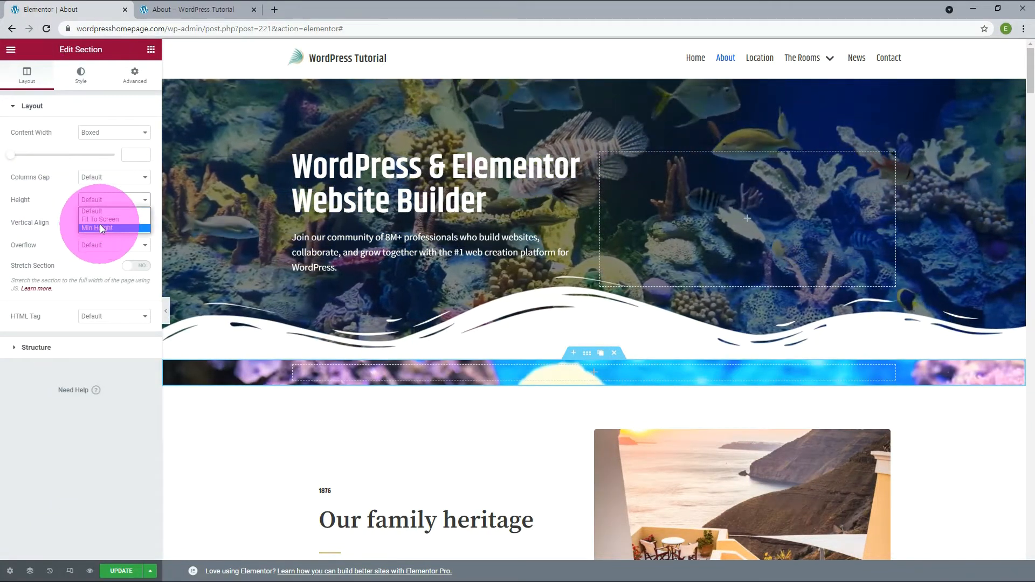
click(99, 224)
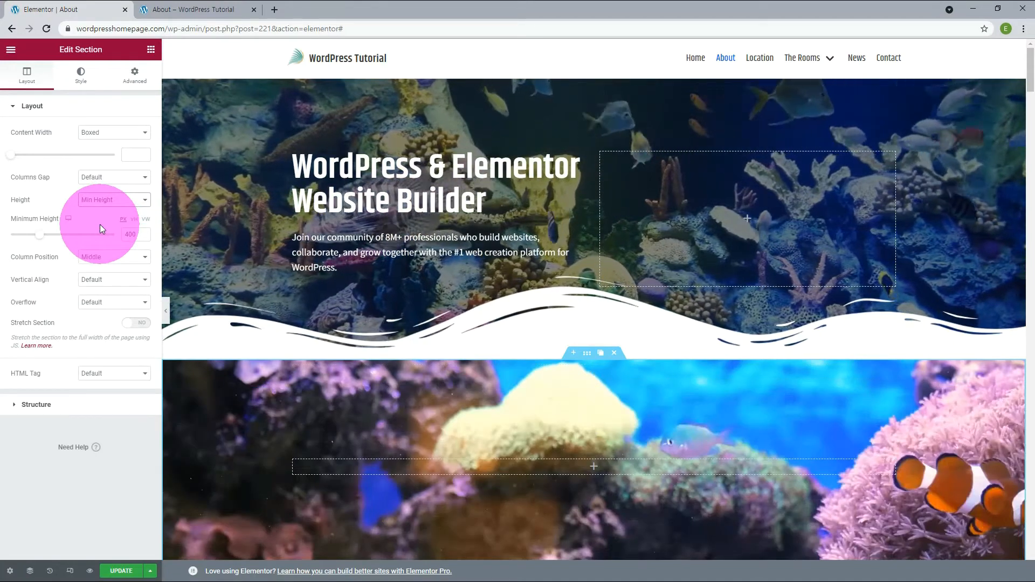
text(520)
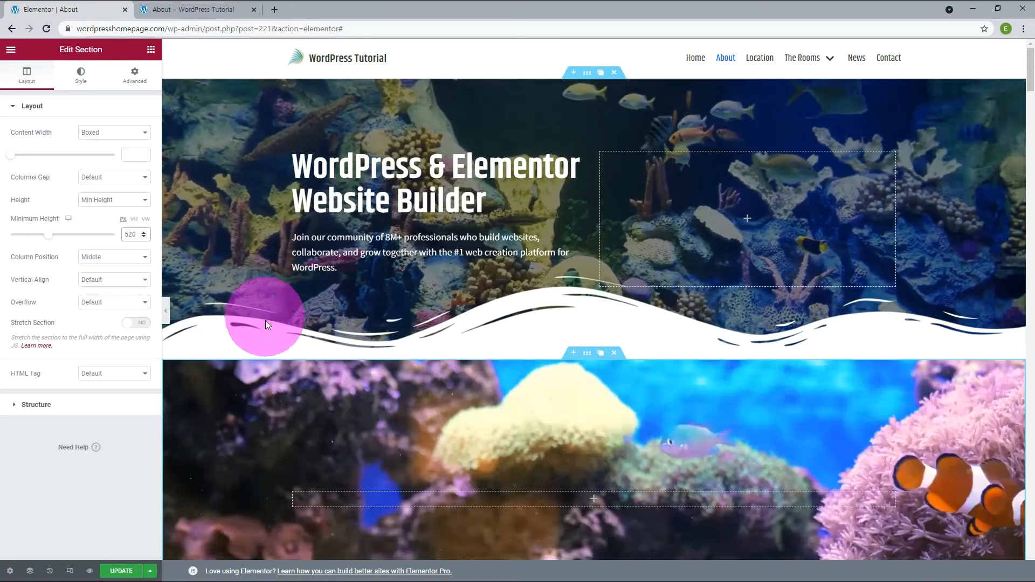
scroll(238, 359, down, 3)
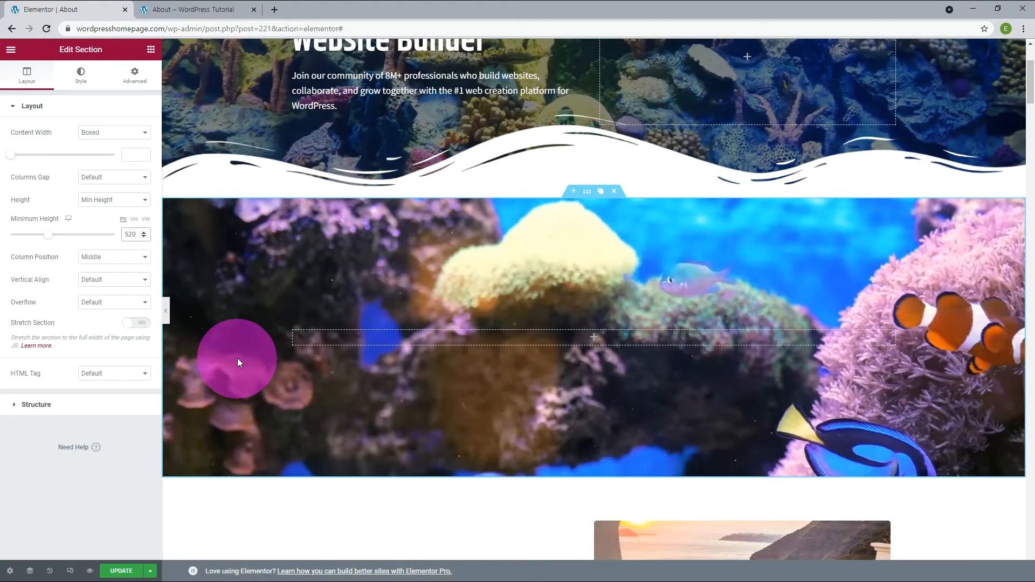
Replace the new section's background image with aqua.jpg from the media library
click(81, 75)
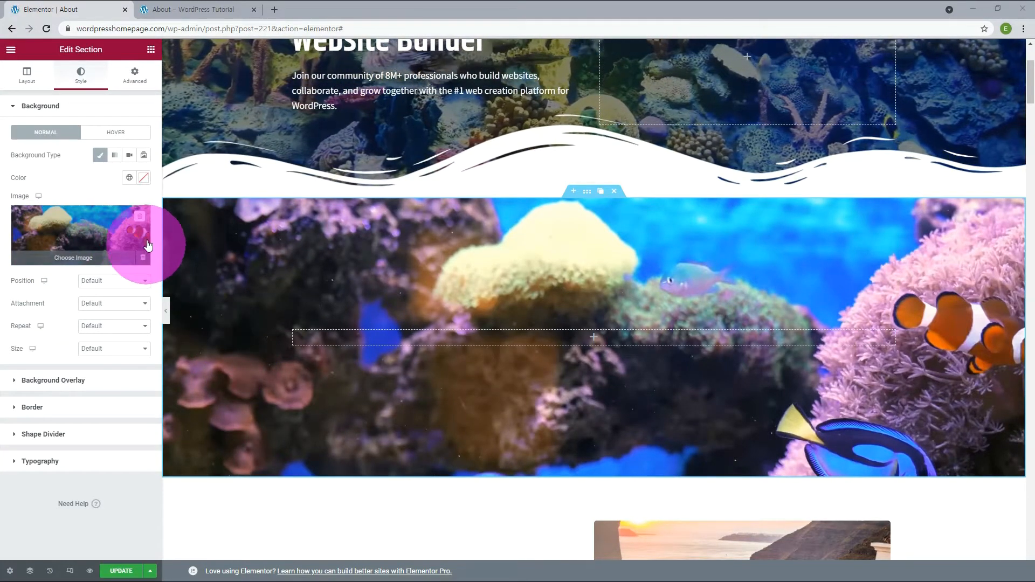
click(139, 221)
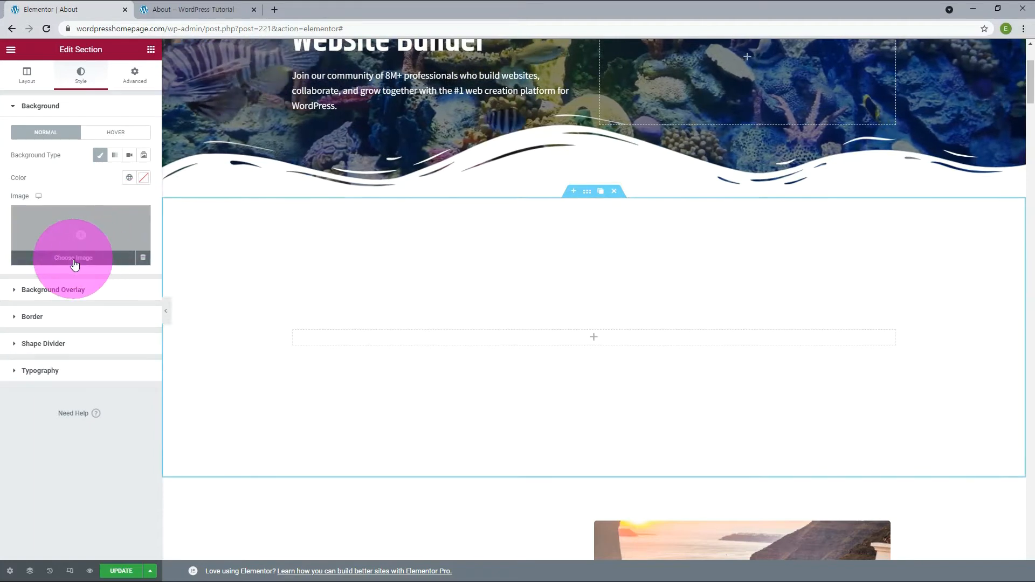
click(75, 262)
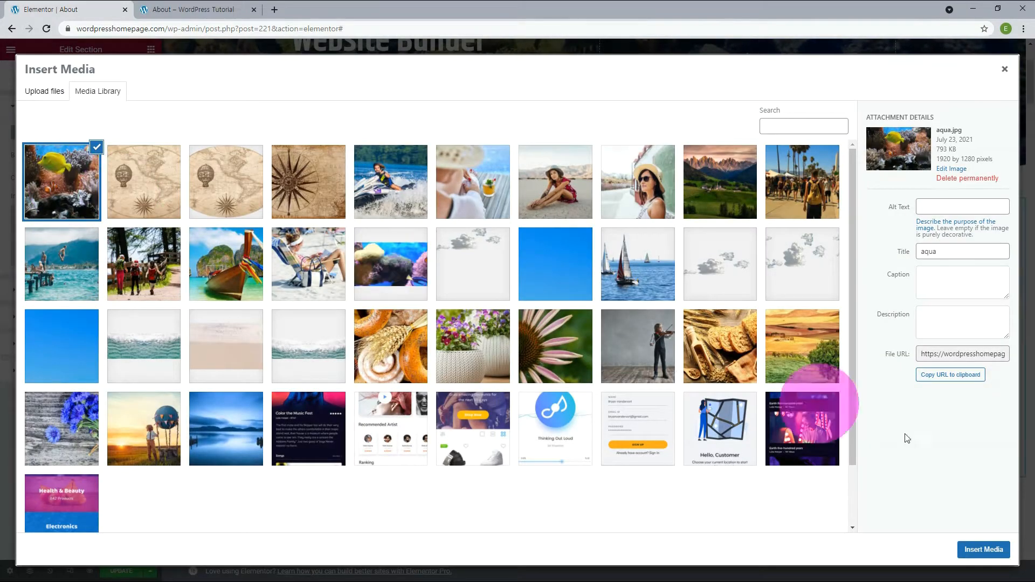
click(995, 549)
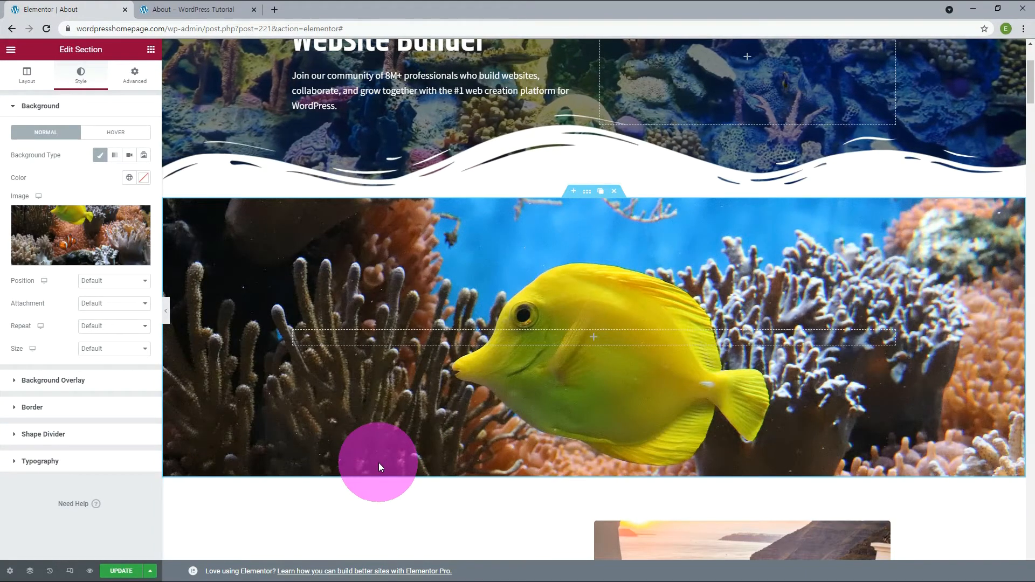
Add a Waves Brush shape divider to the bottom edge of the yellow fish section
click(76, 434)
click(117, 217)
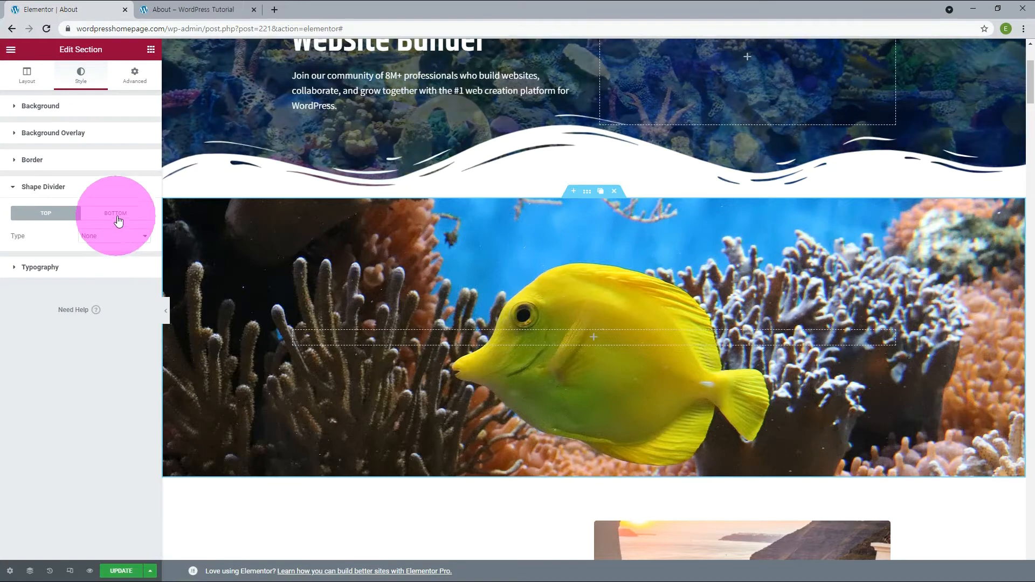
click(106, 238)
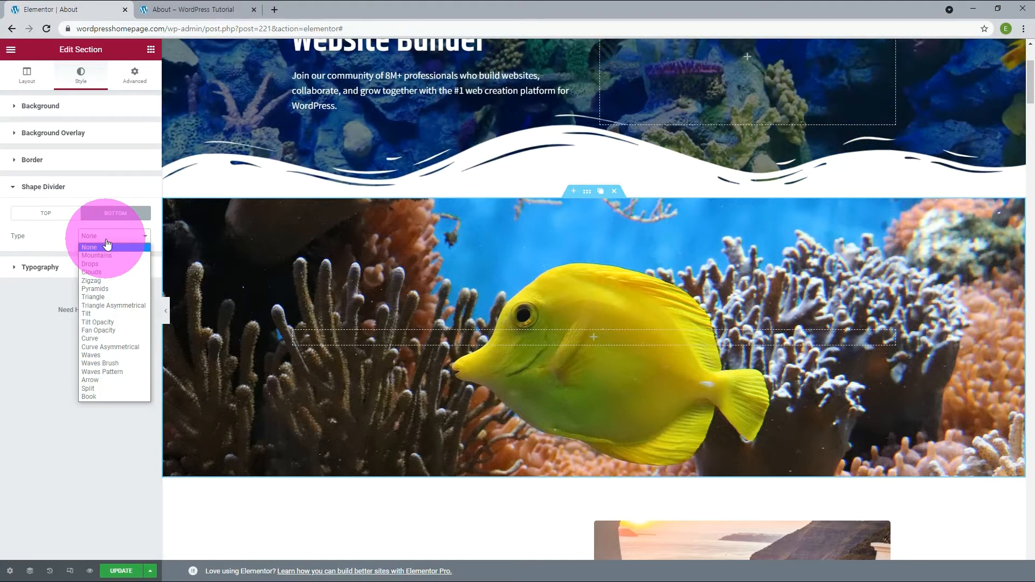
click(111, 365)
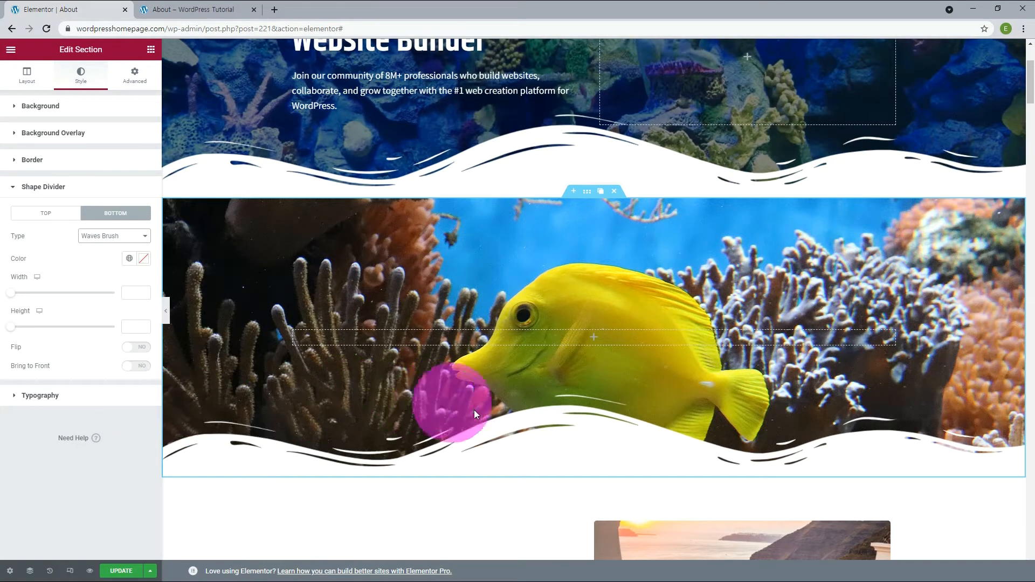
Set the z-index to 0 for the fish section and to 1 for the hero section
click(135, 74)
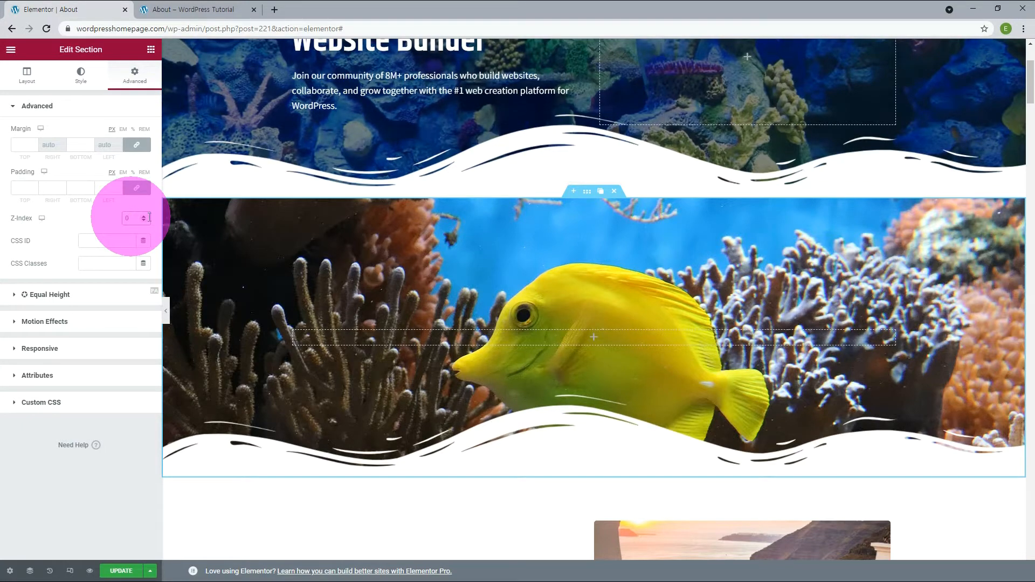
scroll(462, 266, up, 3)
click(586, 71)
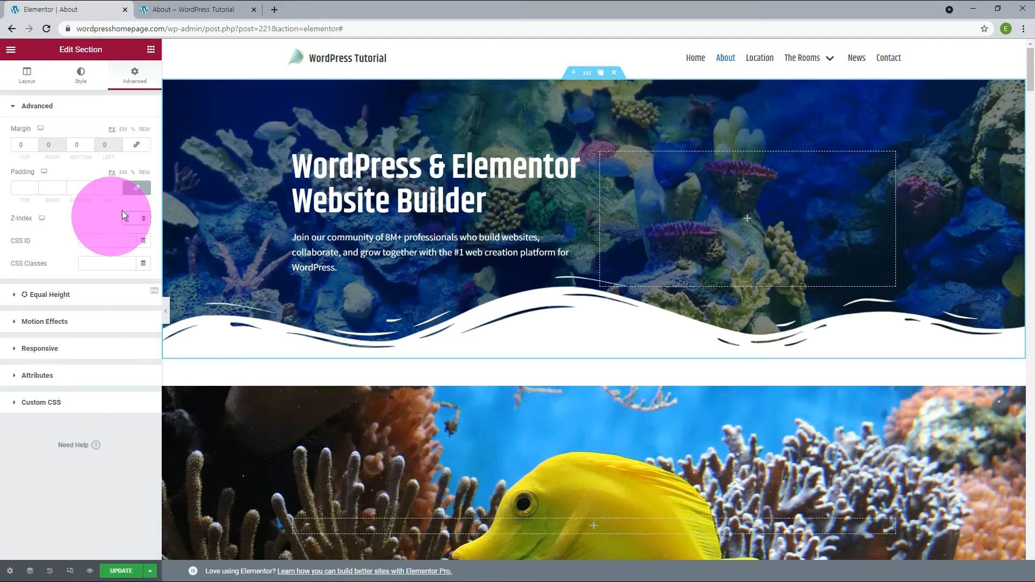
text(1)
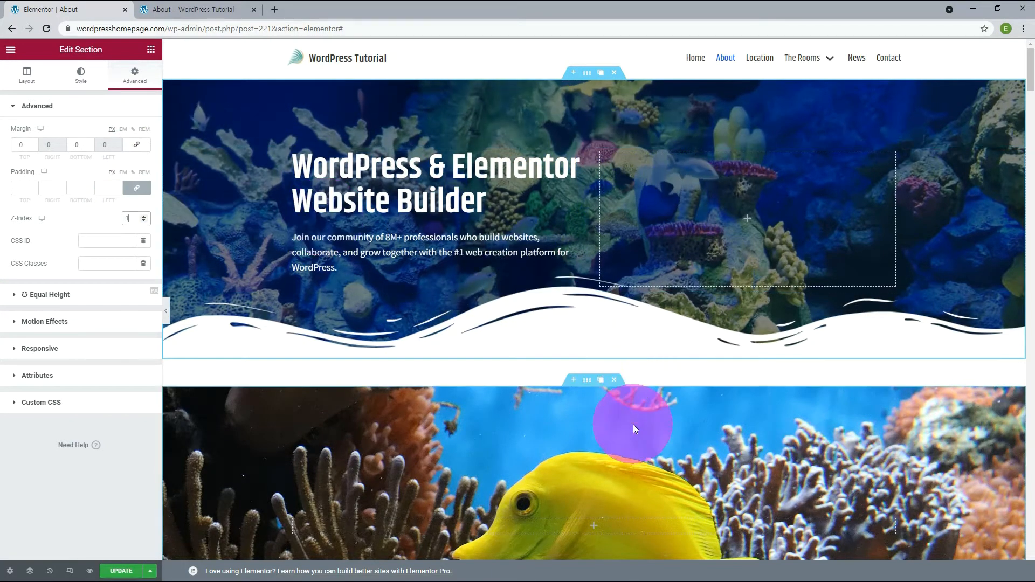
Set the fish section's top margin to -520 px with the margin values unlinked
click(590, 386)
click(17, 144)
text(520)
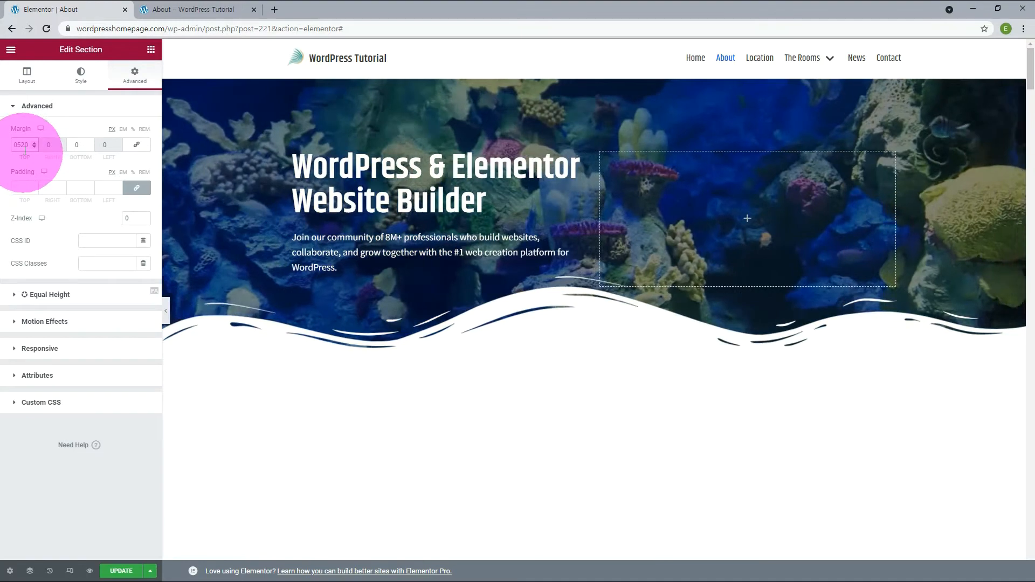
drag(18, 145, 2, 145)
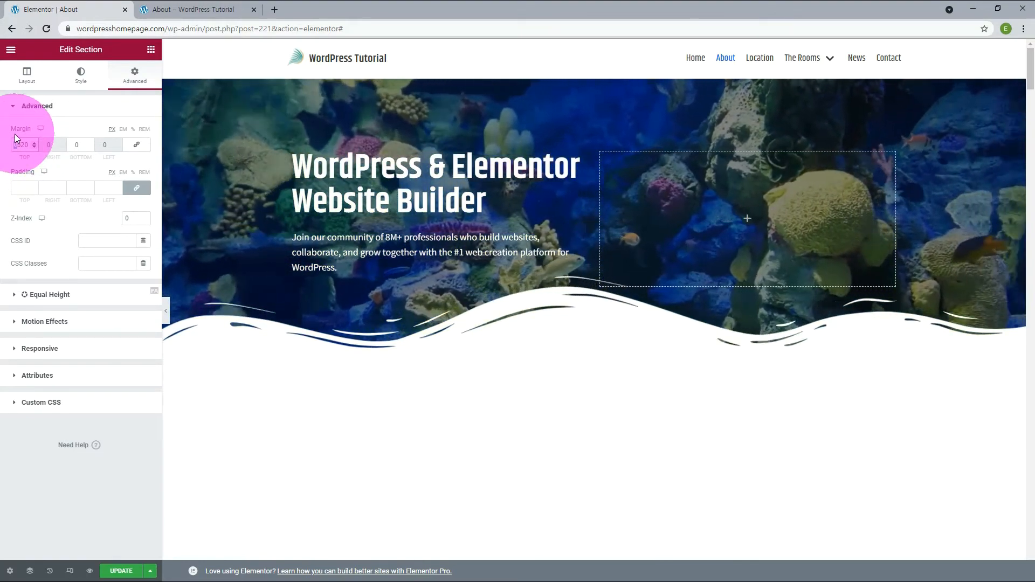
text(-)
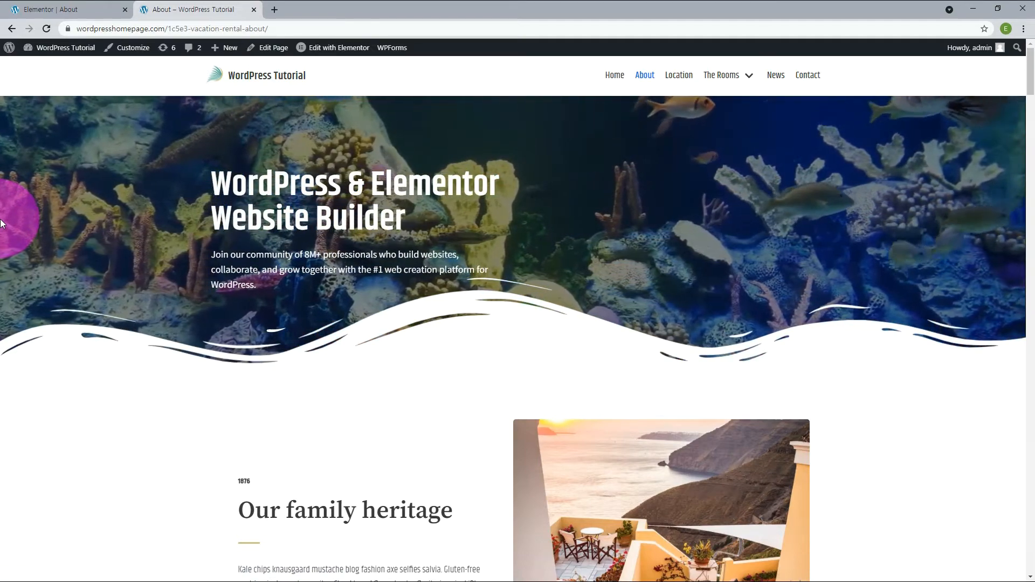
Change the entrance animation of the "WordPress & Elementor Website Builder" heading to Fade In Left and update the page
click(8, 8)
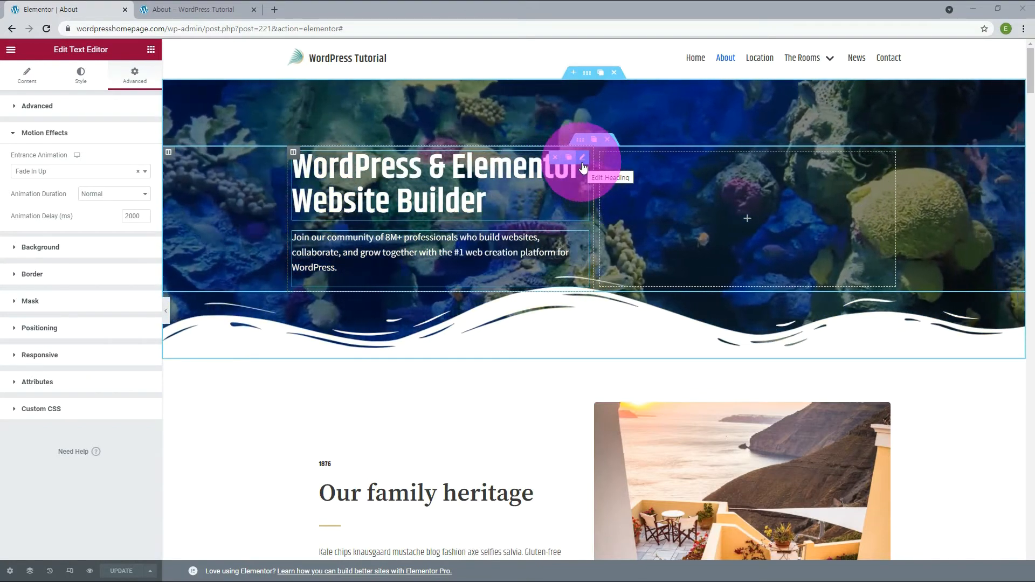
click(583, 162)
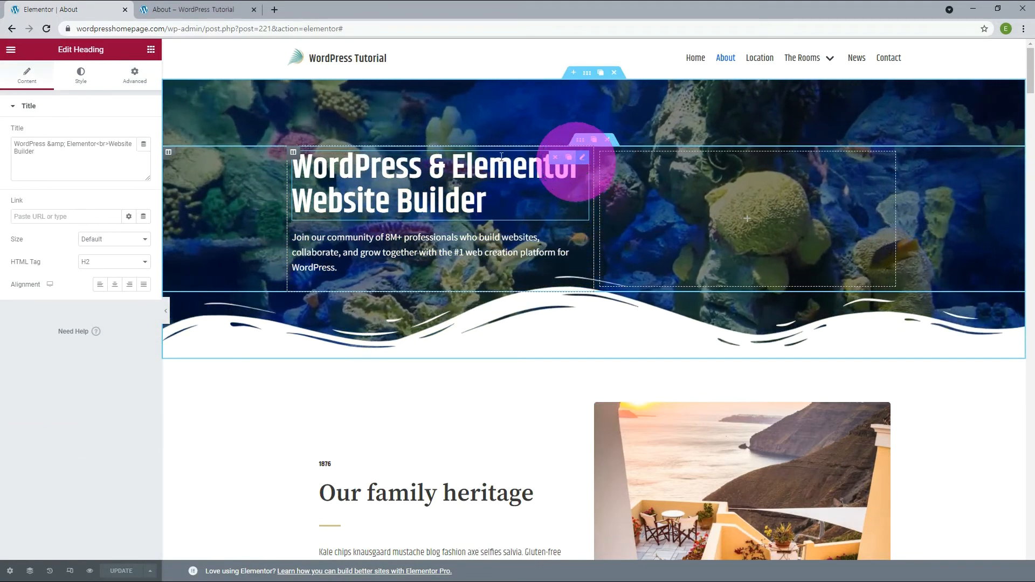
click(135, 78)
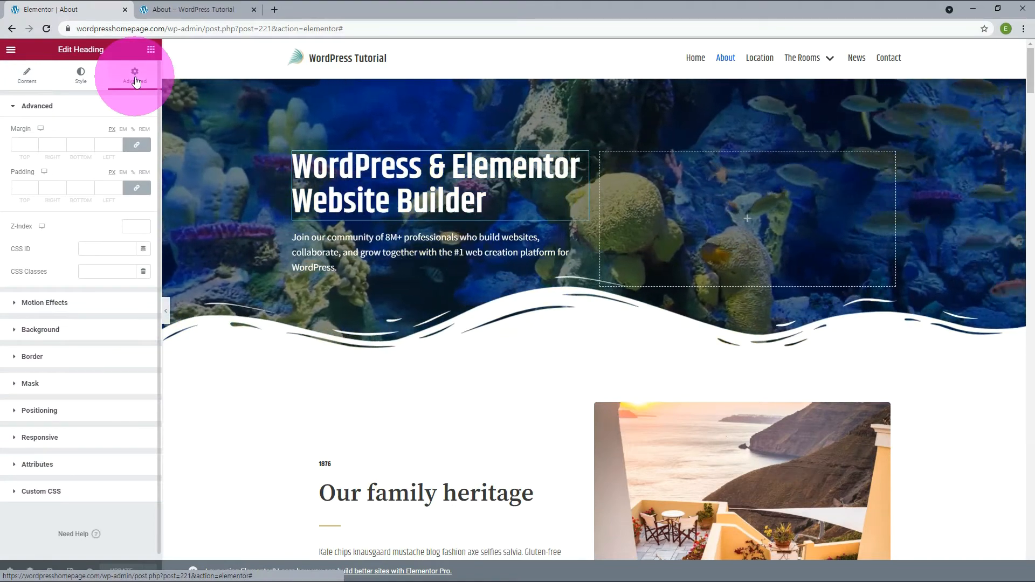
click(56, 304)
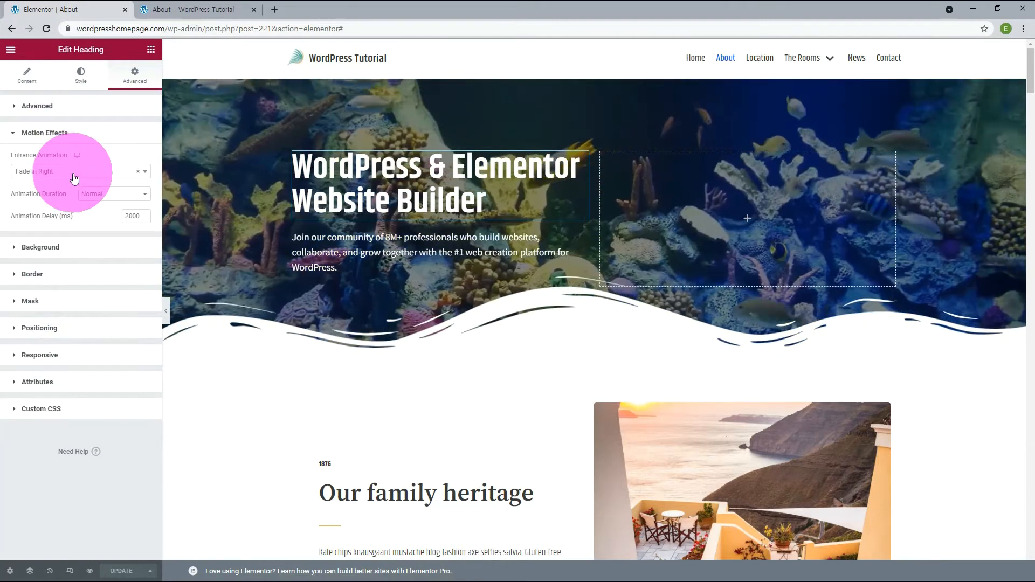
click(74, 179)
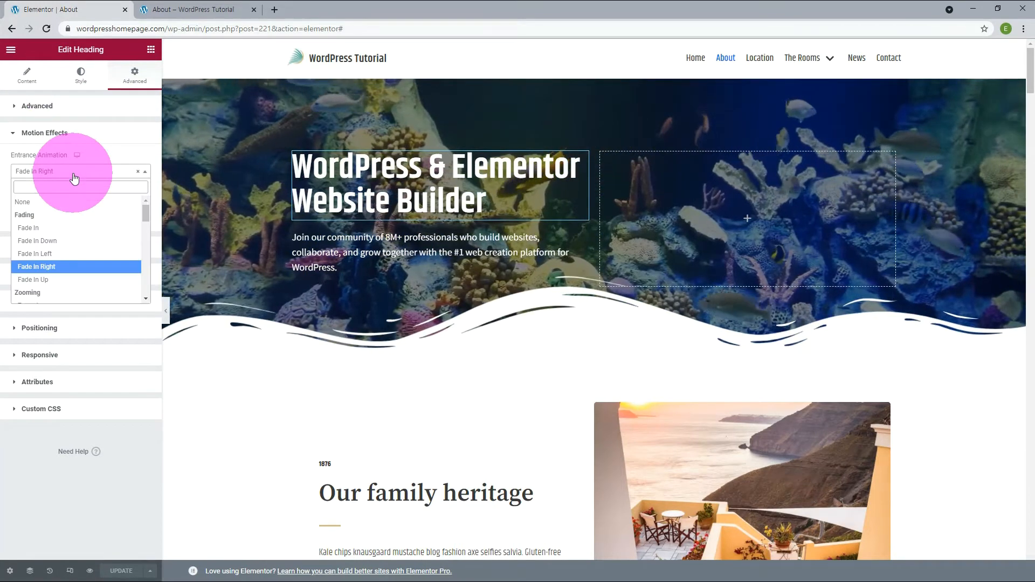
click(50, 253)
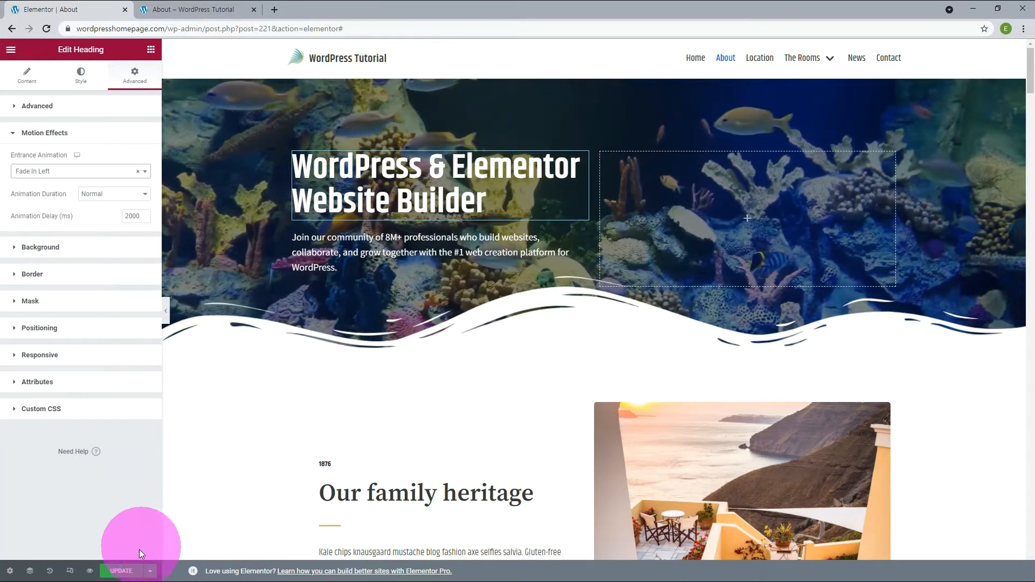
click(124, 573)
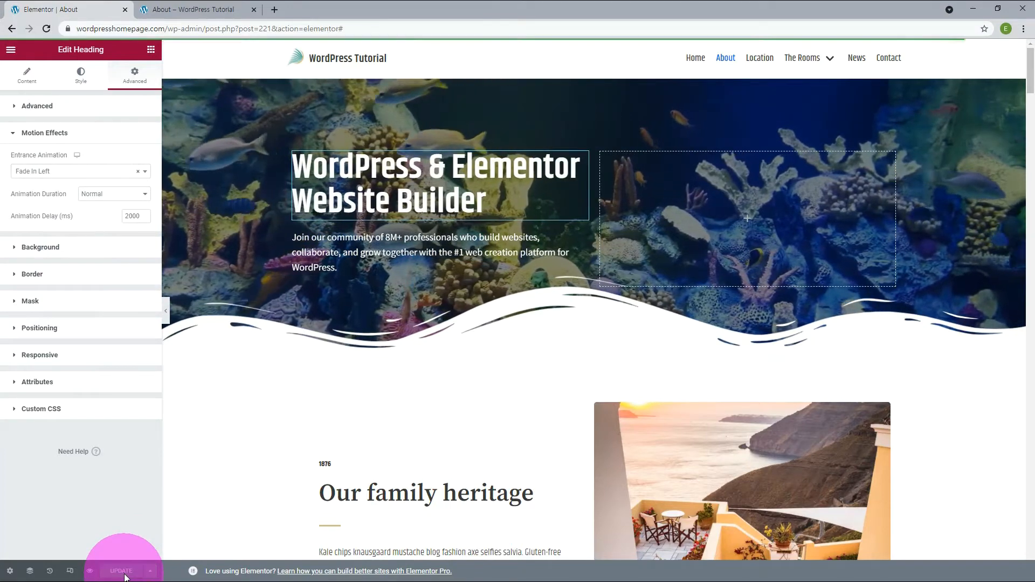
Reload the live About page to review the hero heading's entrance animation, then return to the editor
click(202, 8)
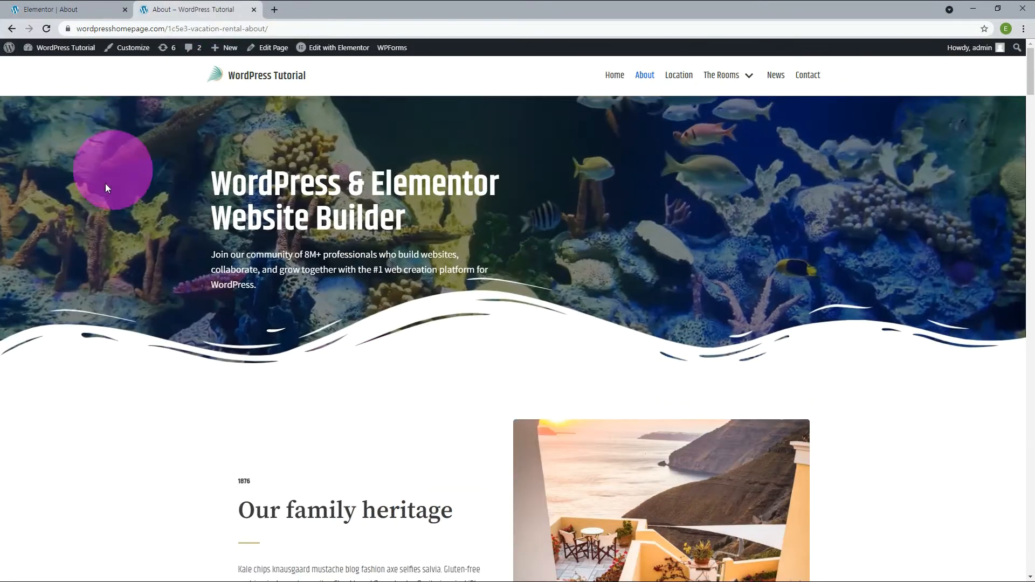
key(F5)
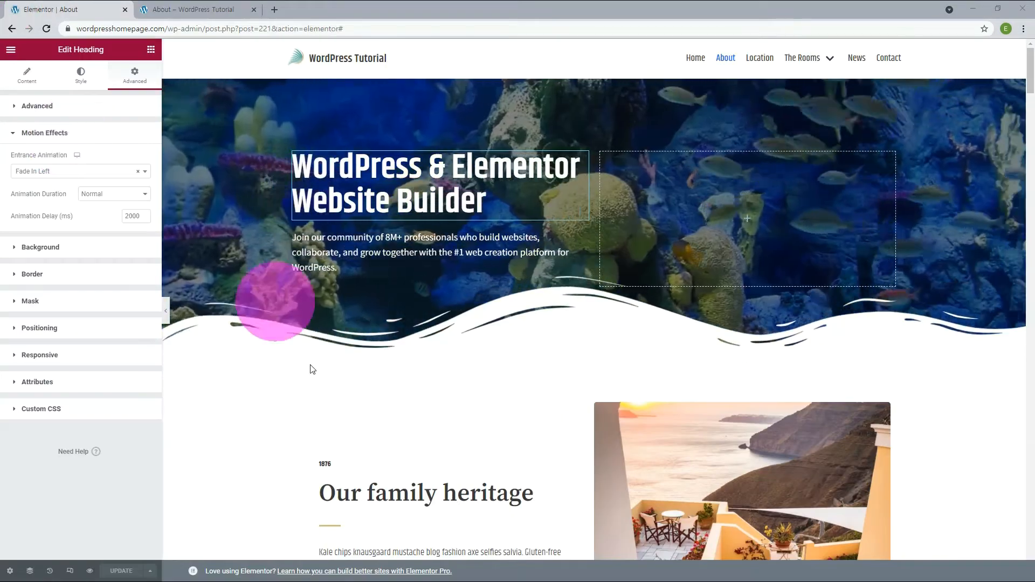
mouse_move(493, 432)
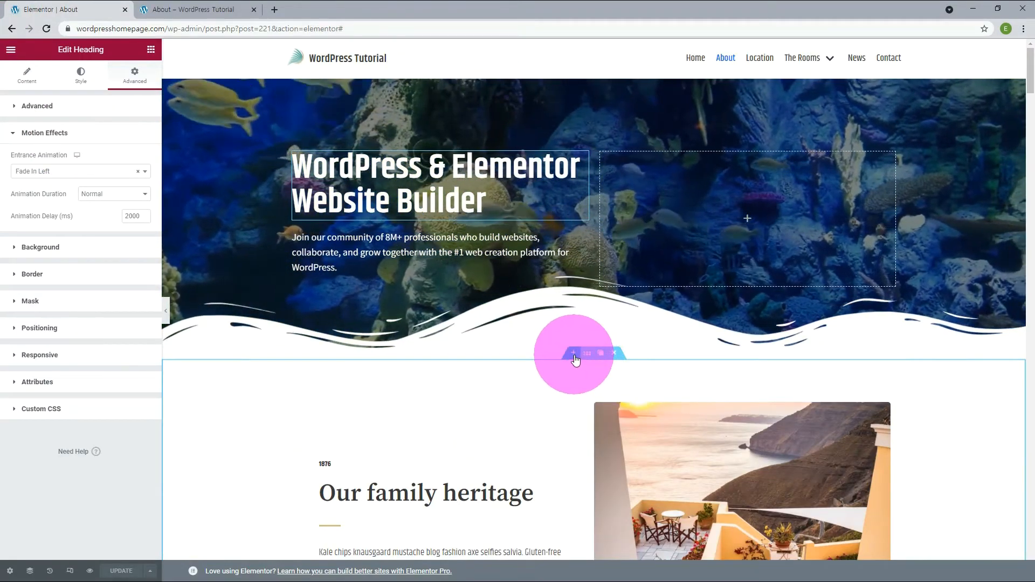
Add a new single-column section between the hero and the "Our family heritage" section
click(574, 355)
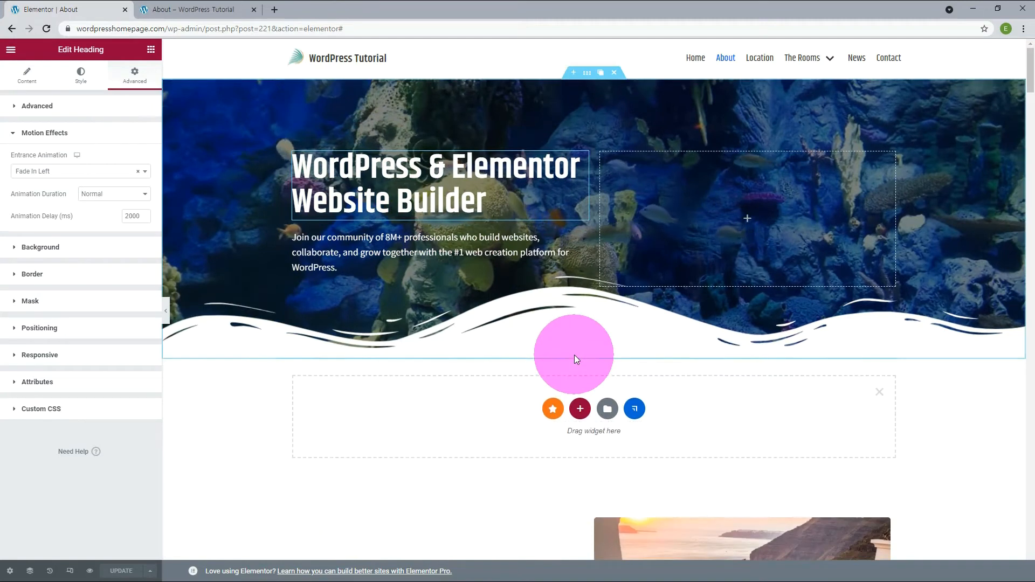
click(581, 409)
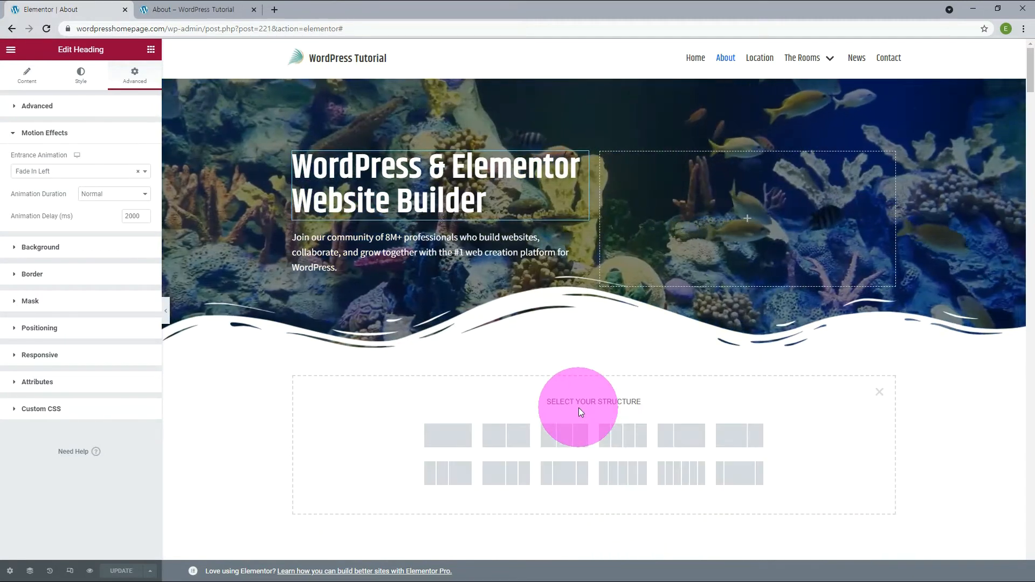
click(461, 435)
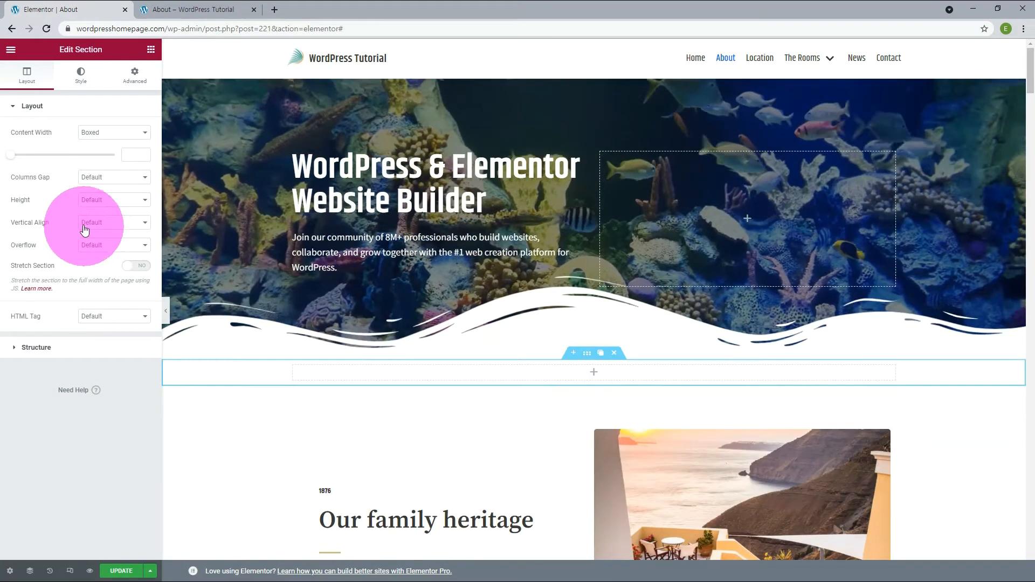
Set the new section's height to Min Height with a minimum height of 960 px and review the space it takes
click(114, 200)
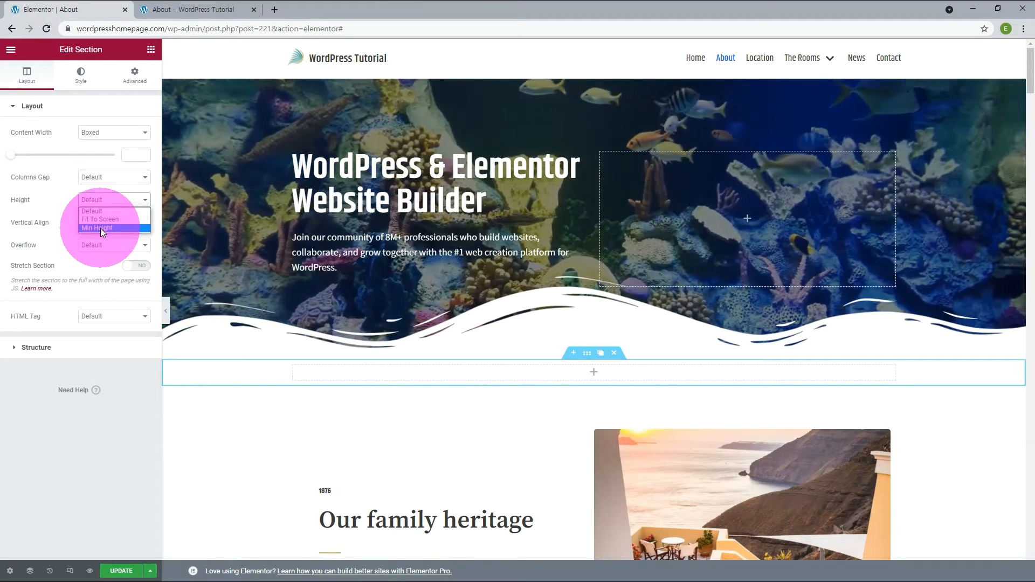
click(100, 228)
text(960)
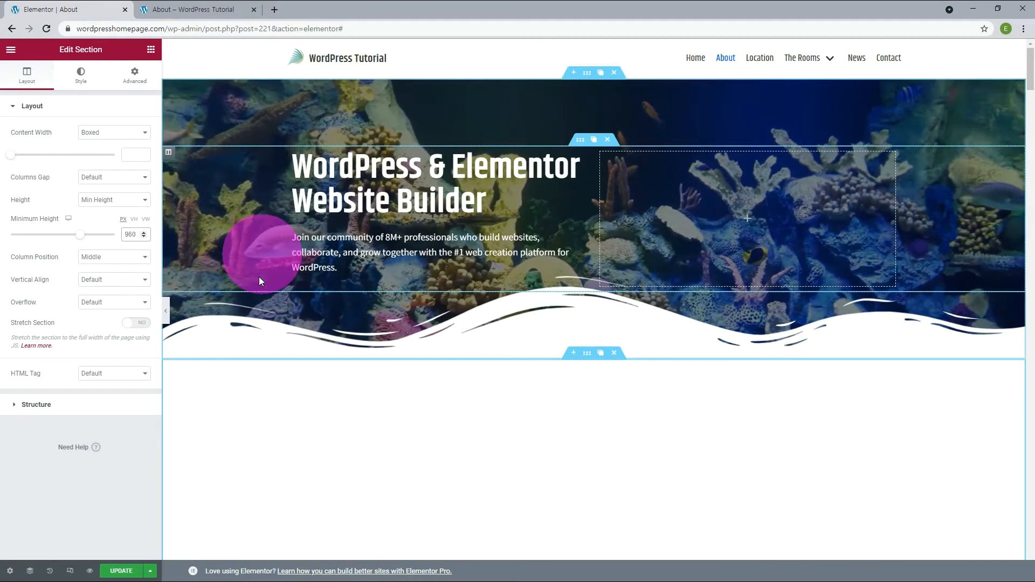
scroll(264, 354, down, 4)
scroll(264, 354, down, 6)
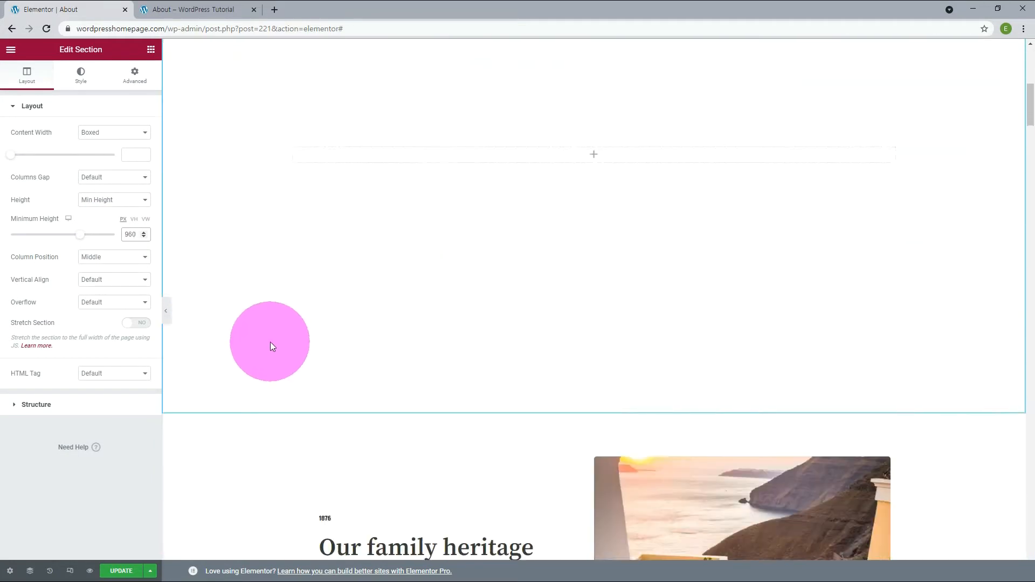
scroll(270, 341, up, 5)
scroll(270, 341, up, 2)
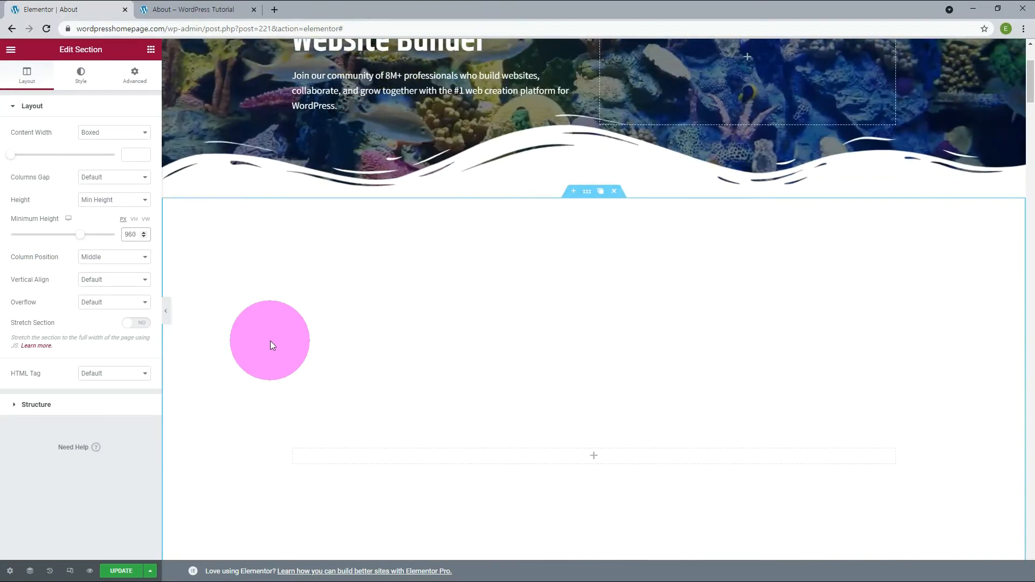
Add a Premium Dual Heading widget to the new section and place a Premium Fancy Text widget directly above it
click(271, 341)
click(143, 118)
click(149, 145)
click(152, 174)
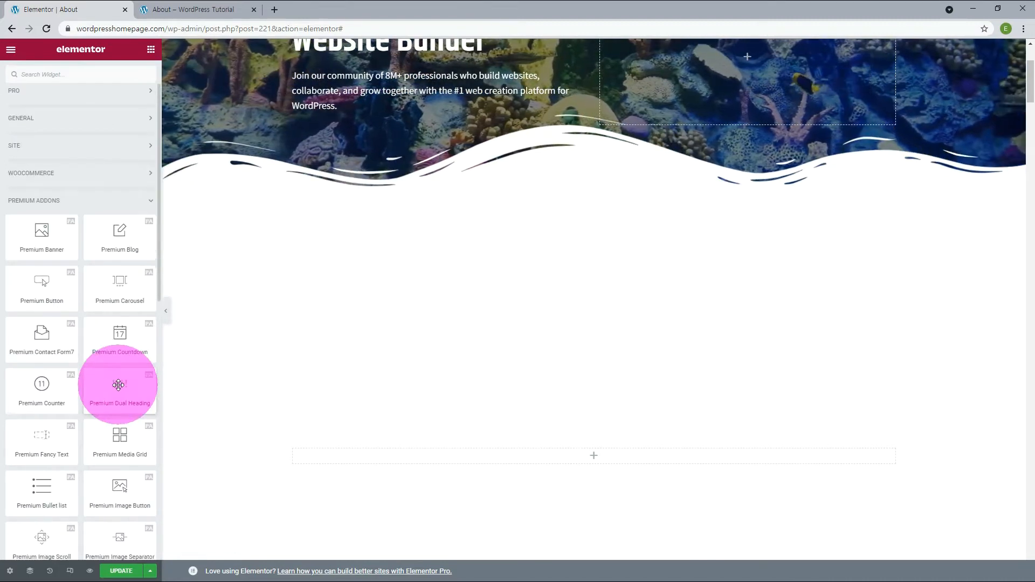
drag(118, 385, 478, 458)
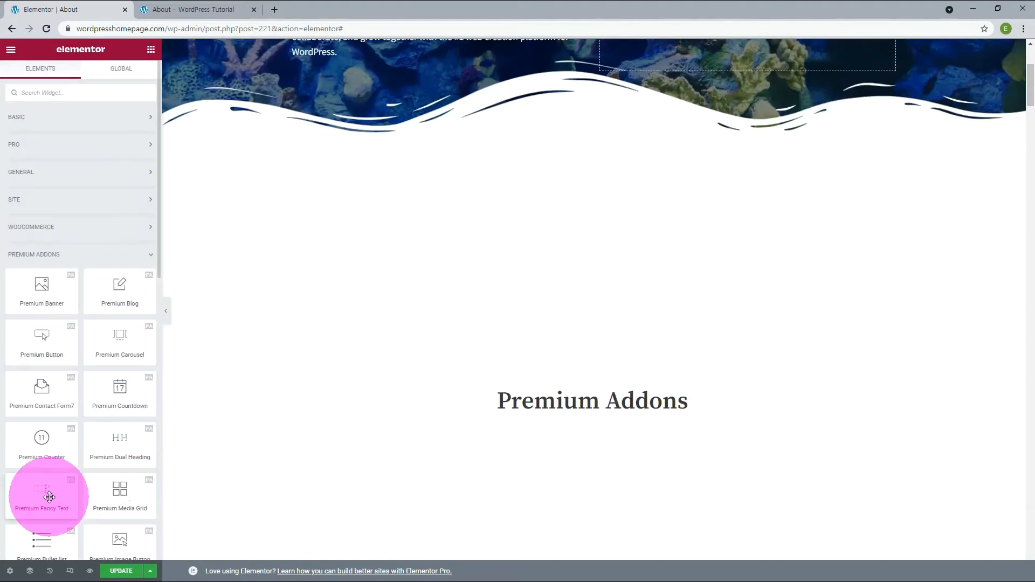
drag(48, 496, 564, 390)
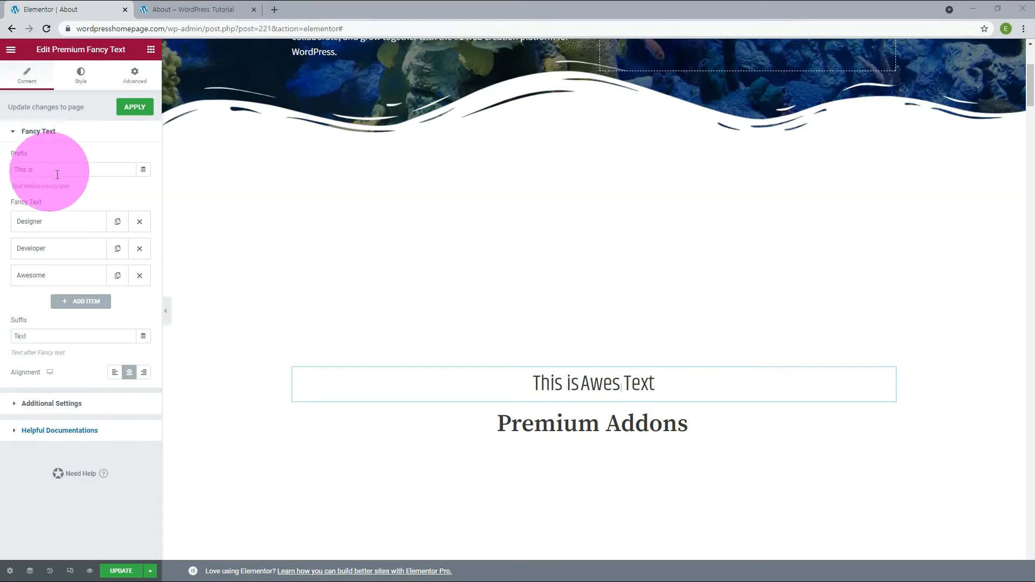
Clear the fancy text's prefix and set its suffix to "Stories"
drag(65, 171, 2, 177)
key(BackSpace)
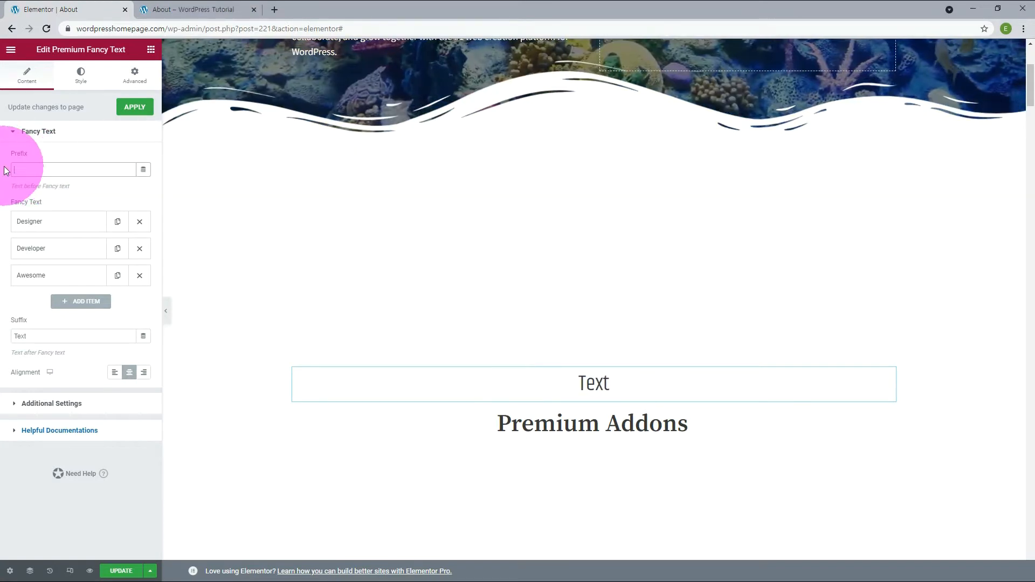
double_click(119, 342)
text(Stories)
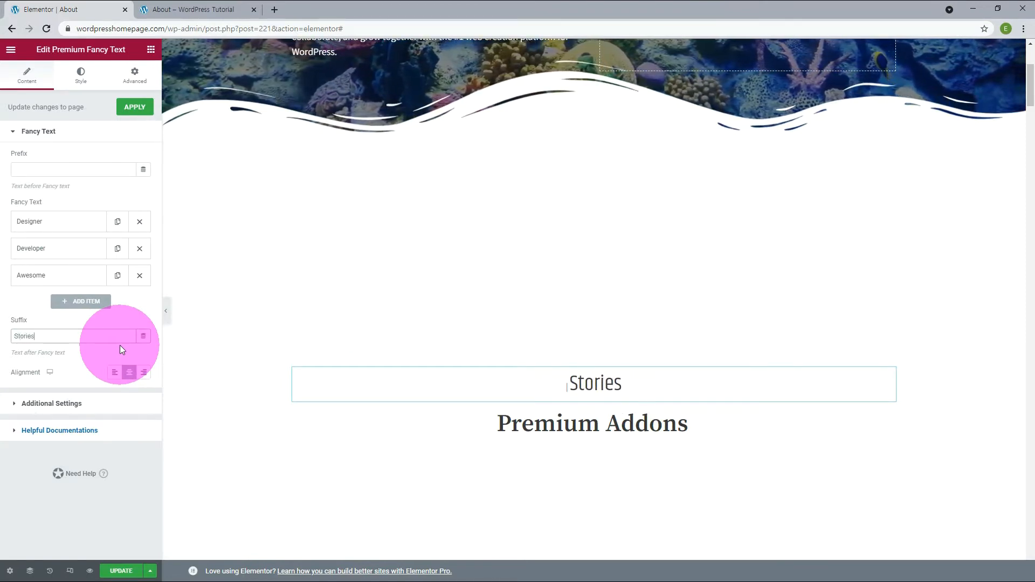
Remove the "Awesome" fancy text item and change the remaining two items to "Facebook" and "Instagram"
click(139, 276)
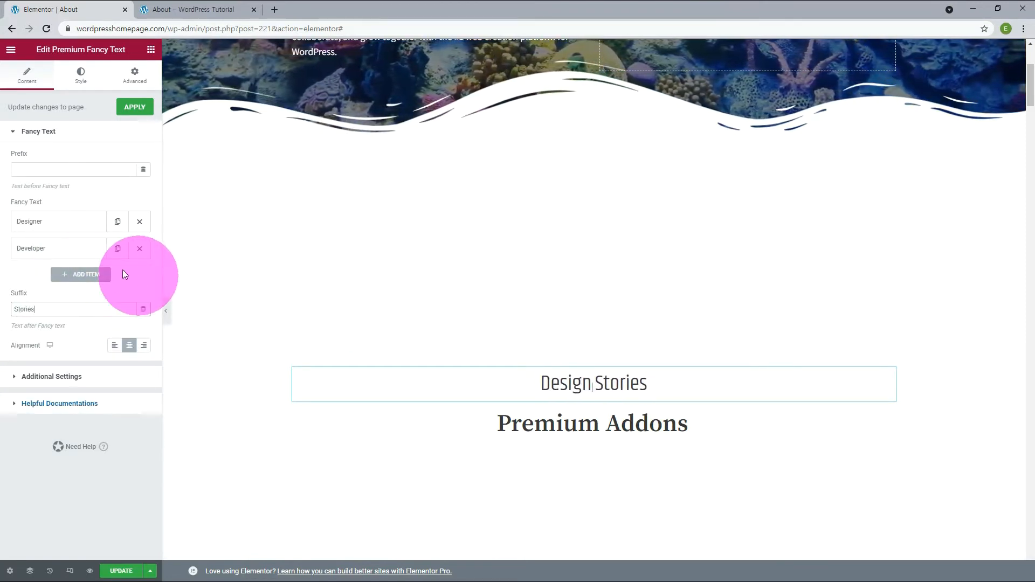
click(59, 222)
drag(59, 260, 10, 268)
text(Facebook)
click(51, 289)
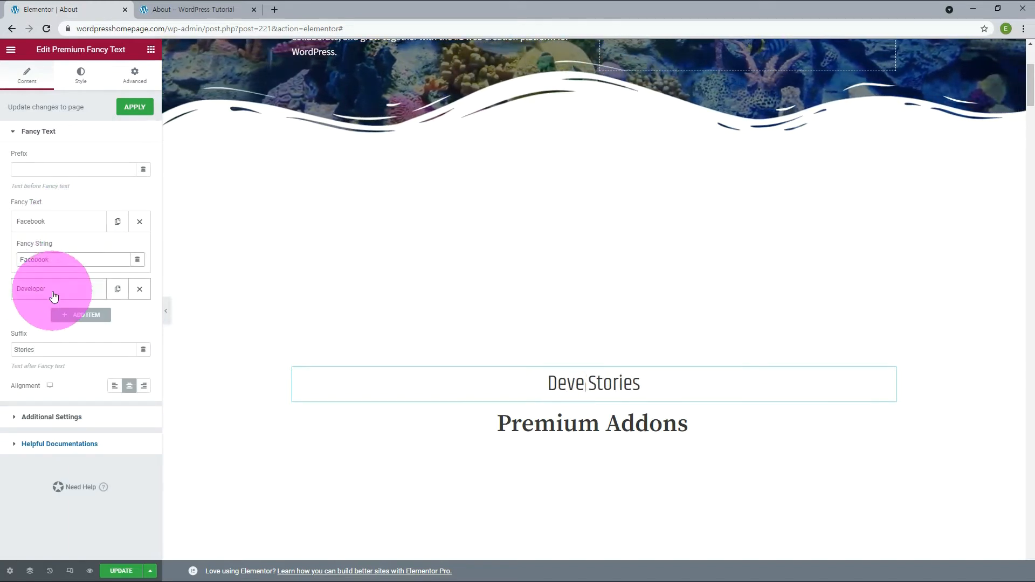
drag(62, 287, 4, 310)
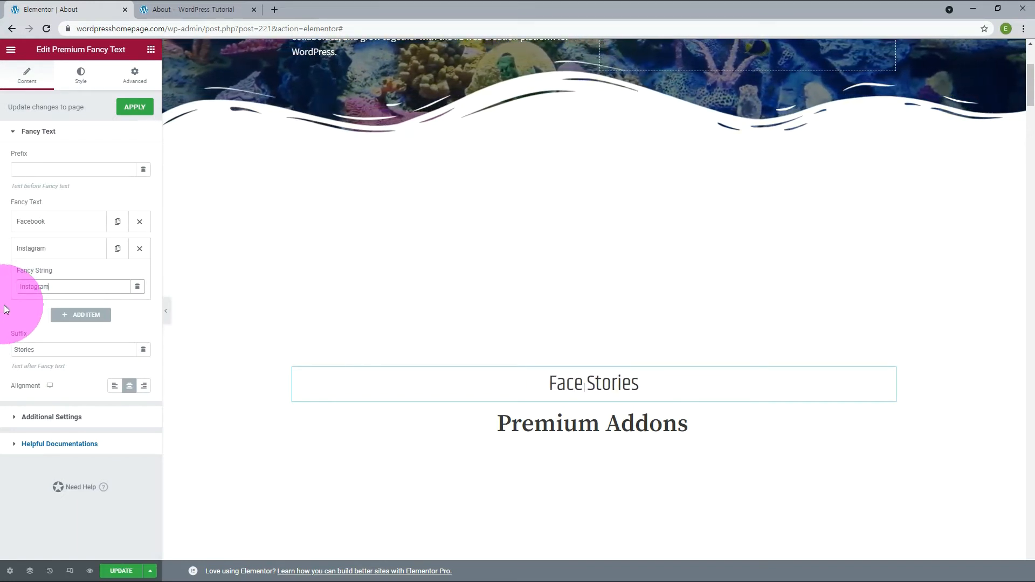
Set the fancy text's effect to Slide Up with an animation speed of 500 milliseconds
click(58, 416)
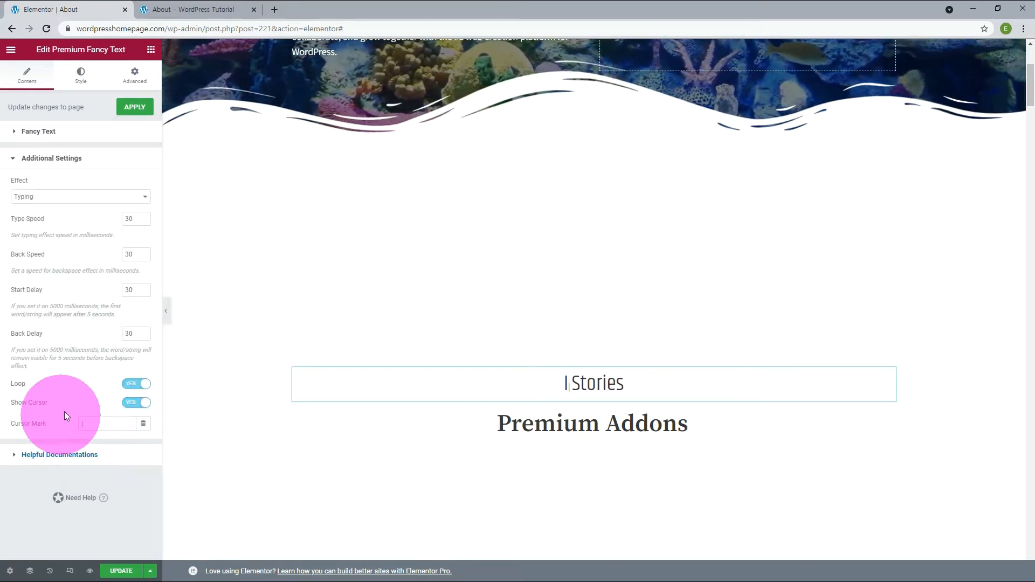
click(134, 199)
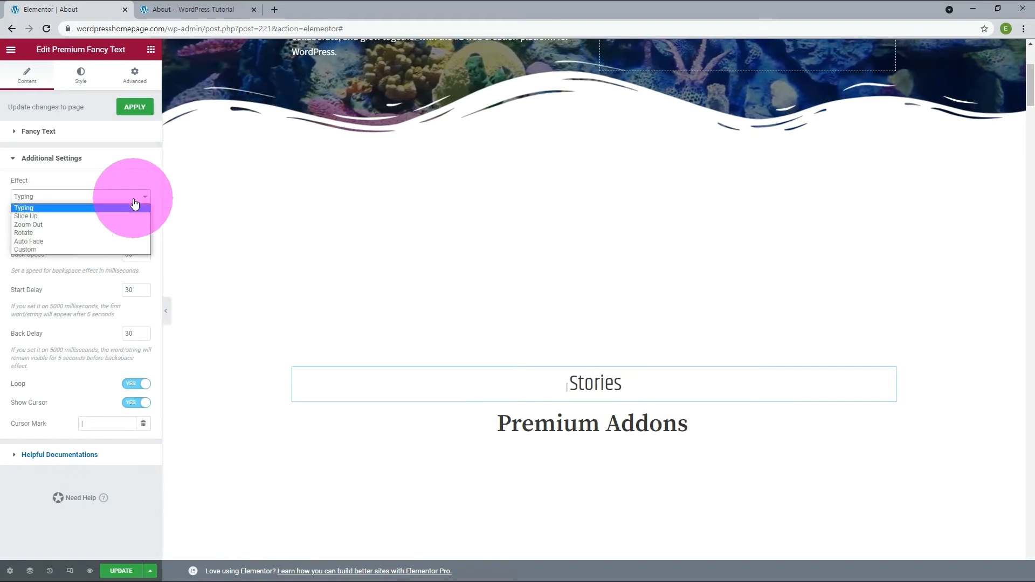
click(107, 216)
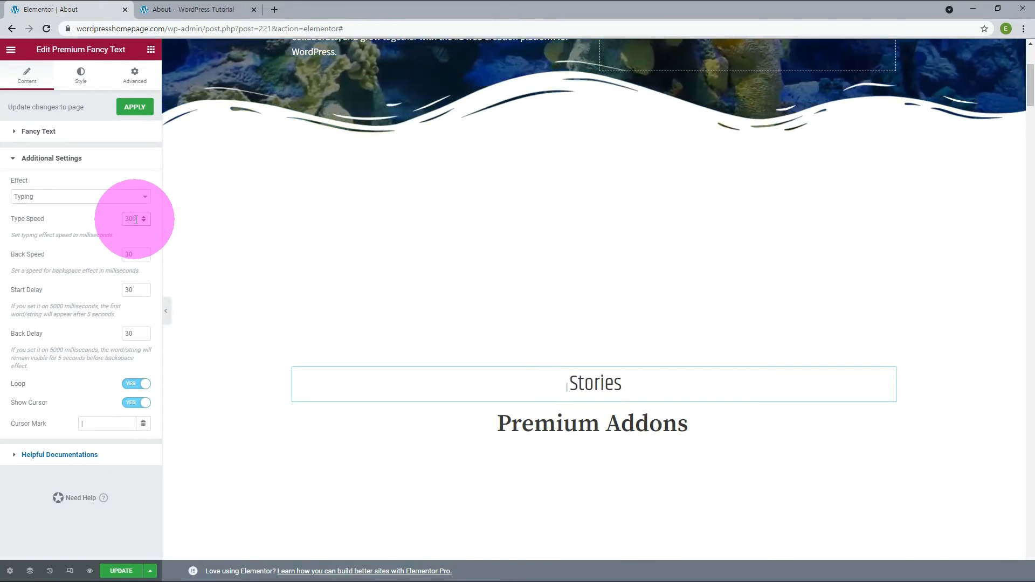
click(96, 198)
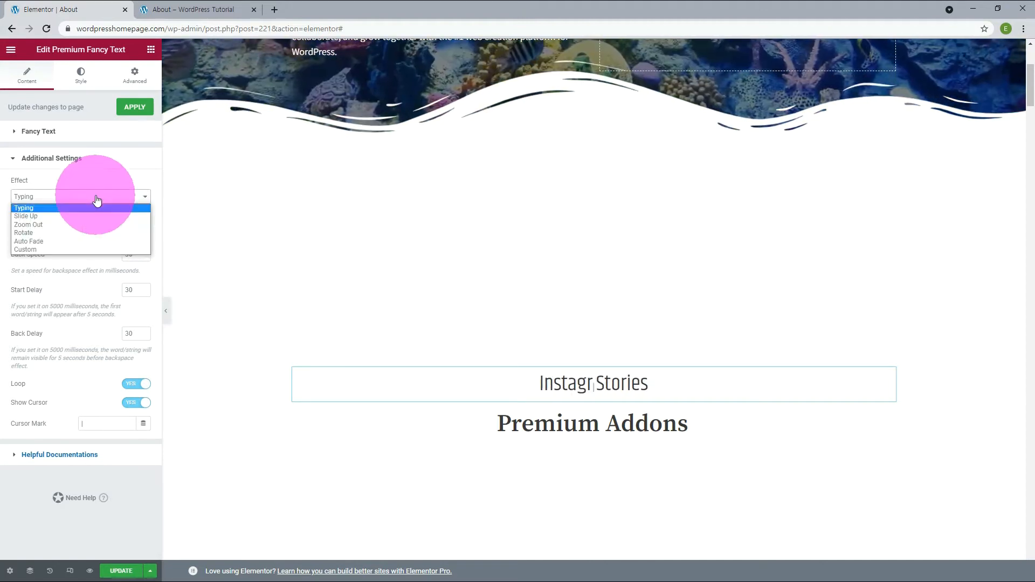
click(74, 216)
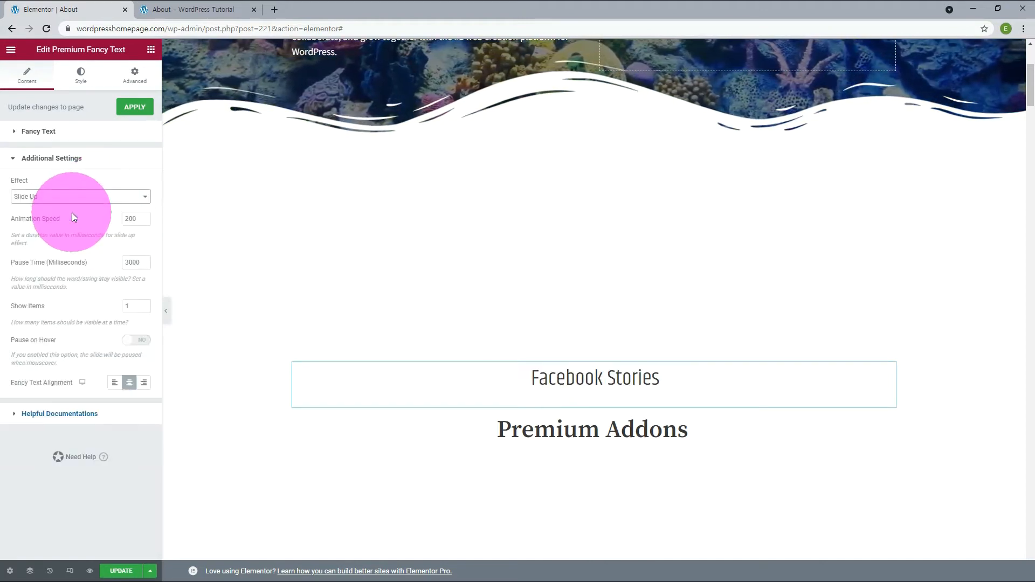
text(5)
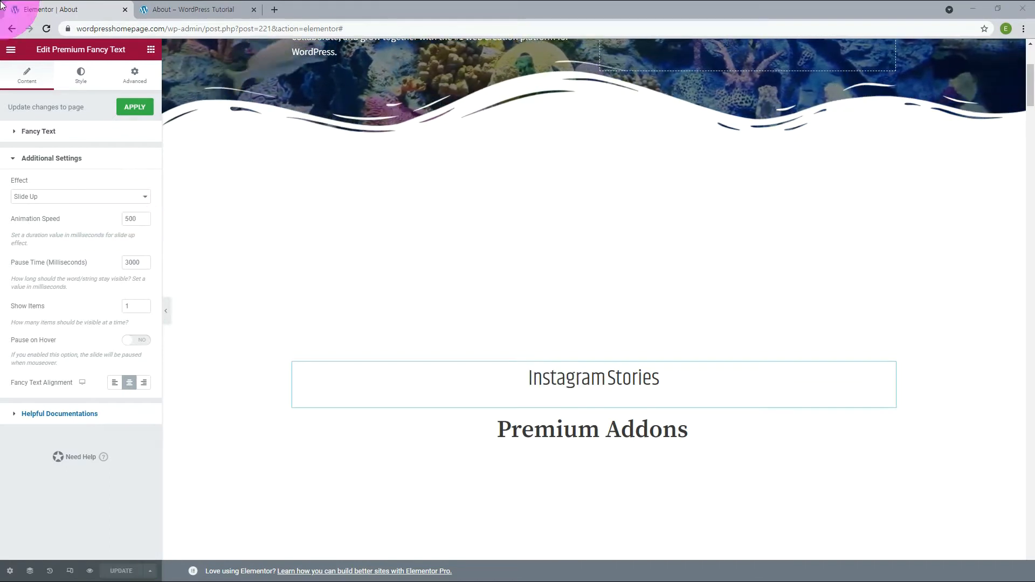
Set the color of the fancy text's changing words to #878787
click(86, 77)
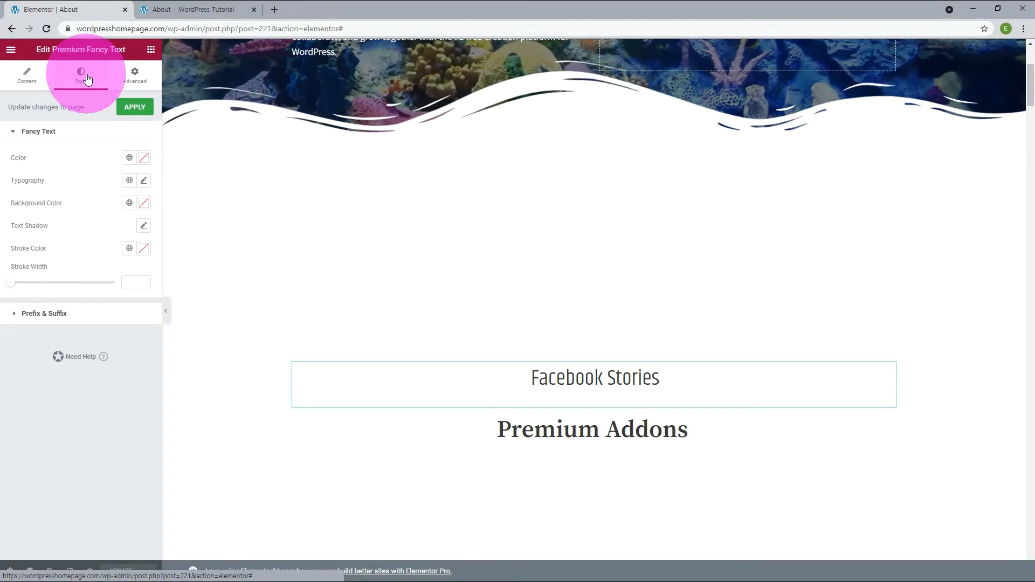
click(143, 158)
double_click(41, 322)
text(87)
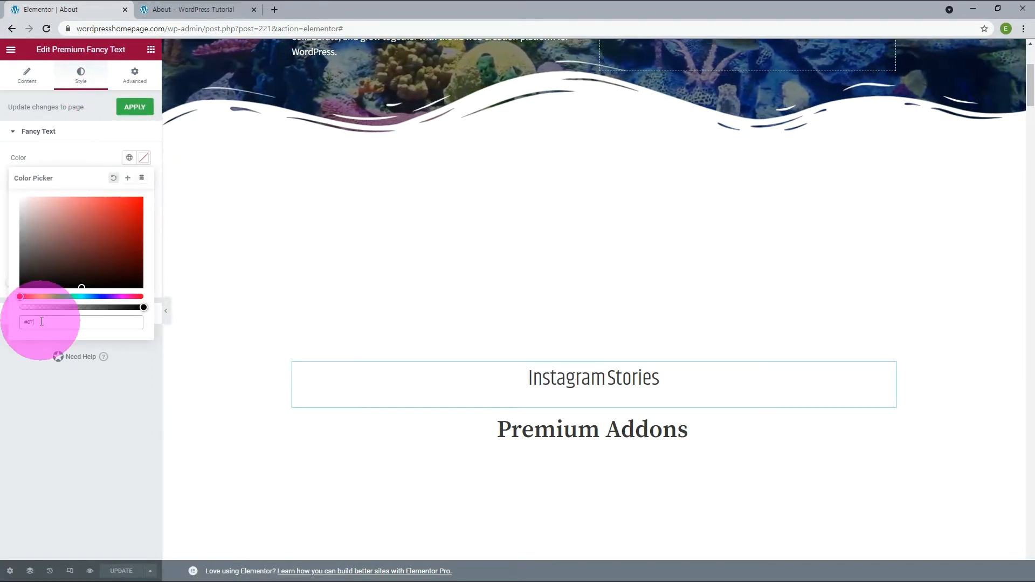
text(8787)
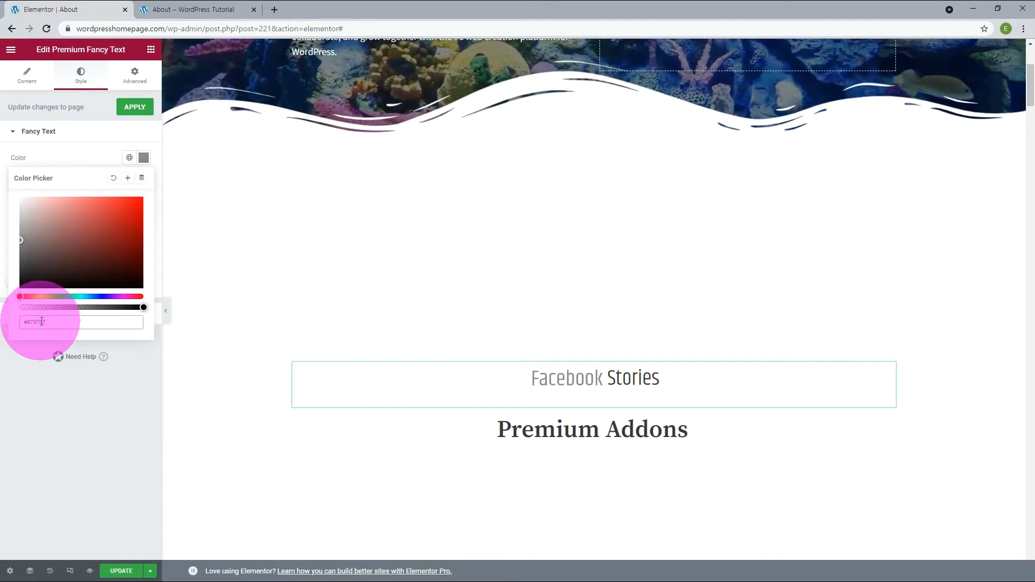
Set the fancy text's font size to 21 px and reduce the "Stories" suffix typography to match
click(146, 181)
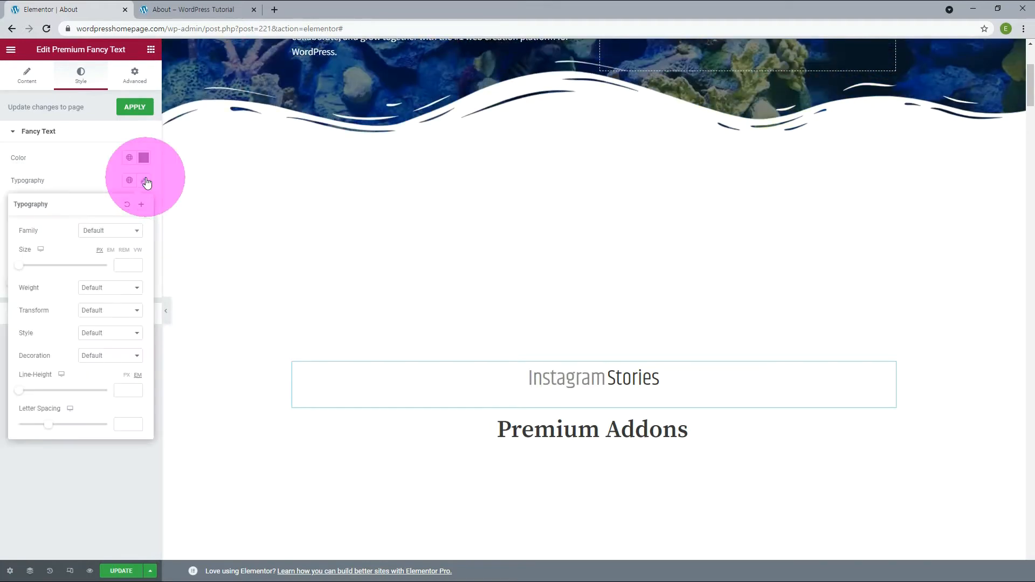
click(111, 265)
text(21)
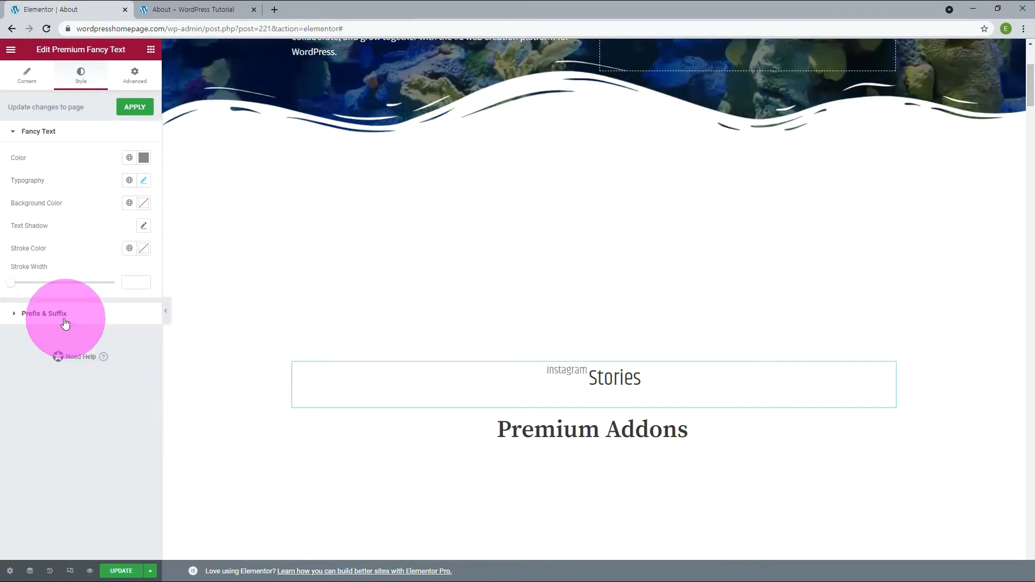
click(62, 315)
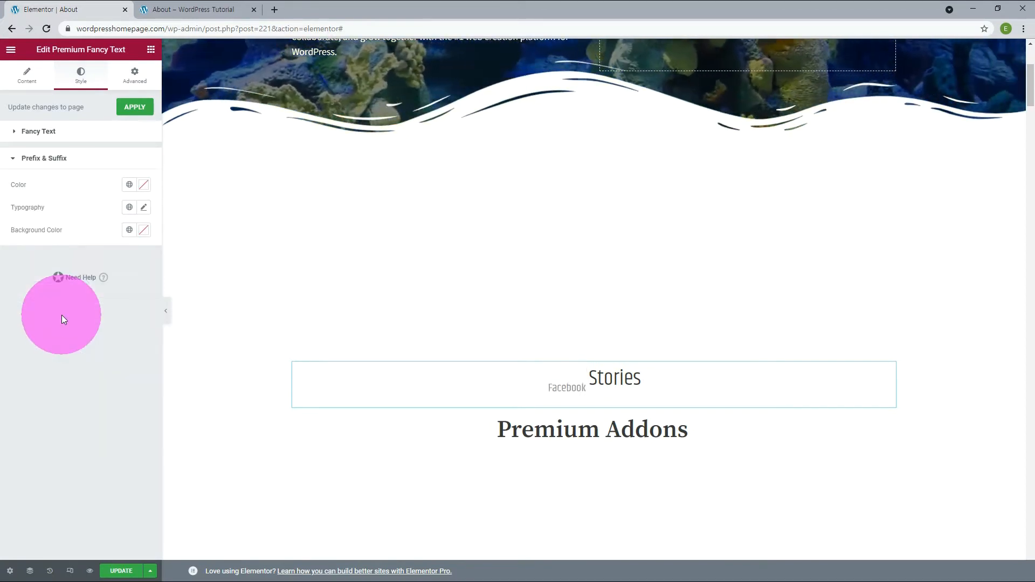
click(143, 208)
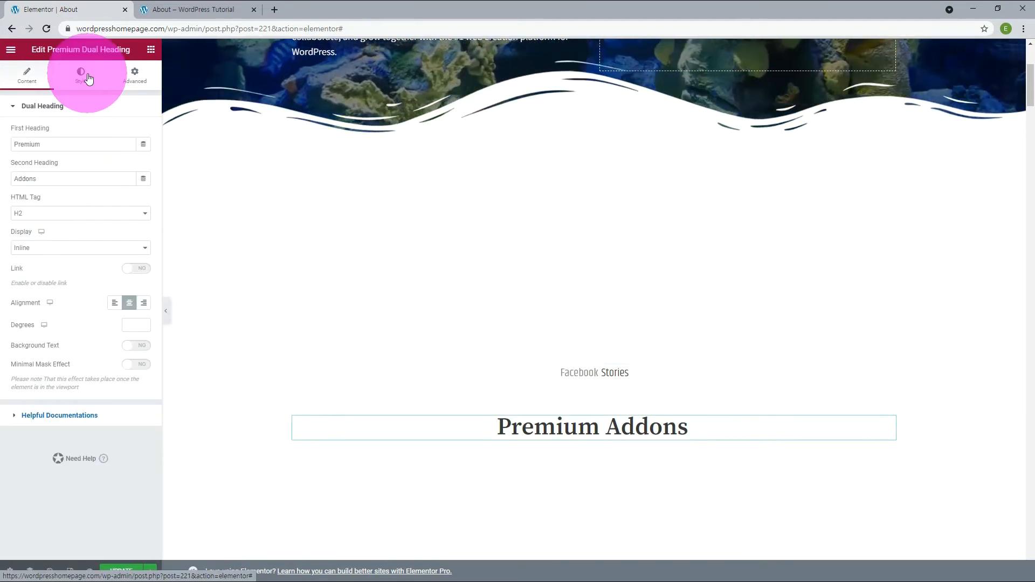
Apply the Khand global font to the first heading, "Premium", of the dual heading
click(84, 75)
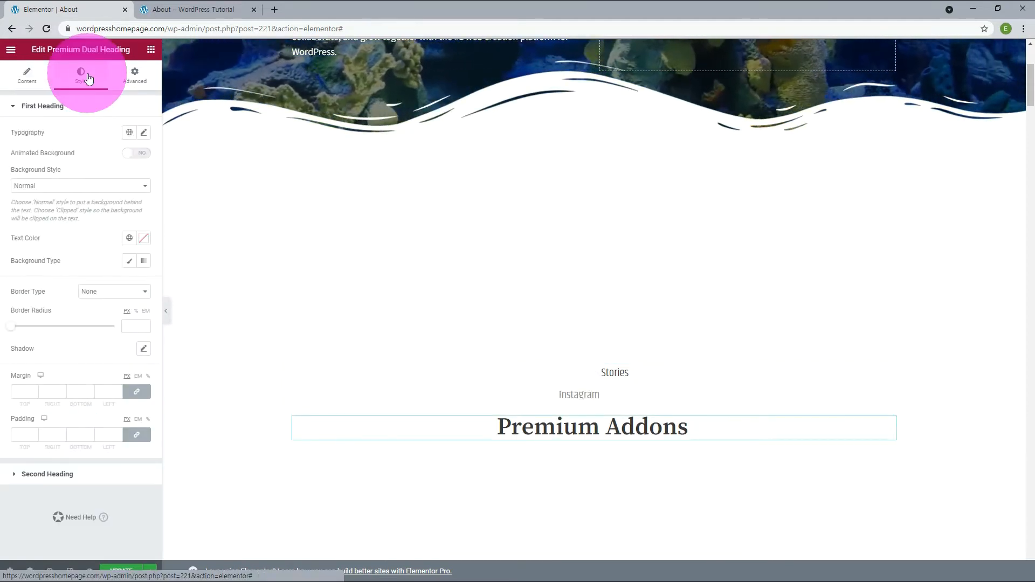
click(145, 133)
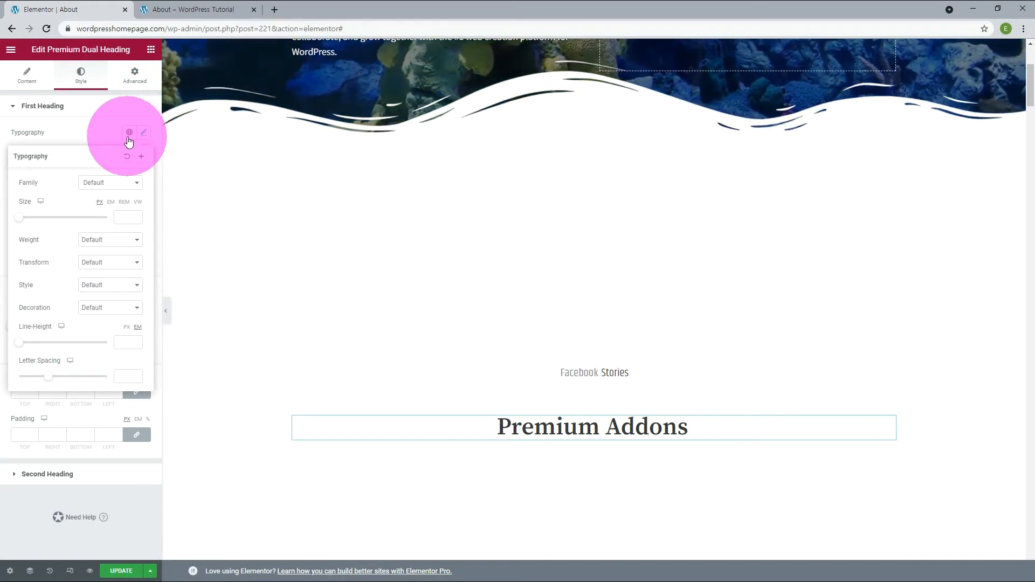
click(129, 135)
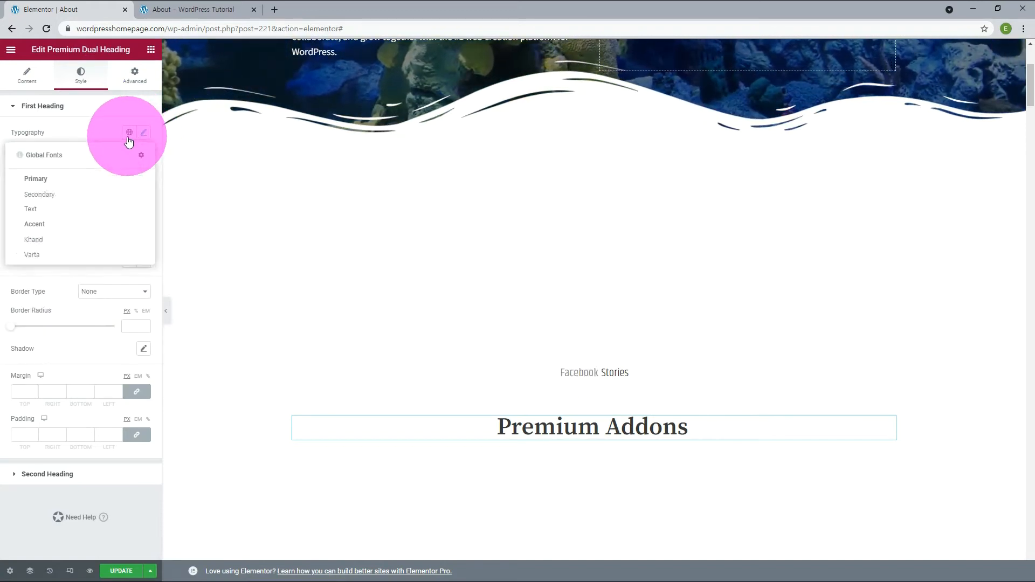
click(51, 239)
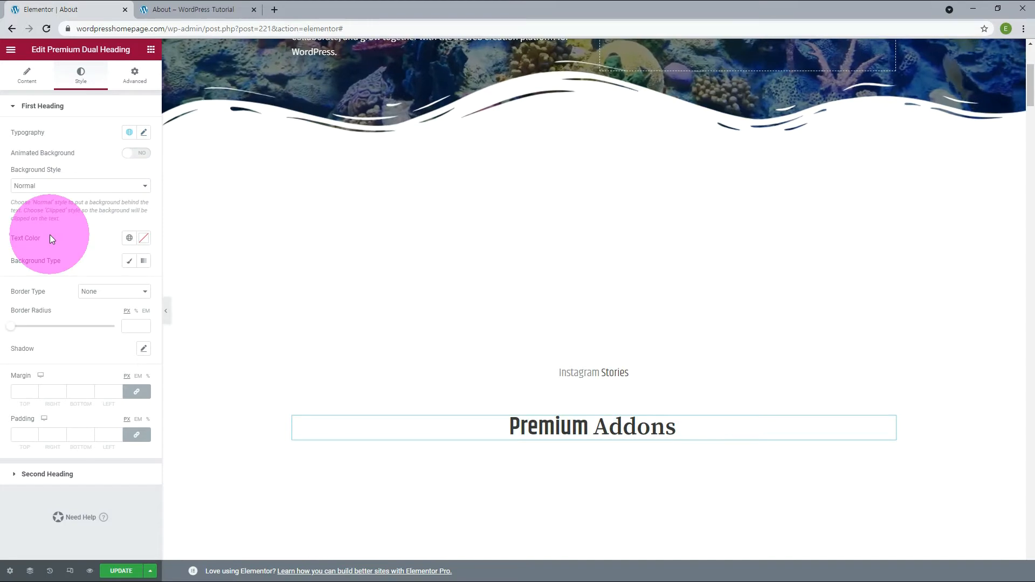
Set the font size of the dual heading's first heading to 65 px
click(144, 132)
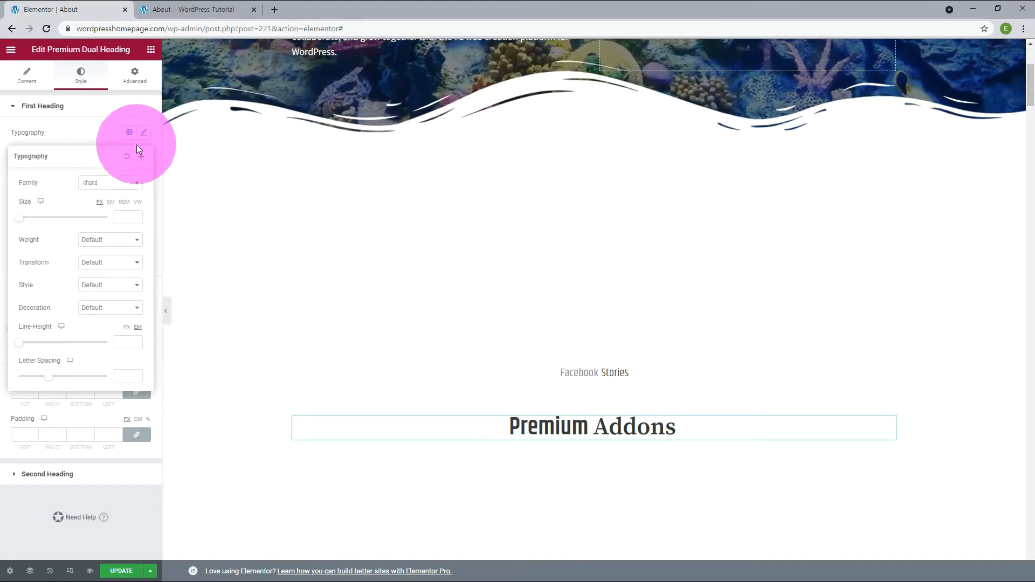
click(122, 217)
text(55)
drag(121, 218, 114, 222)
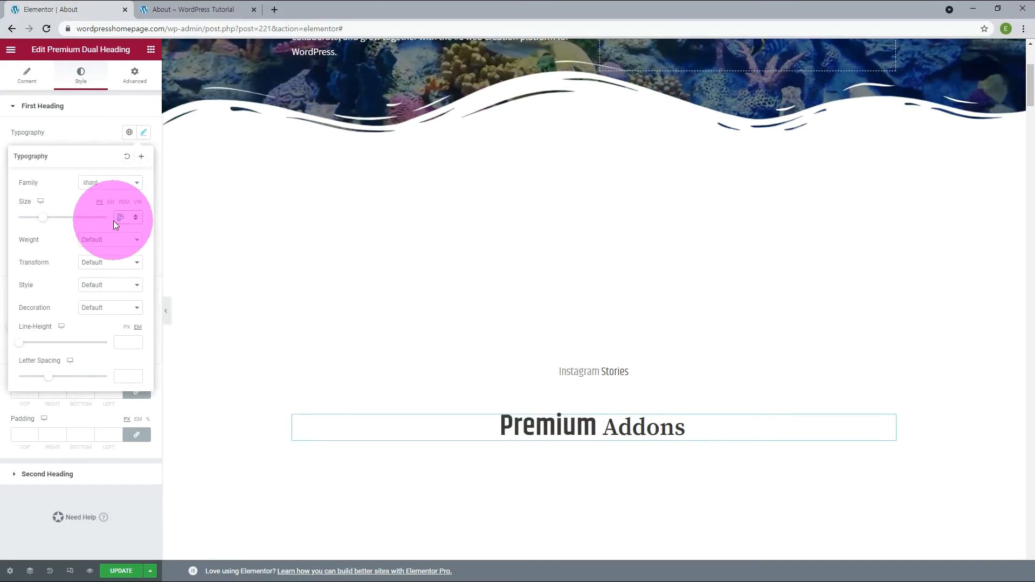
text(65)
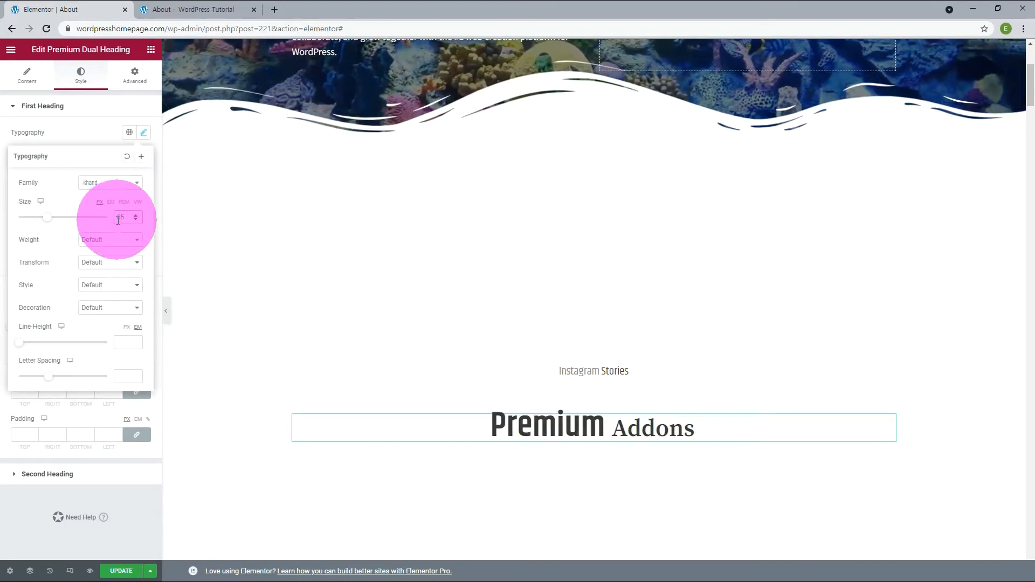
Apply the Khand global font to the dual heading's second heading, "Addons", and set its font size to 60 px
click(56, 479)
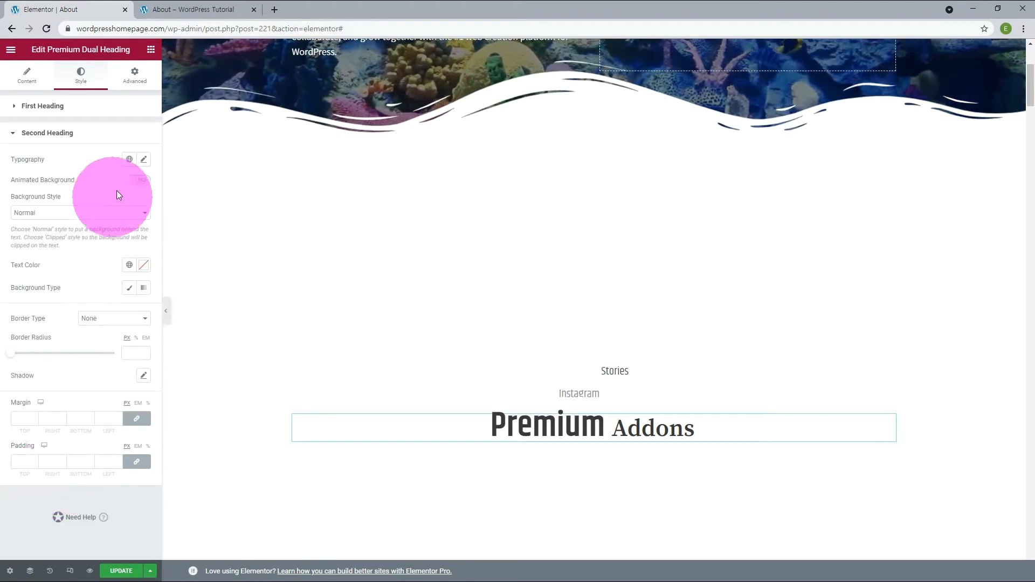
click(130, 161)
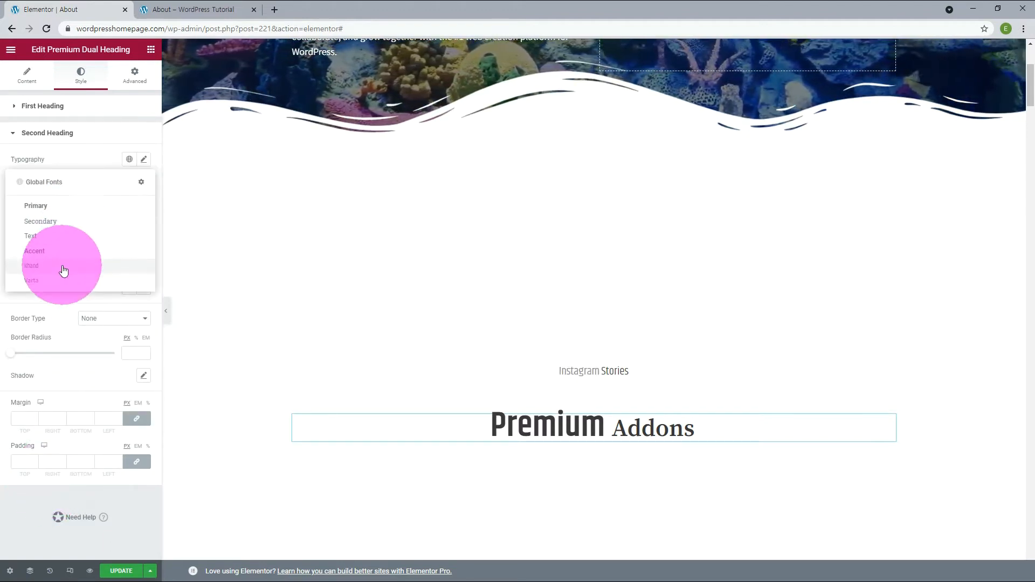
click(62, 269)
click(144, 159)
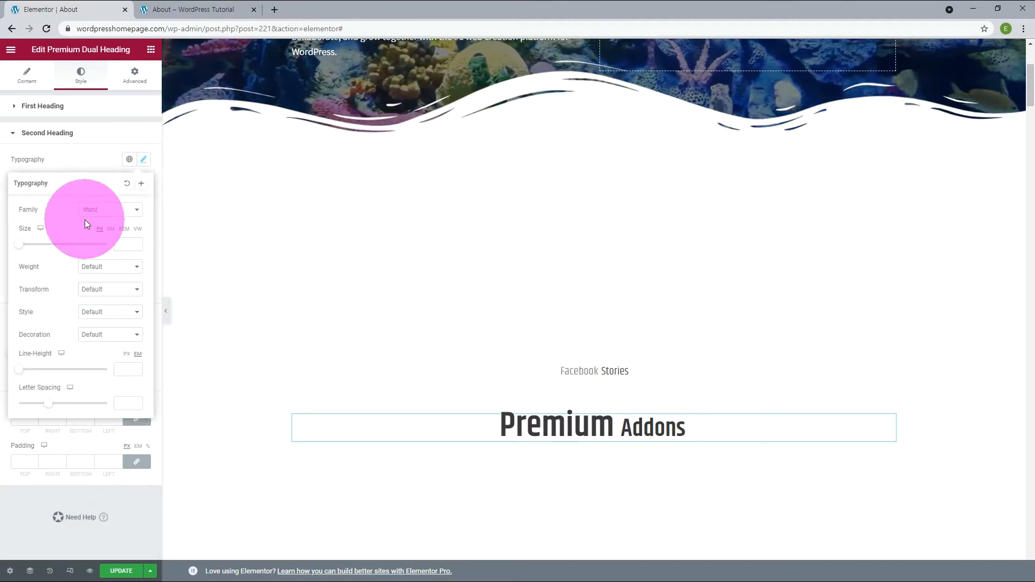
click(123, 244)
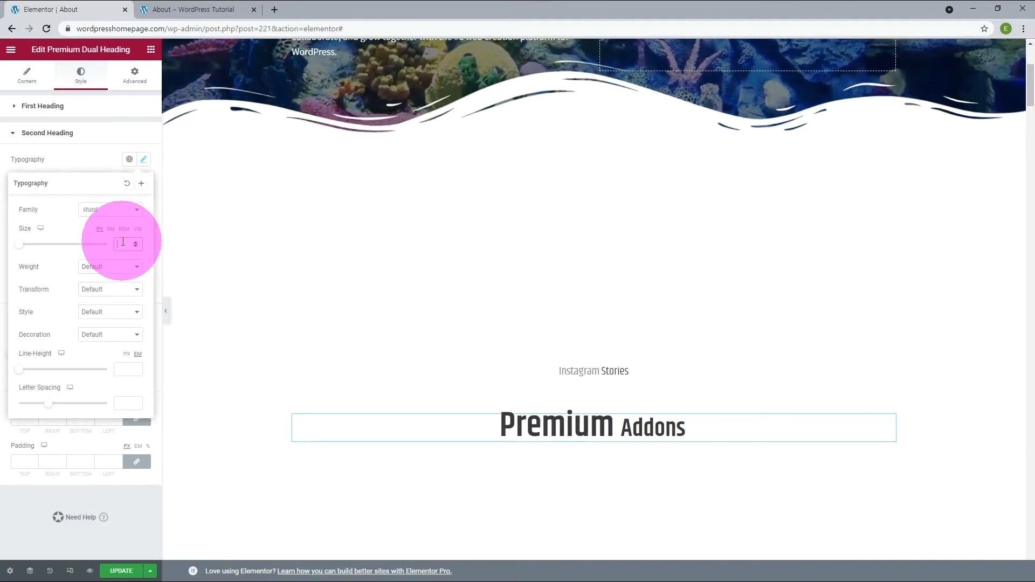
text(60)
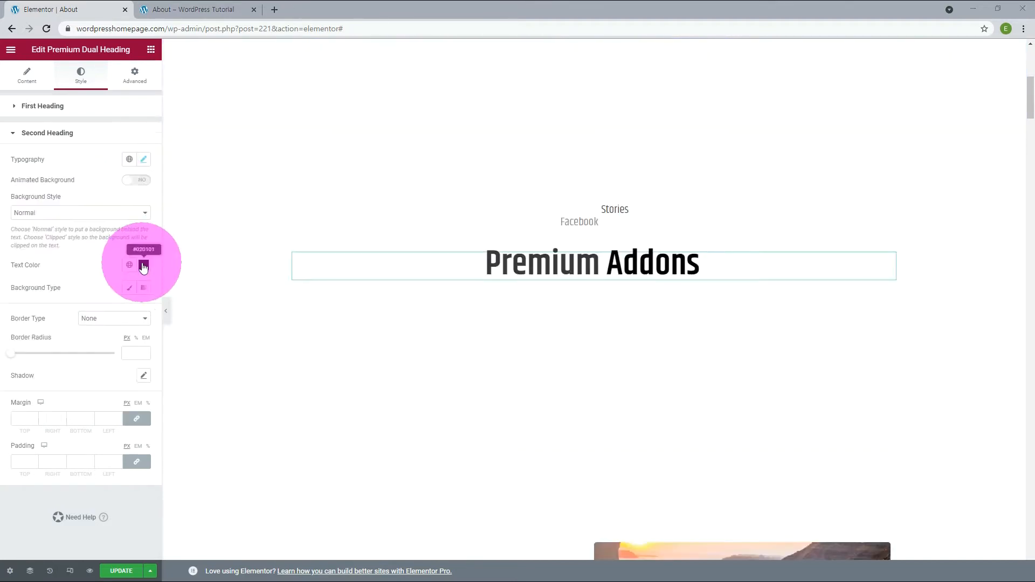
Set the text color of the dual heading's second heading to the green #5D8233
click(144, 268)
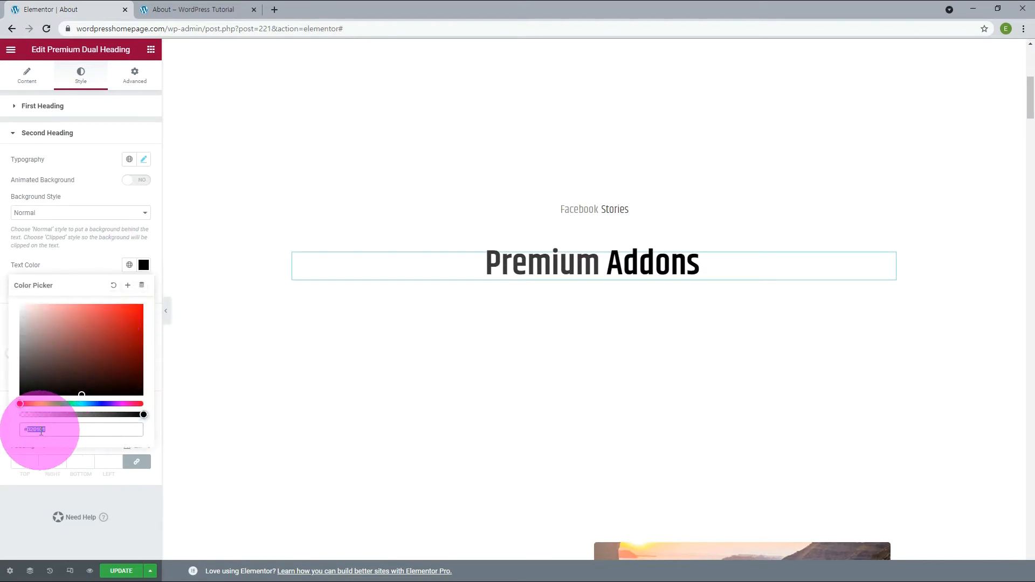
text(#6D8233)
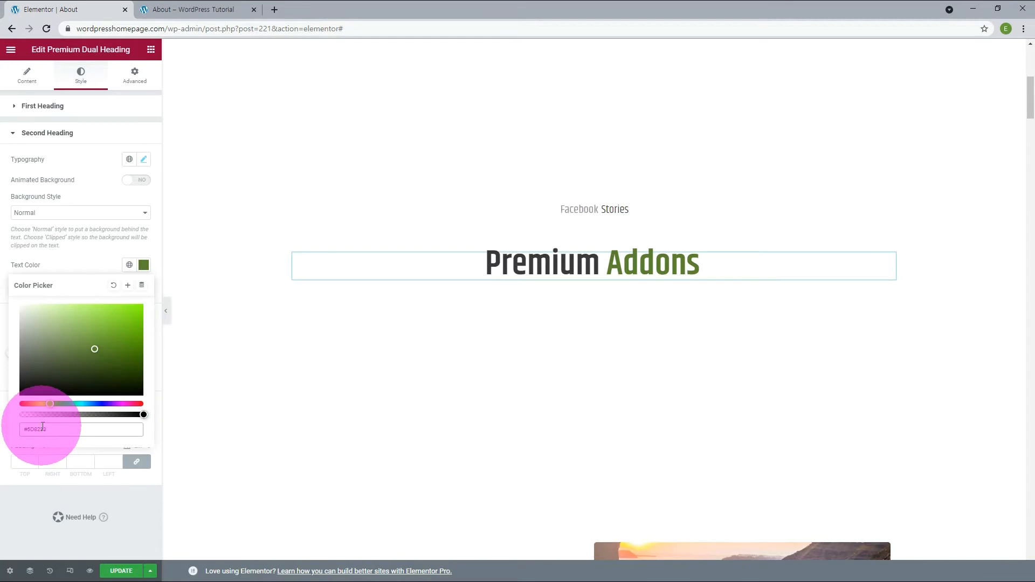
click(86, 497)
Change the dual heading's first text to "Your" and its second text to "Travels"
click(27, 74)
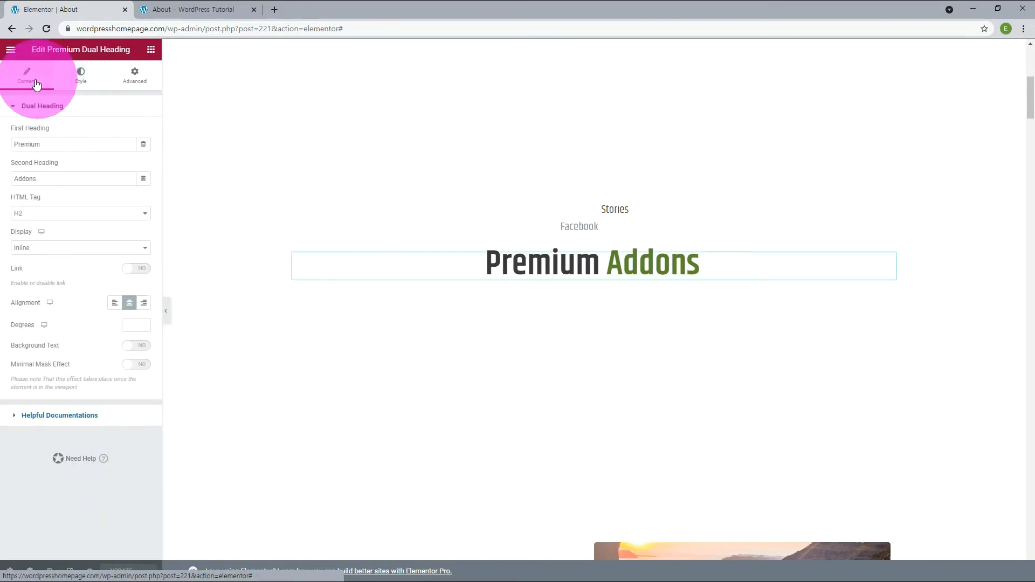
drag(69, 142, 2, 130)
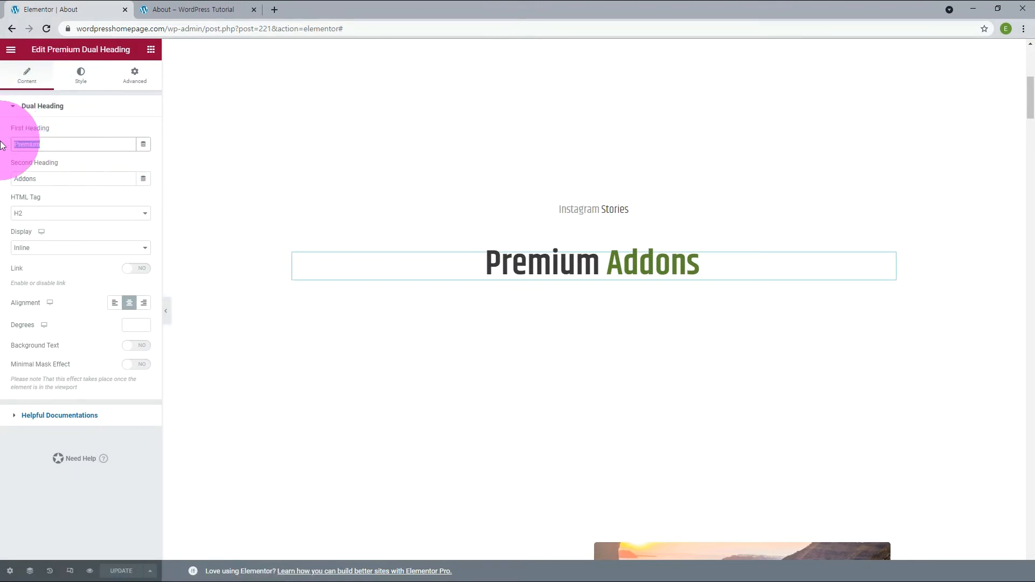
text(Your)
drag(65, 177, 2, 185)
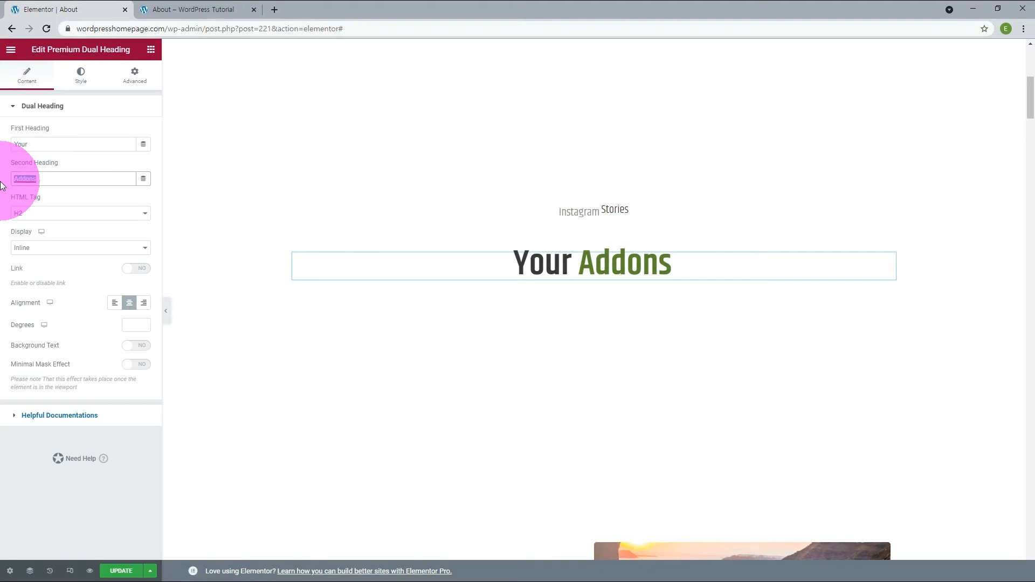
text(Travels)
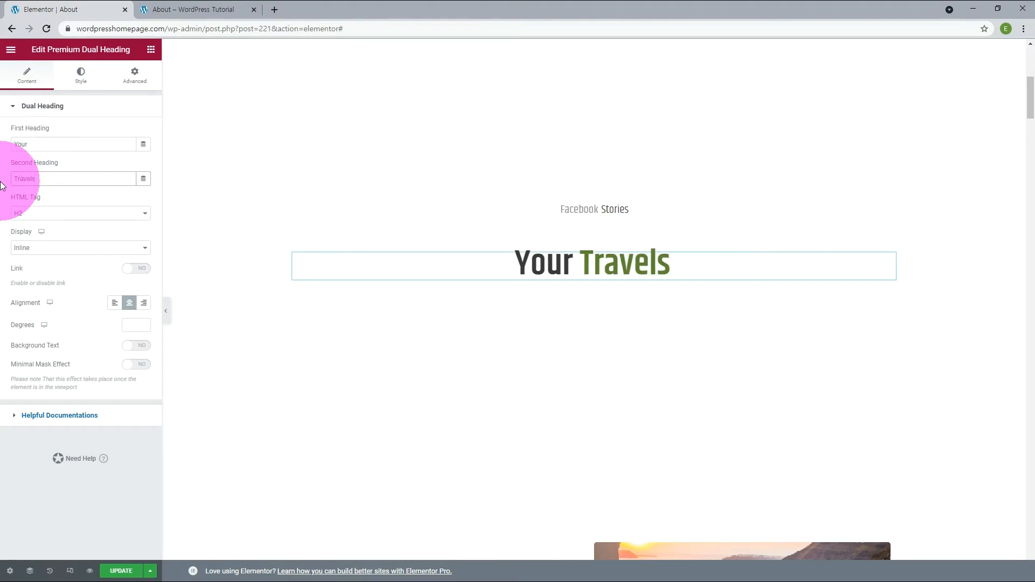
Unlink the dual heading's margins and set its top margin to -50 px
click(135, 75)
click(127, 152)
click(25, 145)
text(-53)
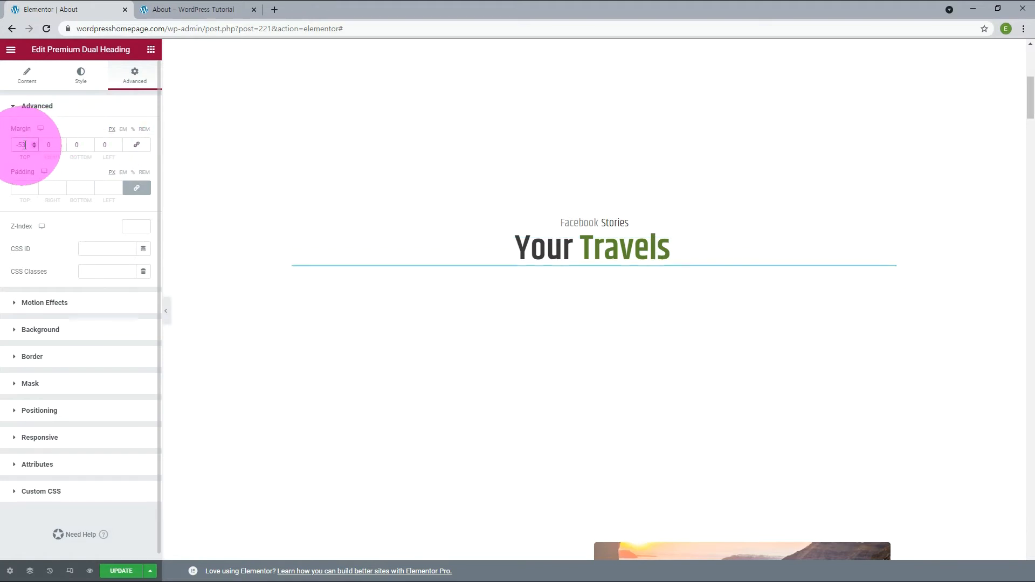
click(33, 142)
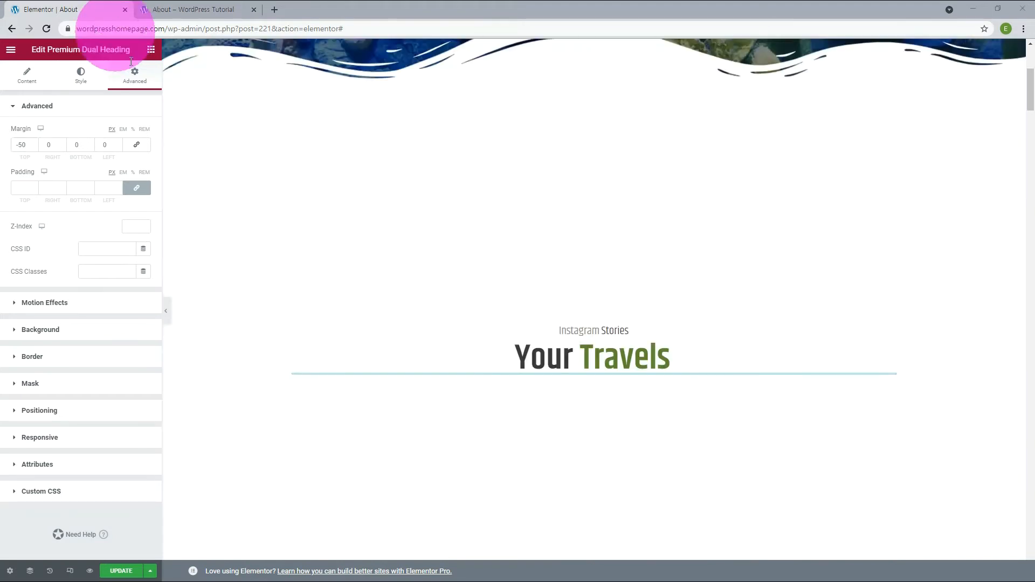
click(117, 18)
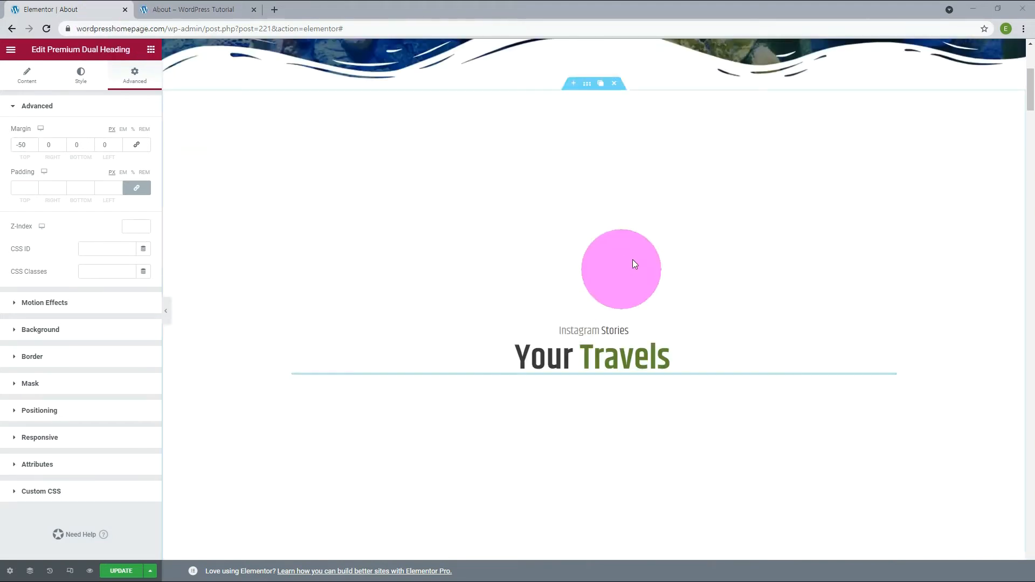
Give the section containing the dual heading a classic background overlay using the image map3.png from the media library
click(588, 85)
click(88, 76)
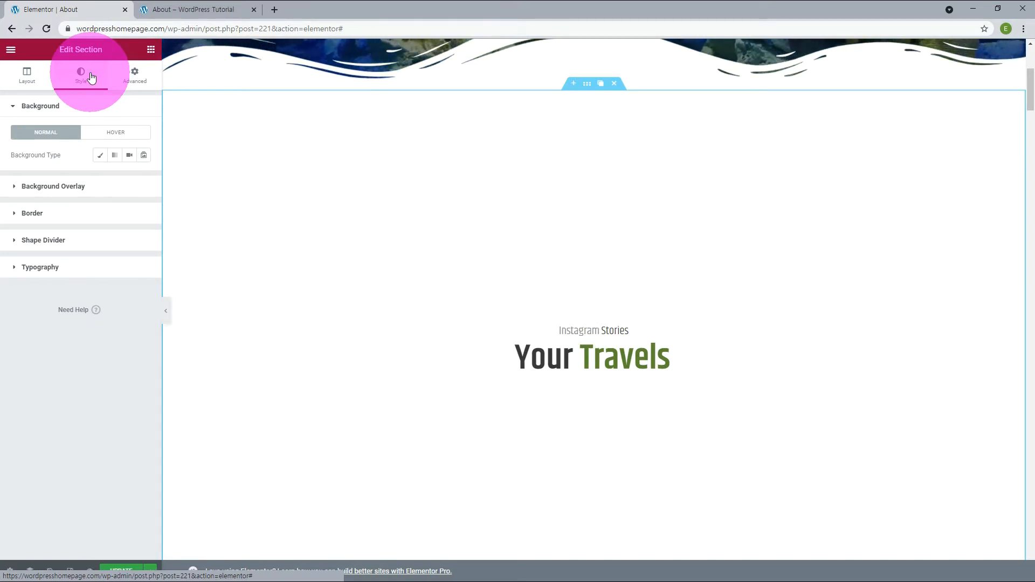
click(54, 186)
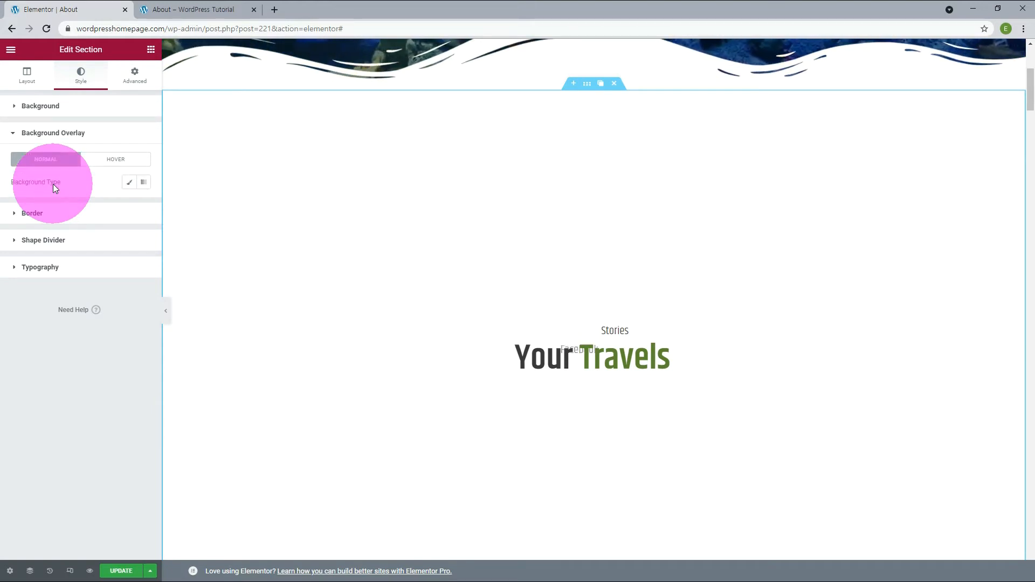
click(128, 183)
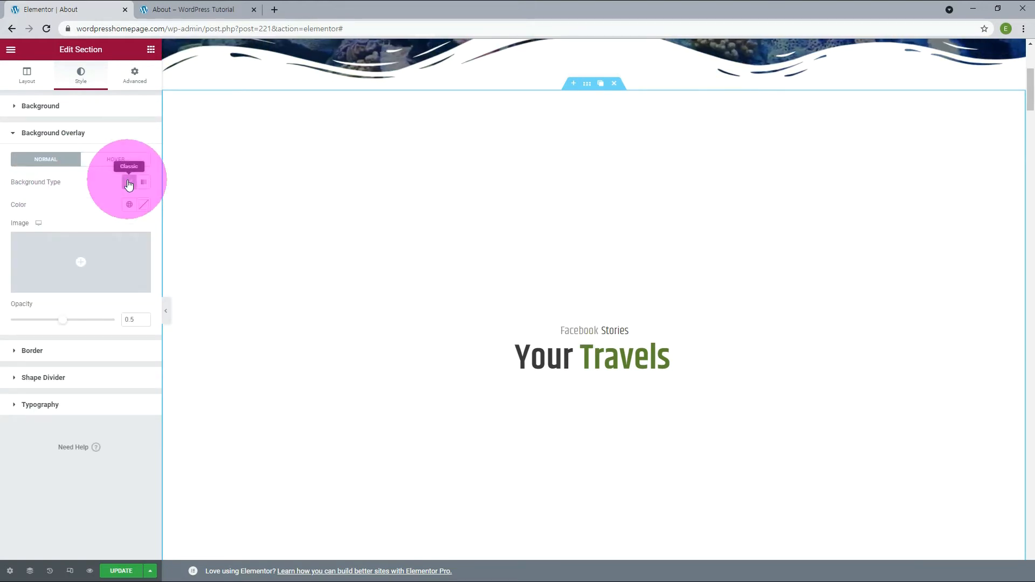
click(81, 268)
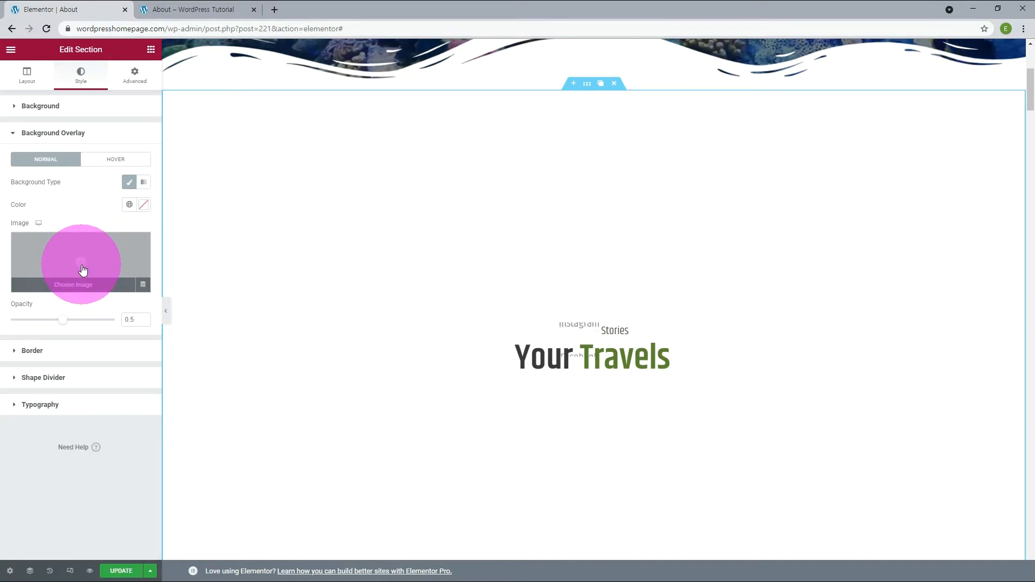
click(80, 288)
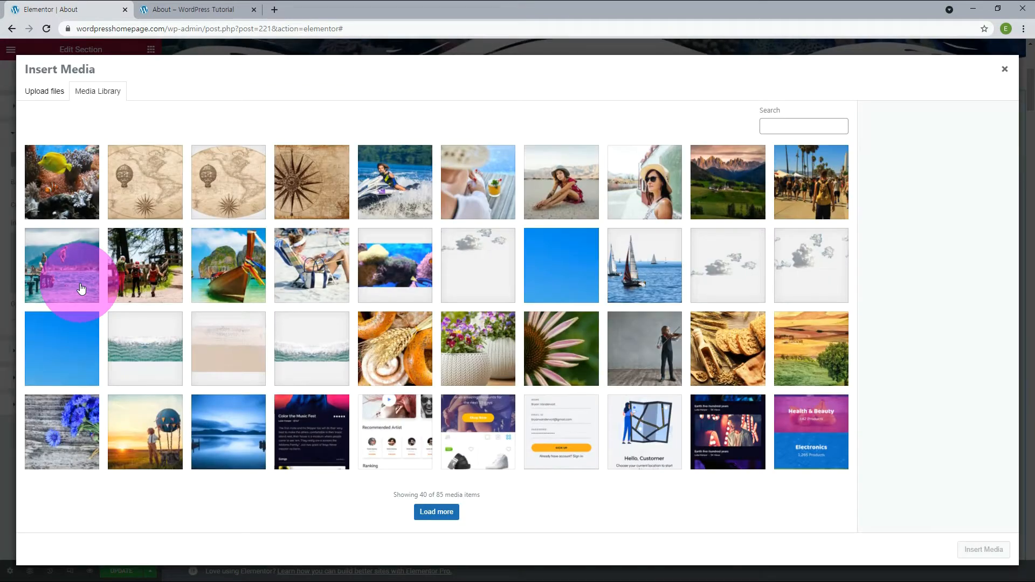
click(231, 189)
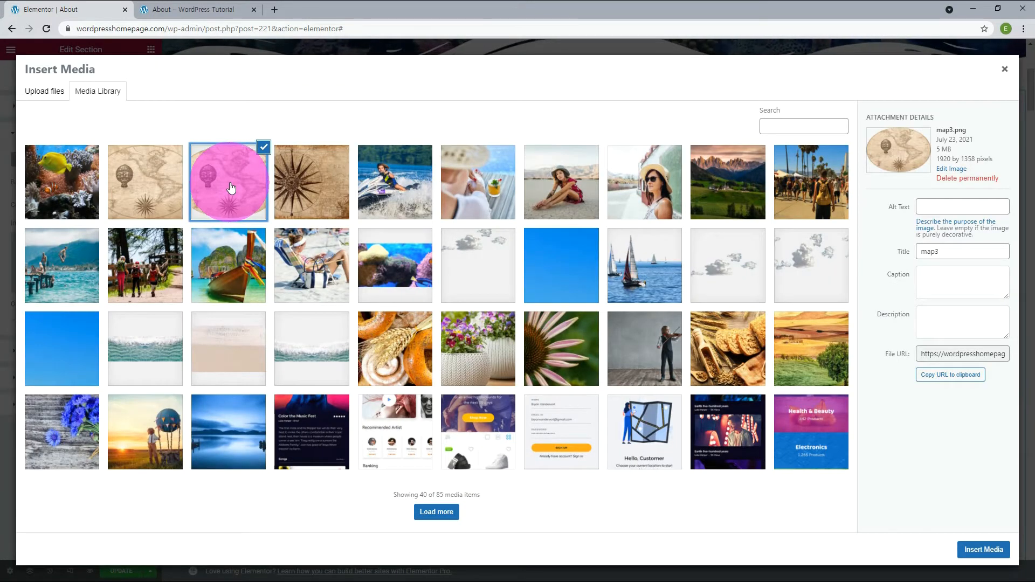
click(984, 550)
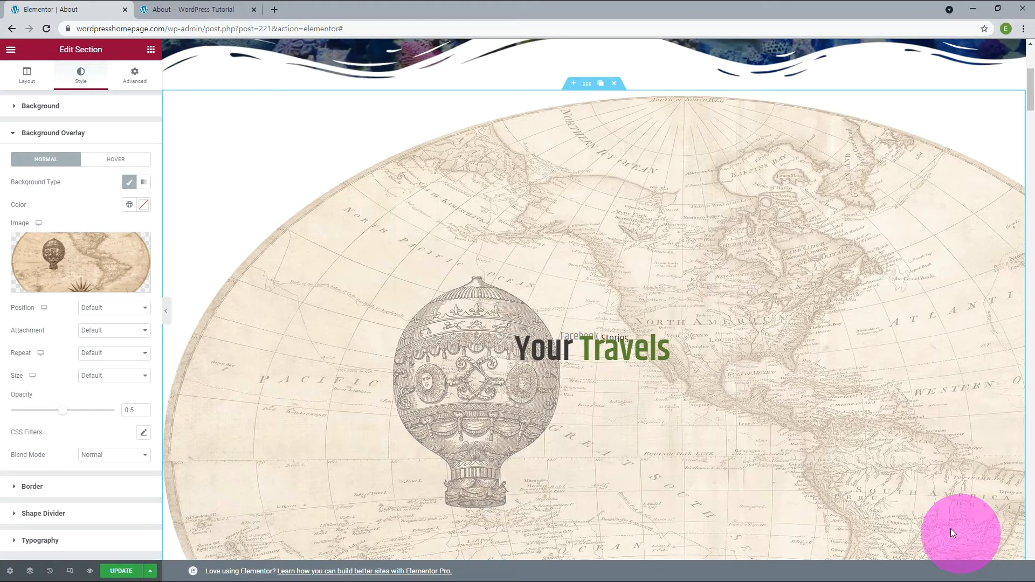
Set the overlay image's position to Center Center and its attachment to Fixed
click(110, 308)
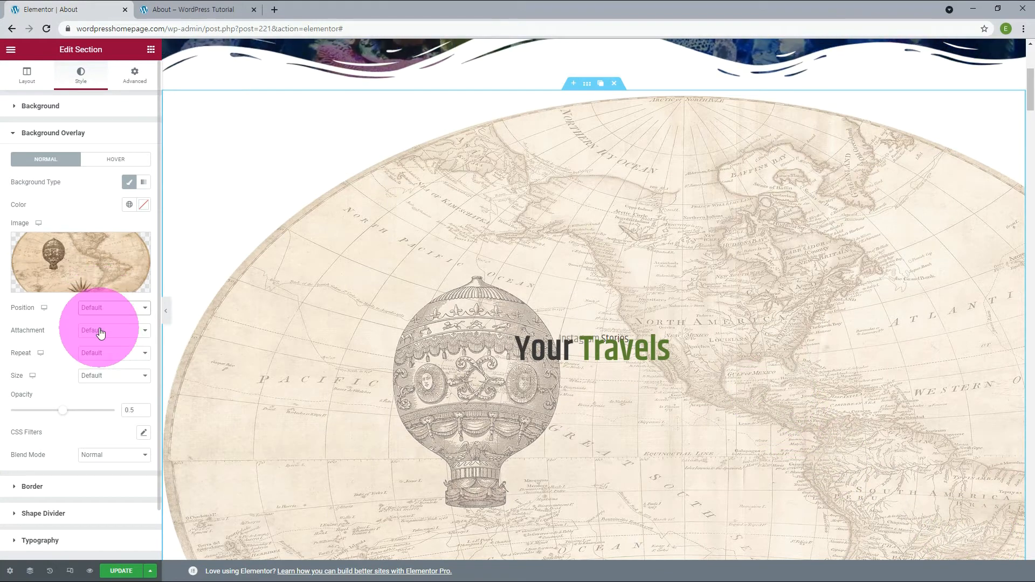
click(99, 328)
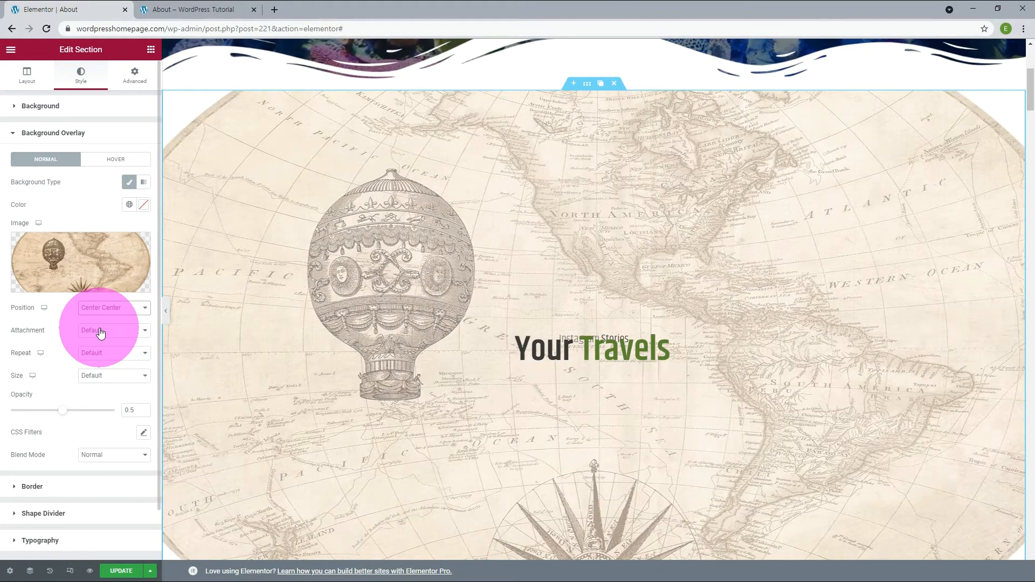
click(99, 334)
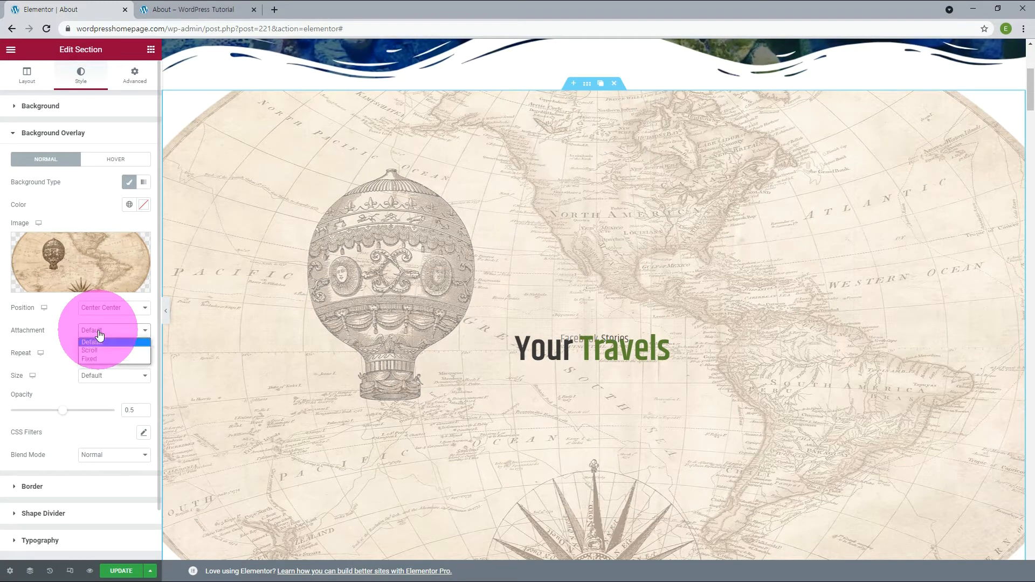
click(88, 357)
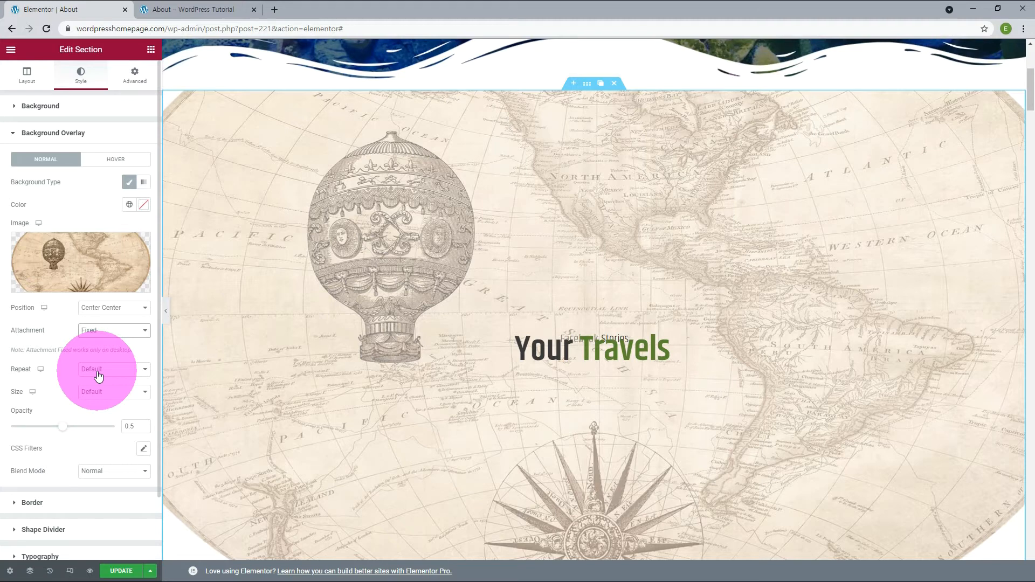
Set the overlay image to No-repeat with Cover size, and lower the overlay opacity to 0.07
click(97, 376)
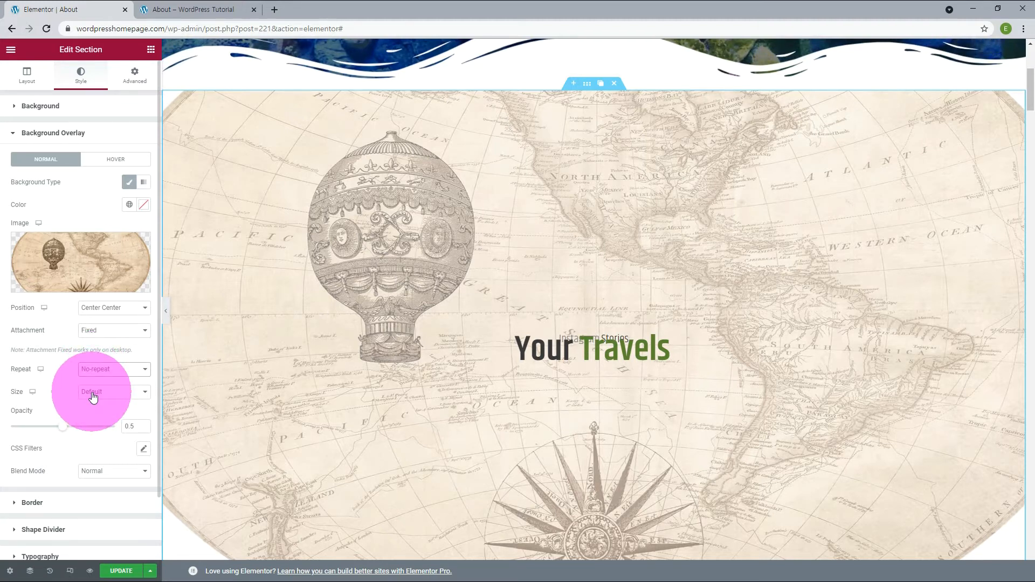
click(93, 397)
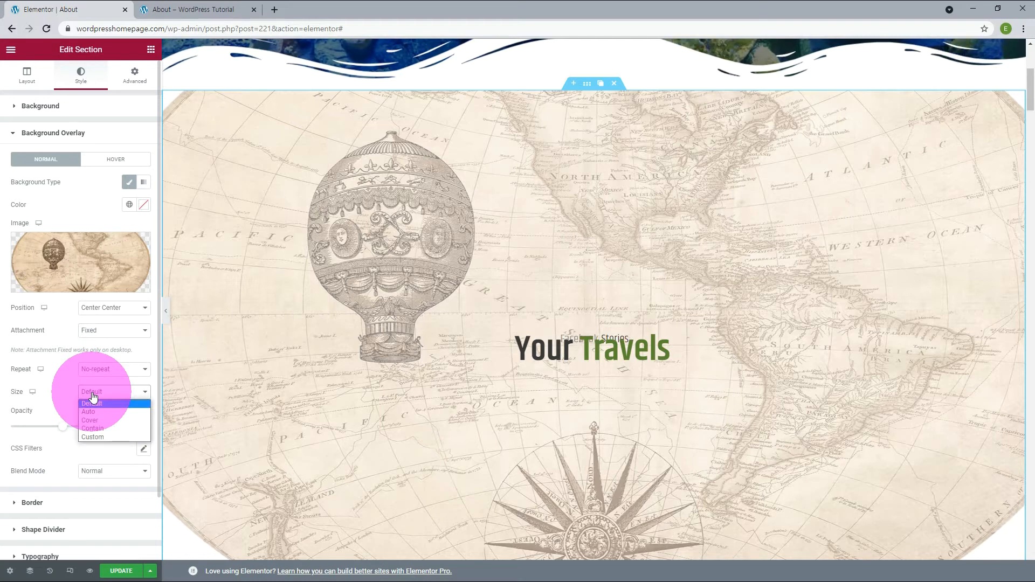
click(92, 420)
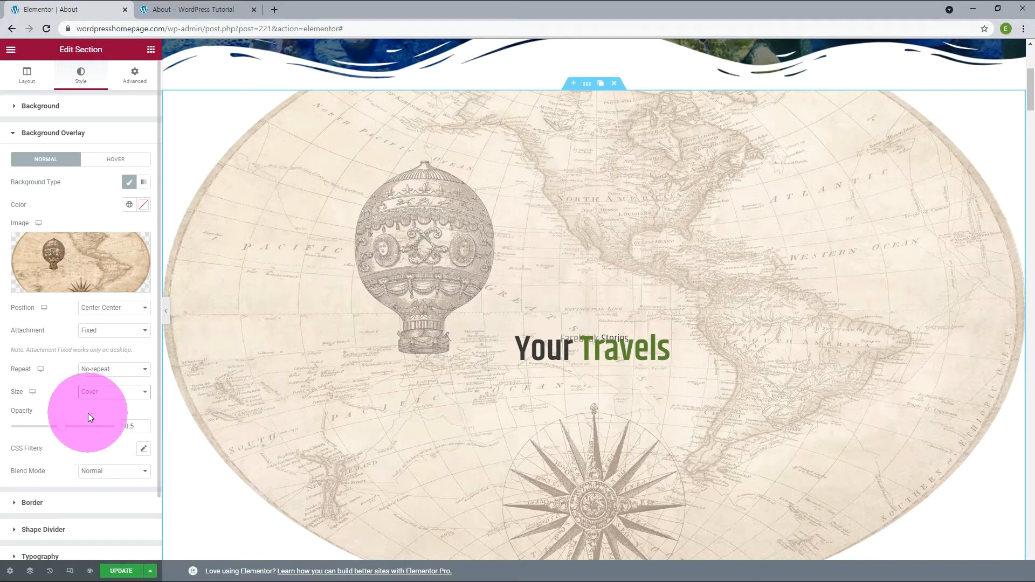
drag(53, 431, 19, 431)
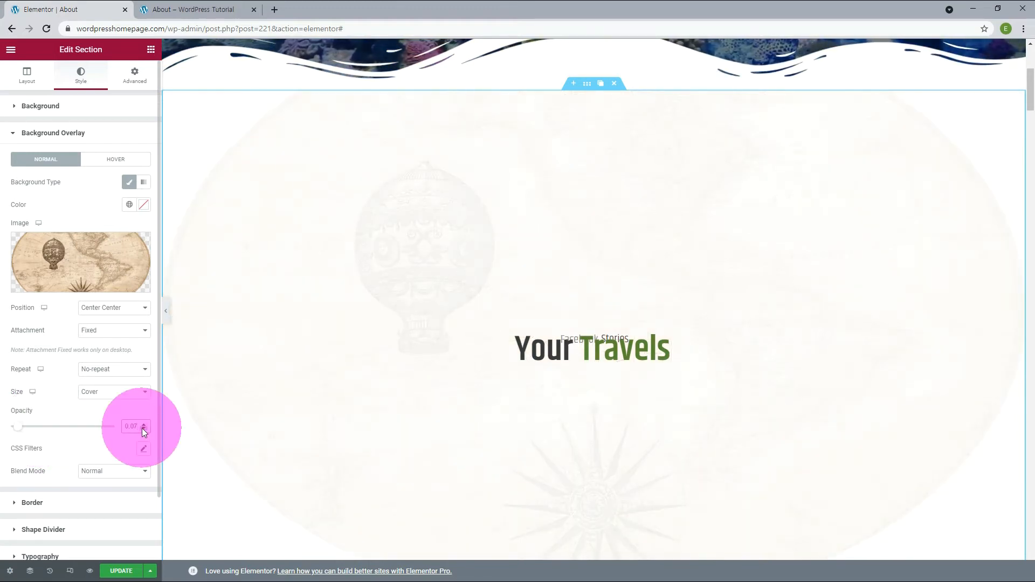
Reload the live About page and check how the fixed map overlay behaves behind the headings while scrolling
key(ctrl+Tab)
key(F5)
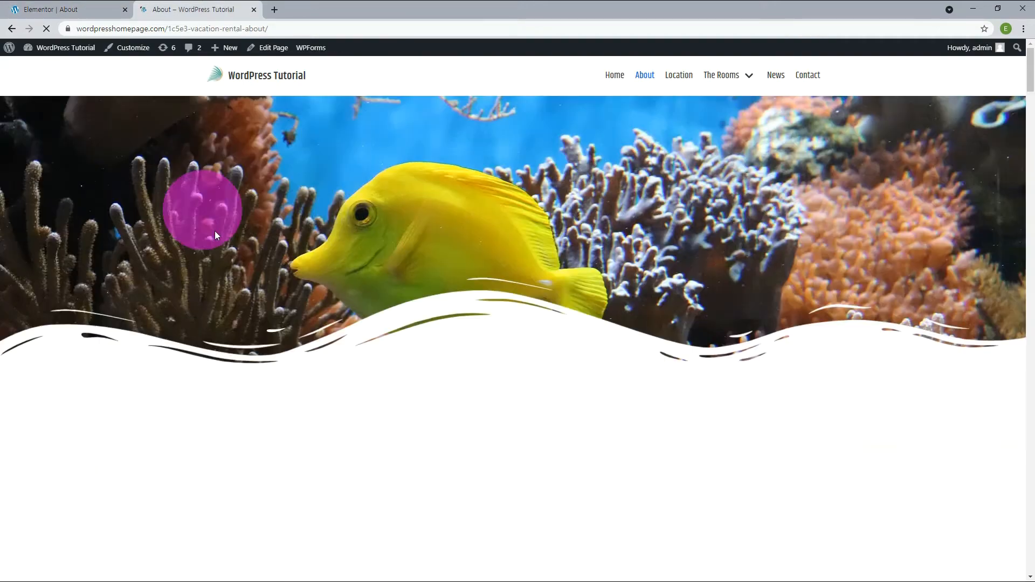
scroll(823, 456, down, 2)
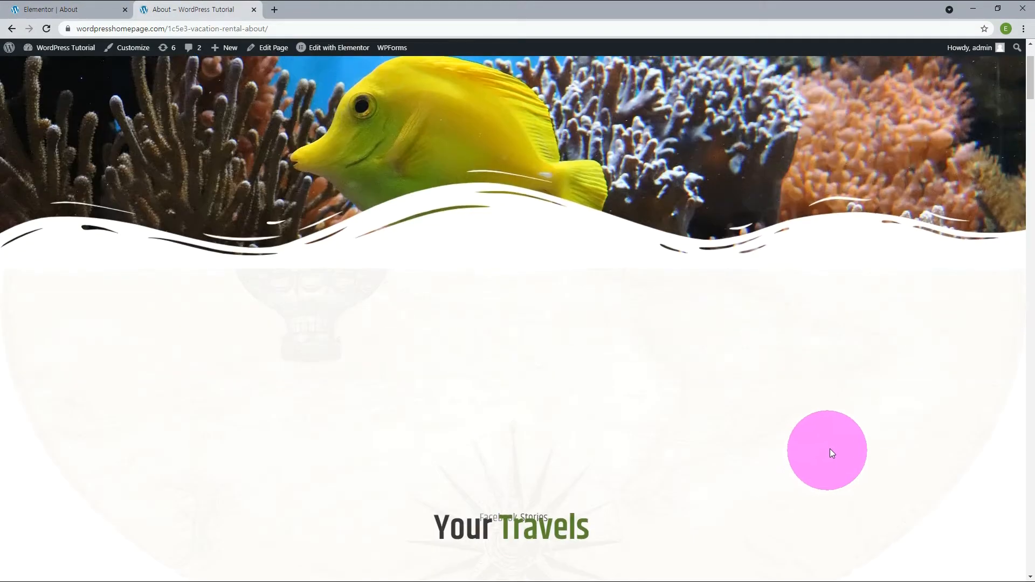
scroll(811, 422, down, 5)
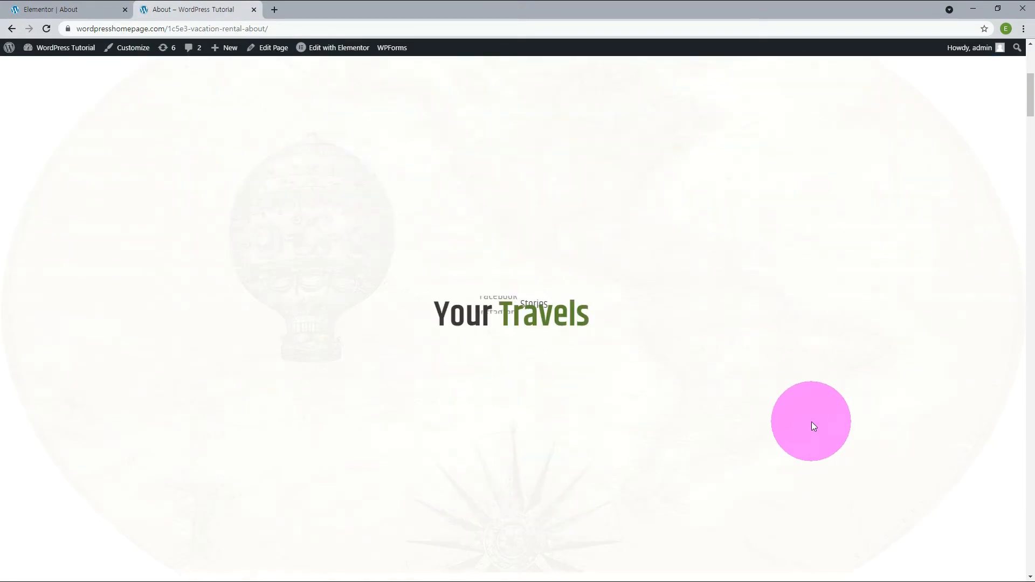
scroll(811, 422, up, 3)
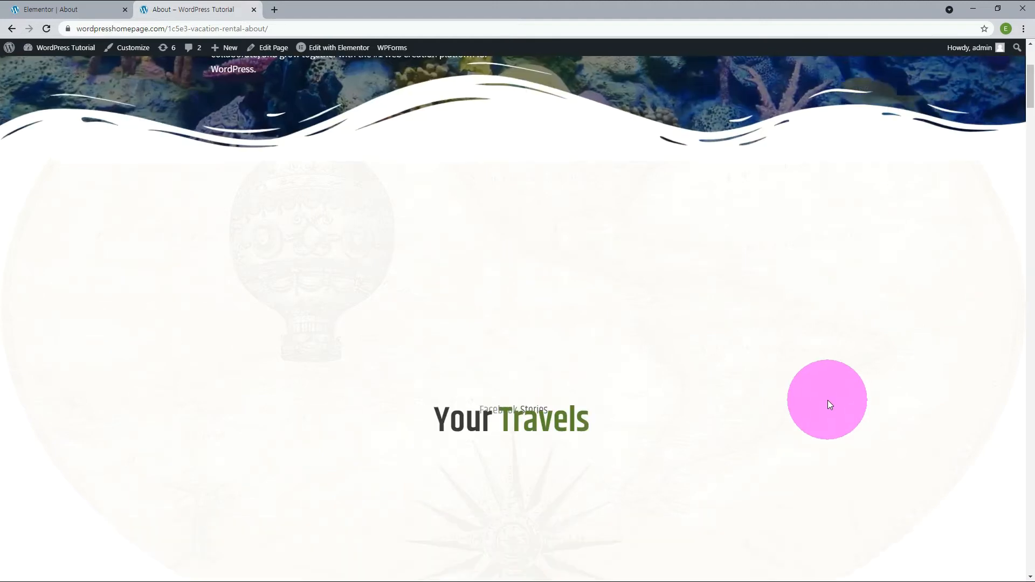
Return to the Elementor editor, unlink the map section's margins and set its top margin to 150 px
key(ctrl+Tab)
click(139, 78)
click(138, 148)
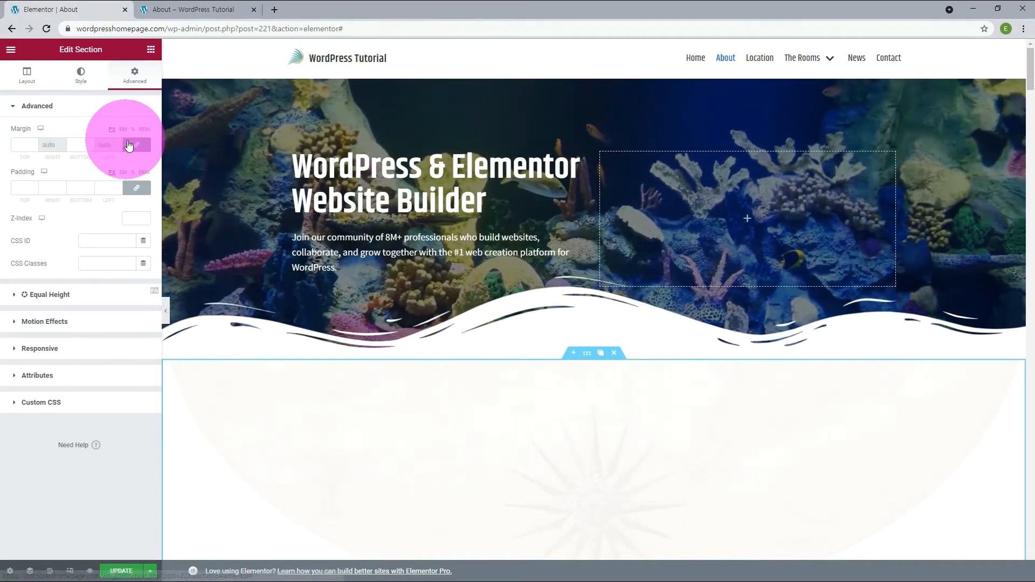
click(17, 145)
text(150)
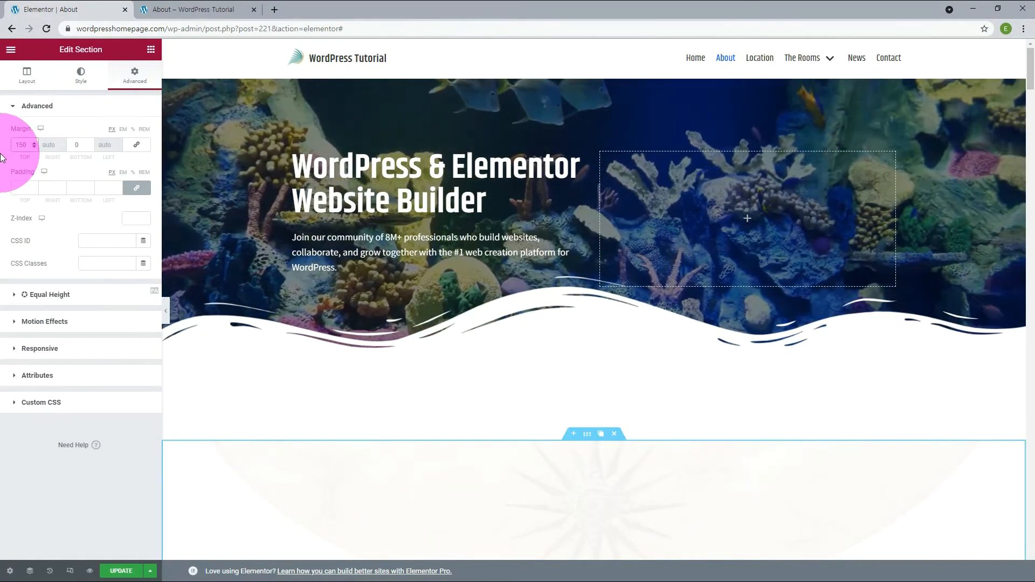
Make the map section's top margin -150 px and set its Z-index to 1
text(-)
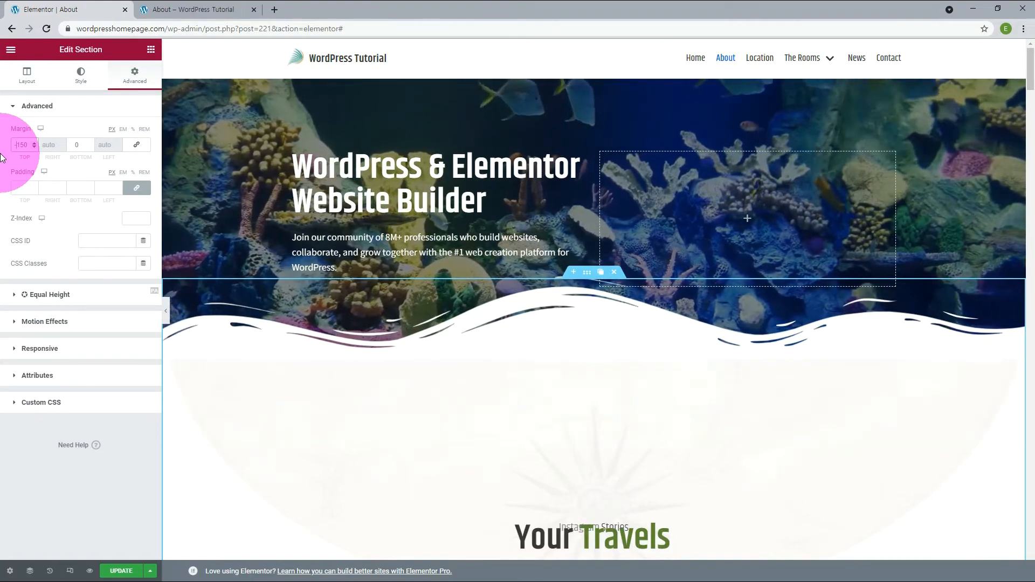
click(131, 218)
text(1)
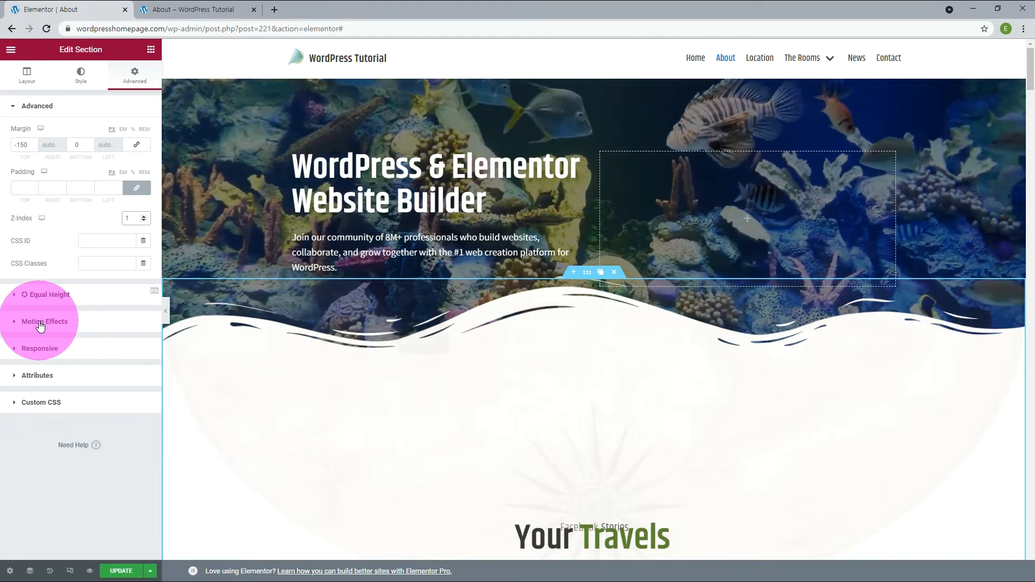
Update the page and reload the live About page to check how the hero's wave divider meets the map section
click(127, 573)
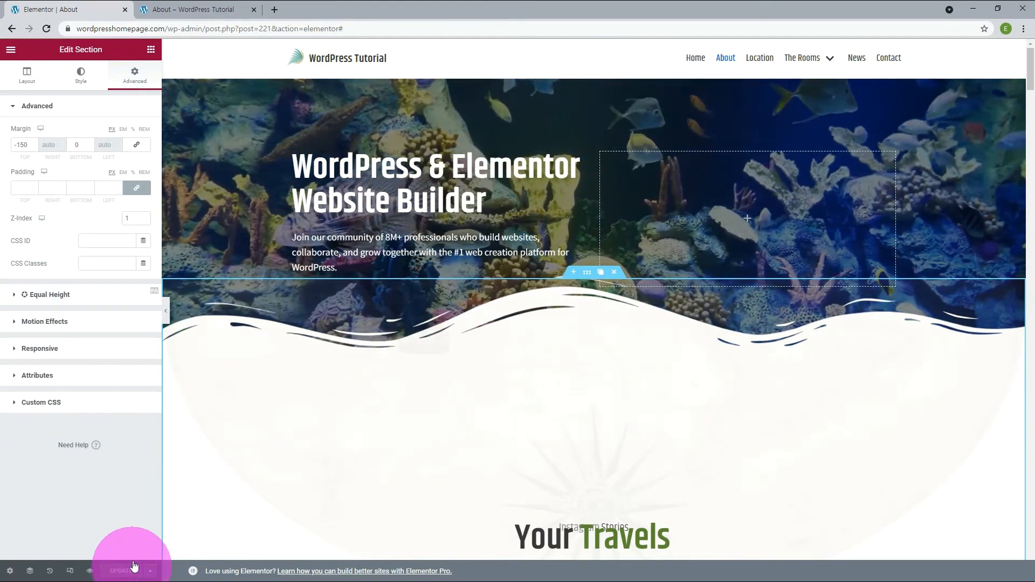
click(212, 10)
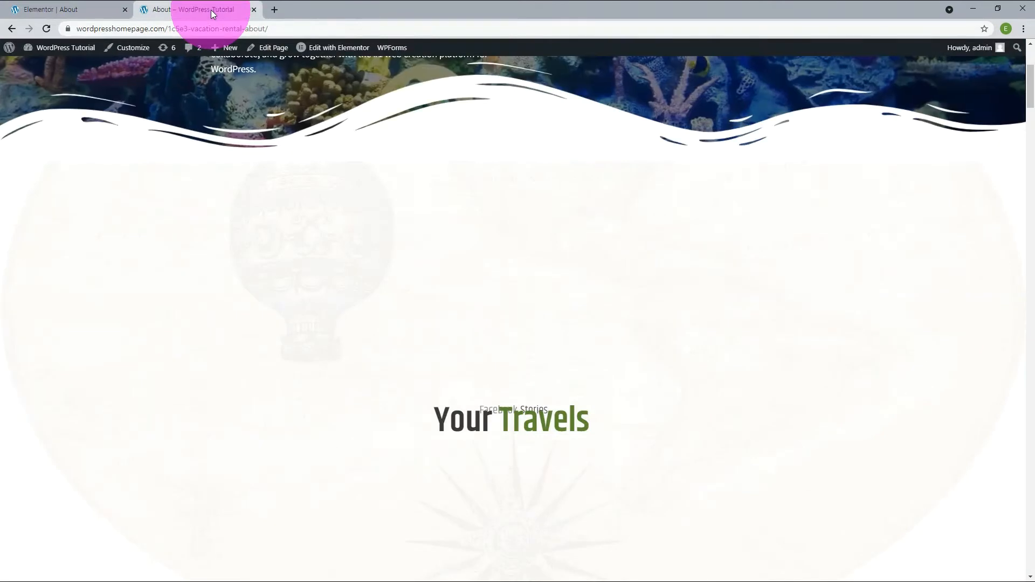
key(F5)
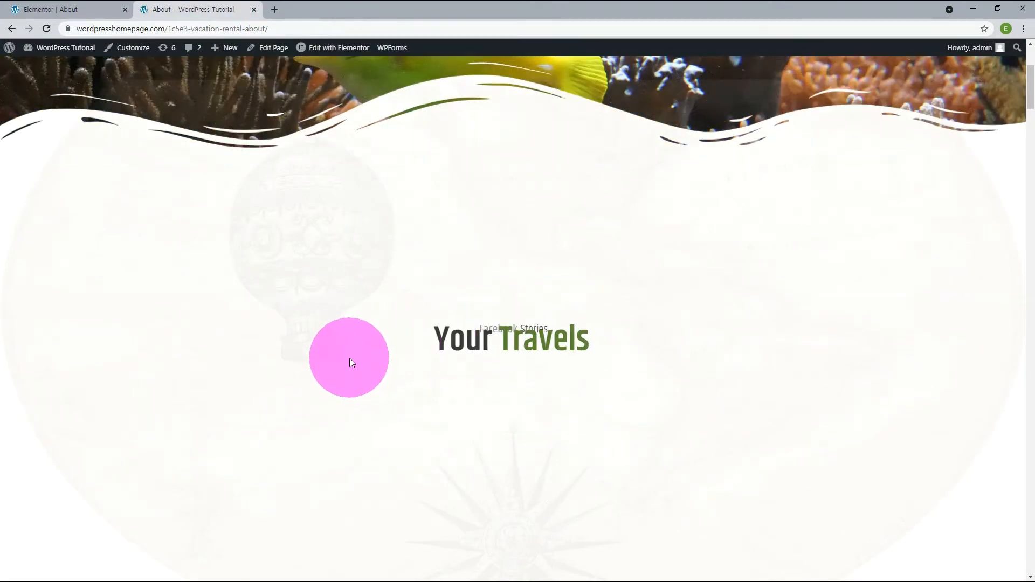
scroll(349, 362, up, 3)
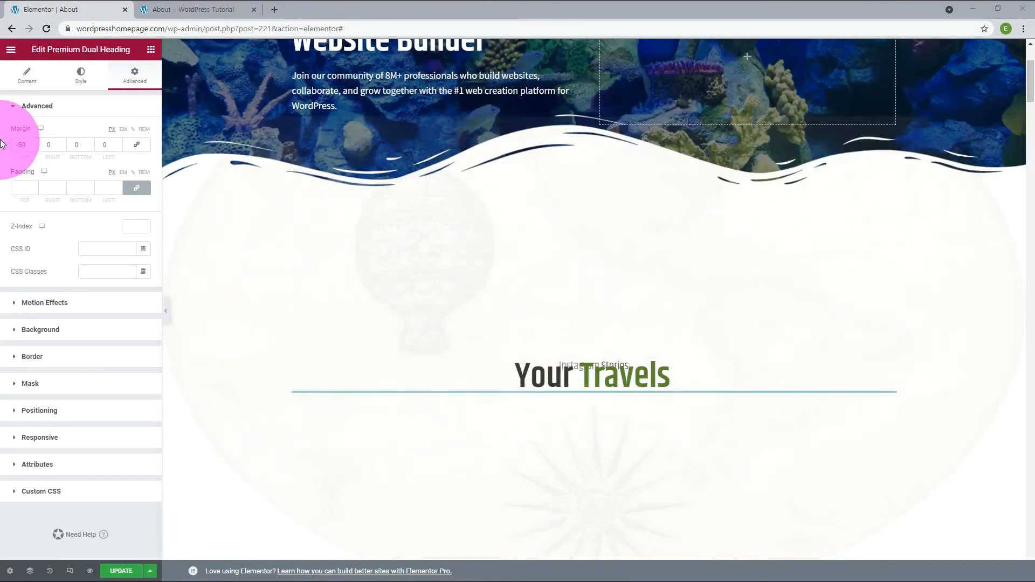
Set the top margin of the "Your Travels" dual heading to -250 px
click(19, 146)
text(-)
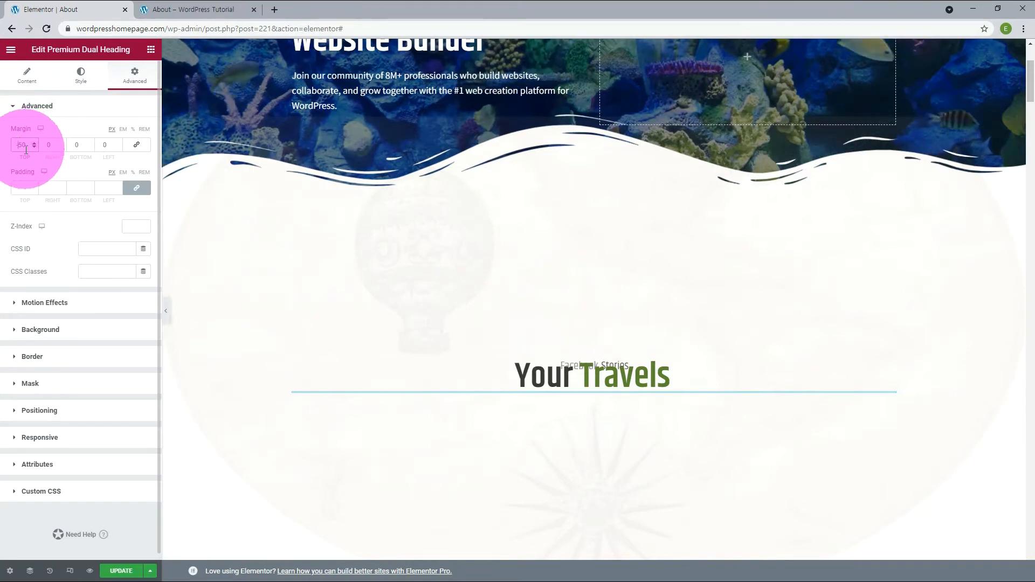
text(2)
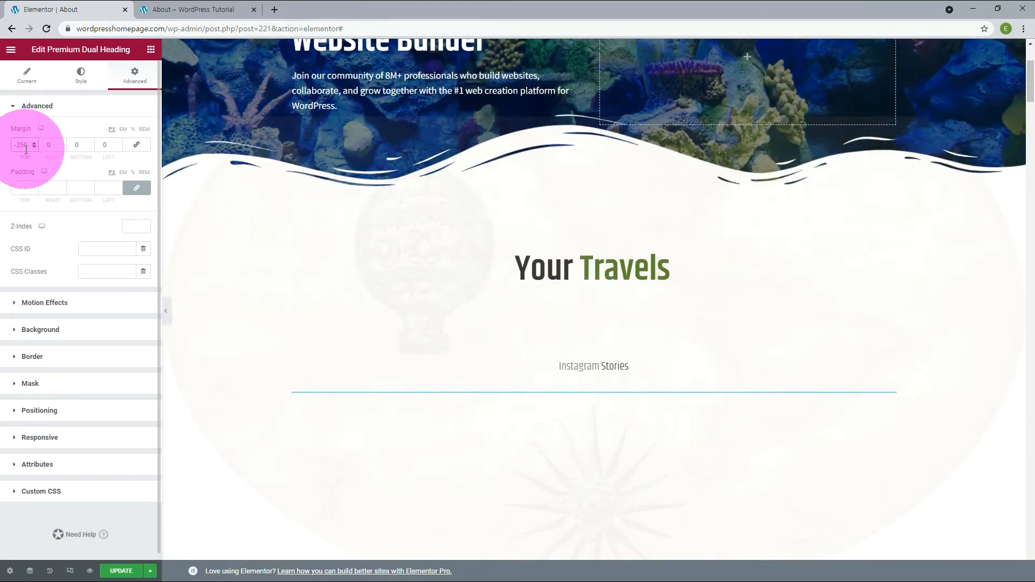
click(889, 367)
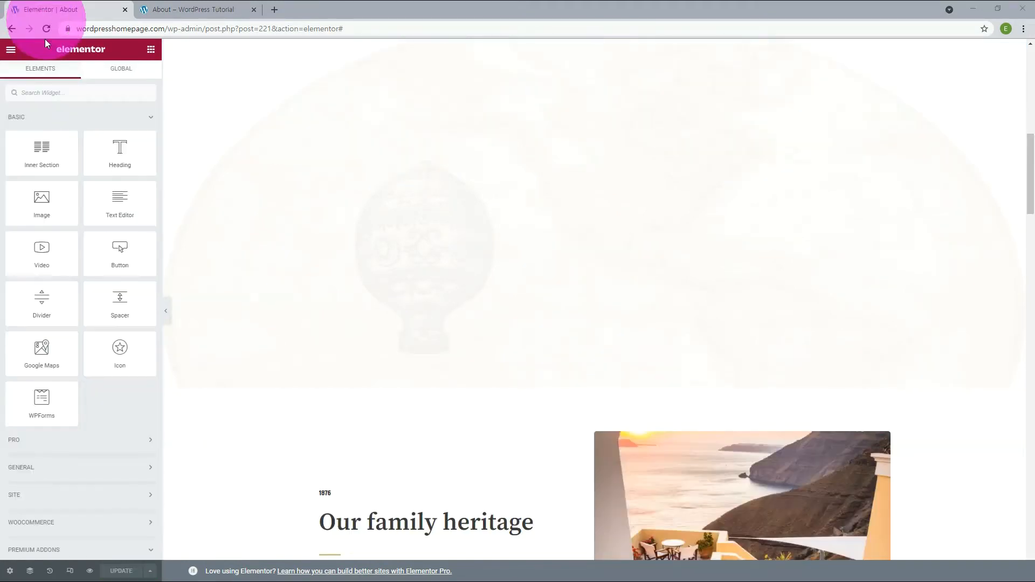
Set the site-wide image border radius to 0 in Site Settings, save the change and return to the widget list
click(11, 51)
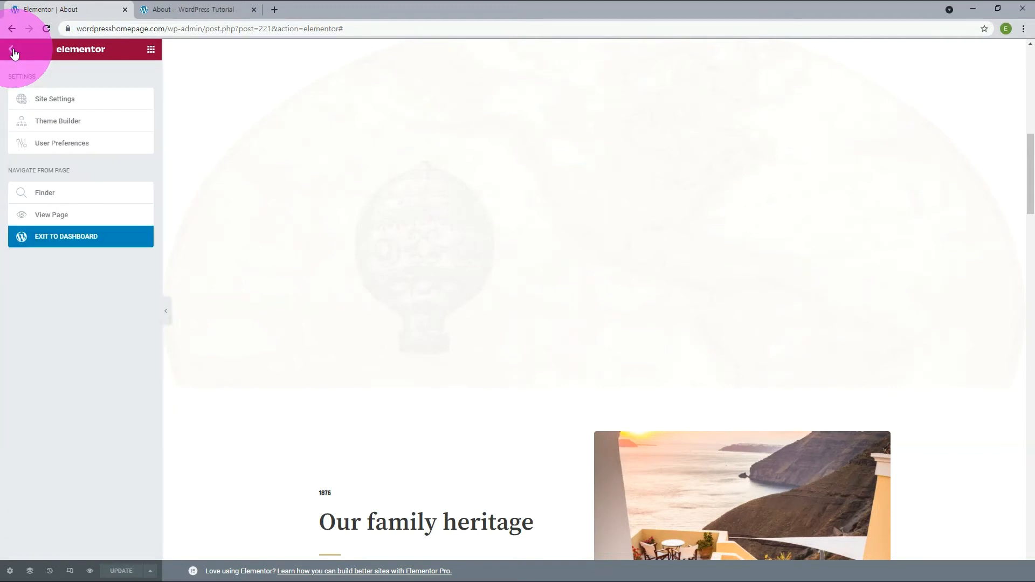
click(37, 100)
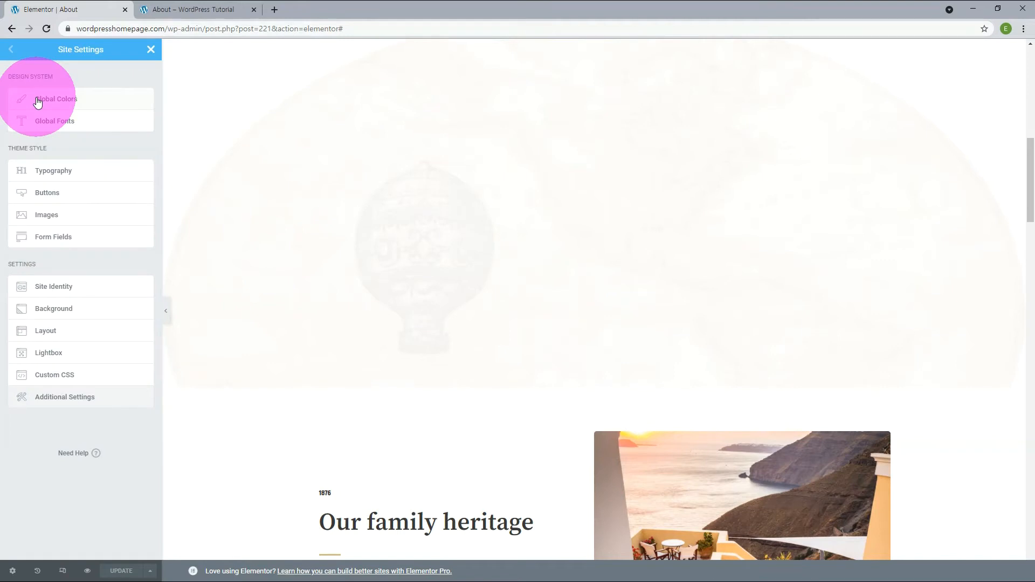
click(49, 220)
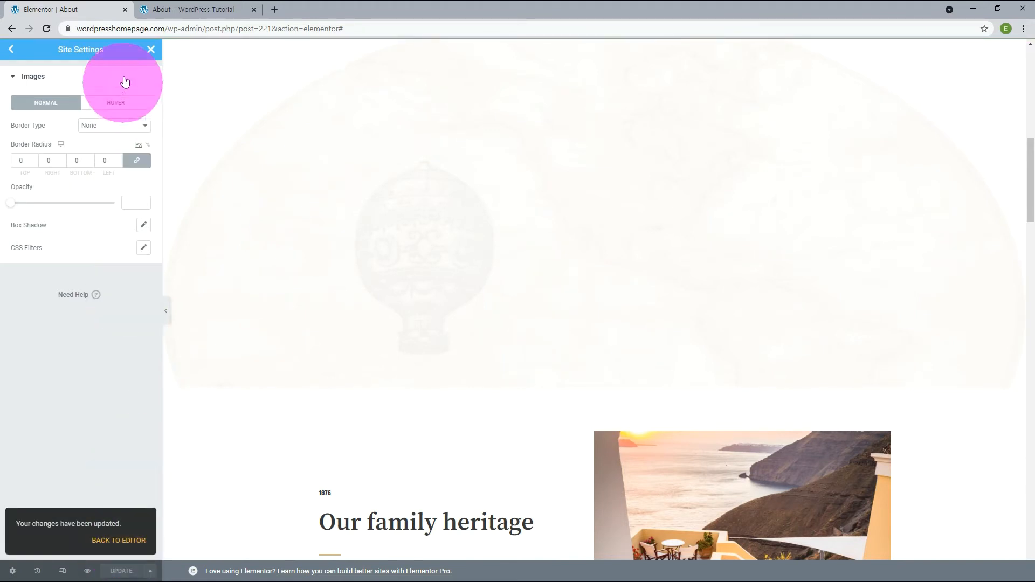
click(151, 50)
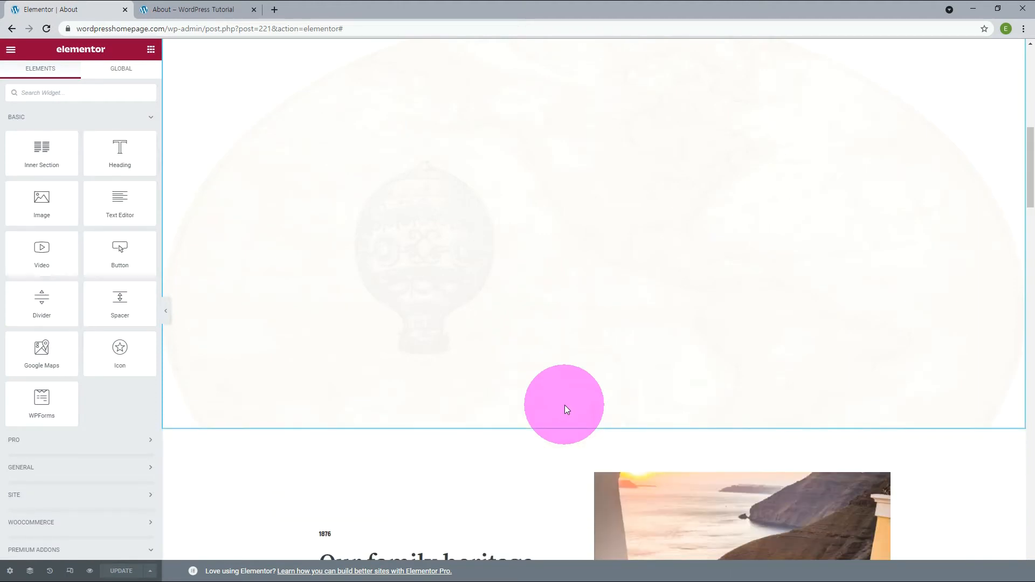
Add a new three-column section between the map section and the "Our family heritage" section
click(572, 371)
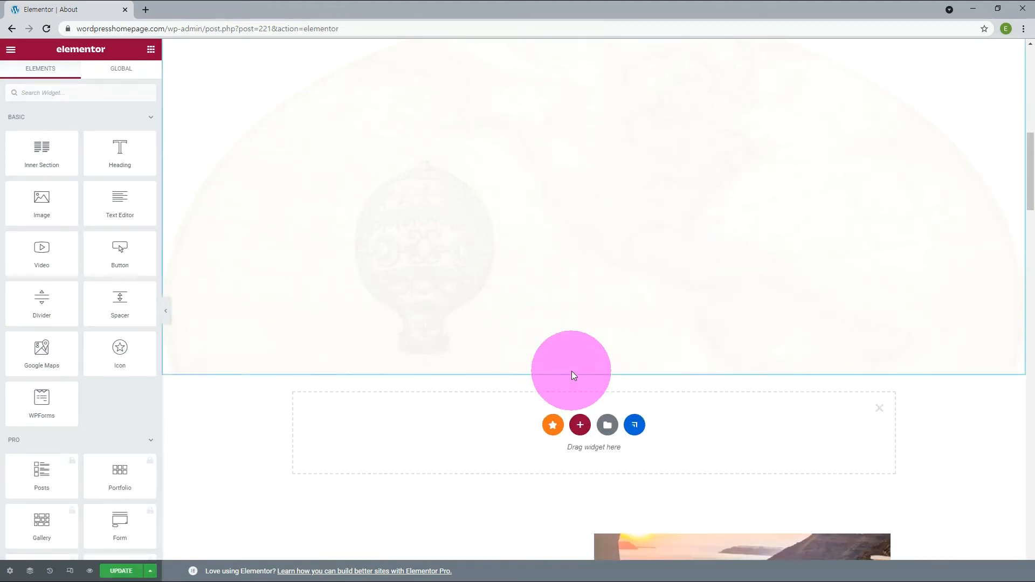
click(581, 426)
click(565, 452)
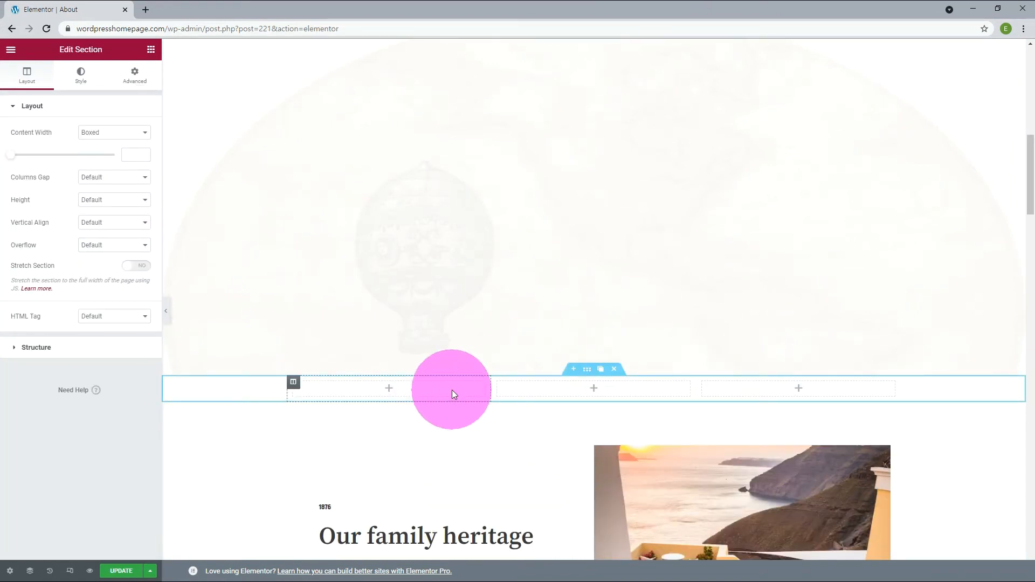
Set the widths of the new section's first and third columns to 40%
click(294, 382)
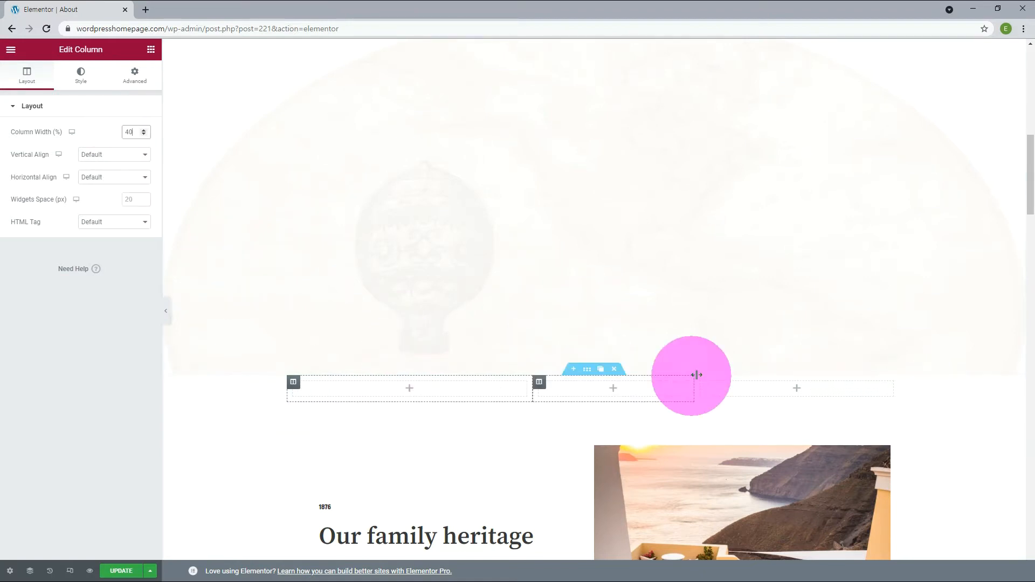
mouse_move(704, 385)
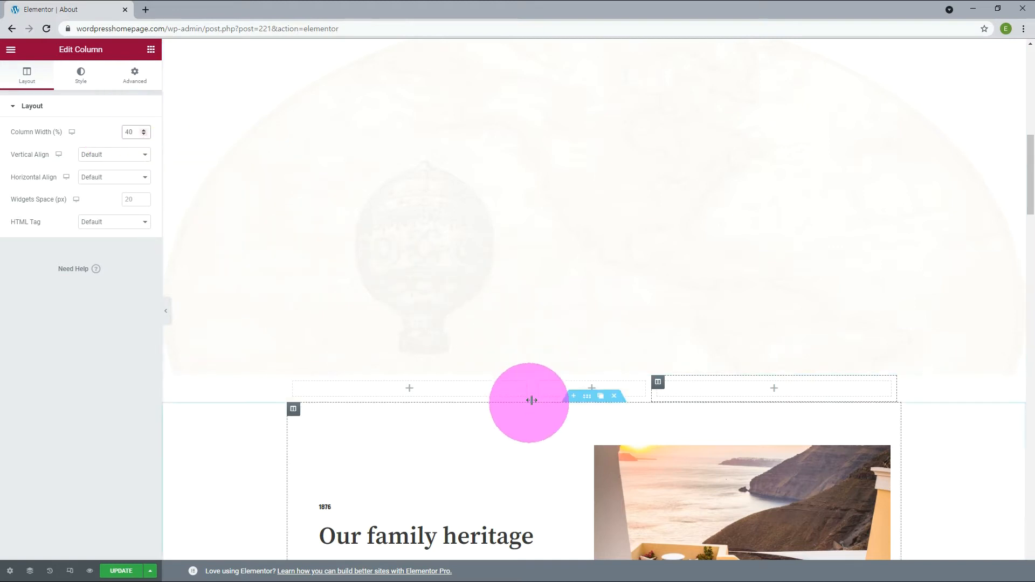
mouse_move(539, 385)
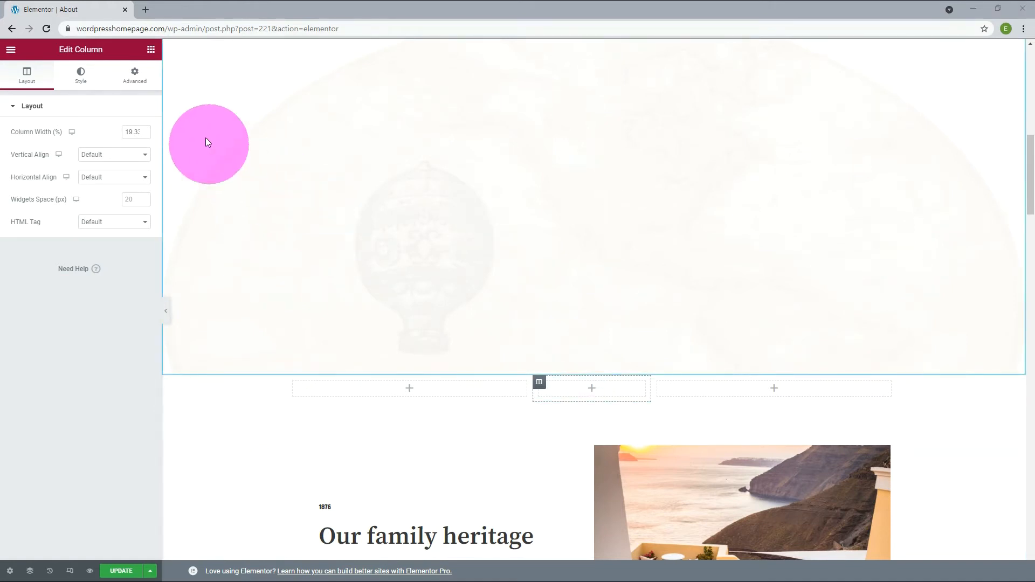
Place two stacked two-column inner sections inside each of the three columns
click(151, 50)
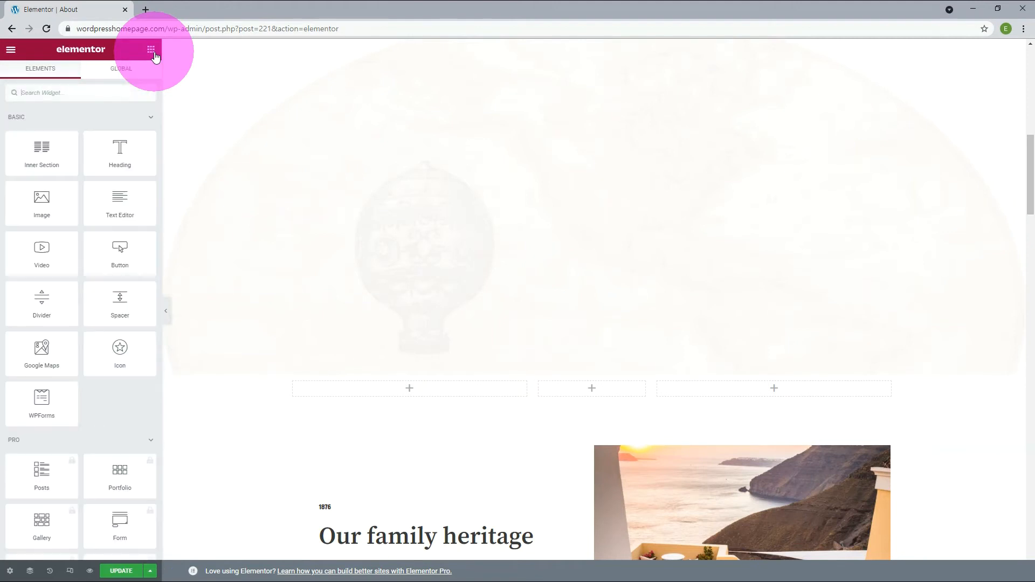
drag(41, 141, 335, 389)
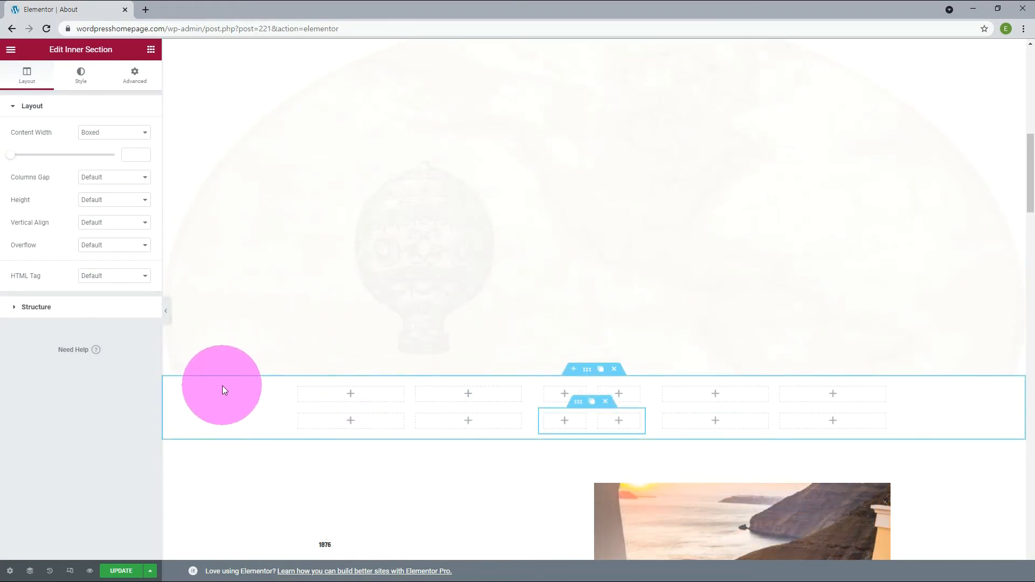
Reduce the first column's upper, both middle and the third column's lower inner sections to one column, and duplicate a middle inner section
mouse_move(420, 389)
click(460, 390)
click(637, 390)
click(578, 414)
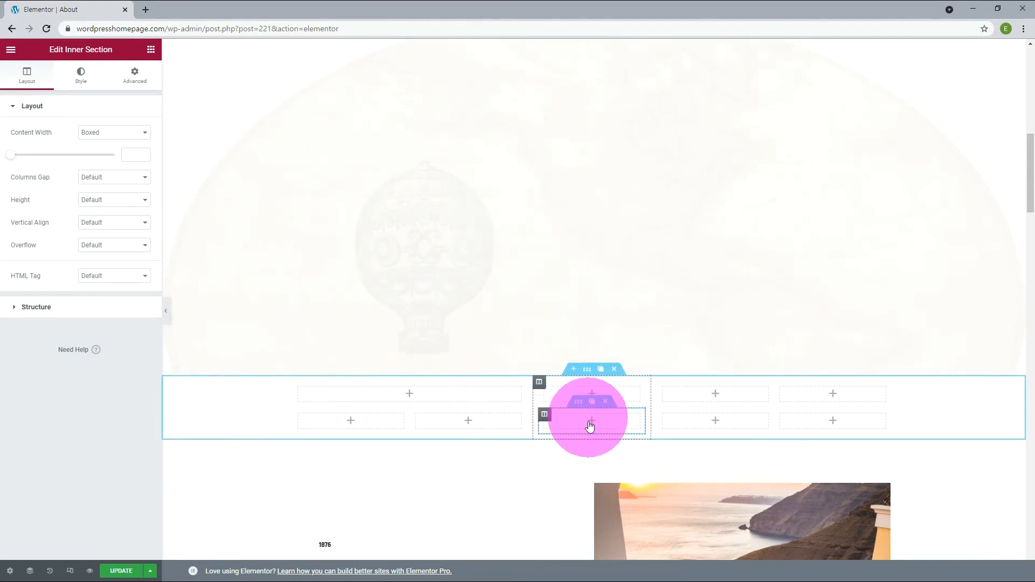
mouse_move(782, 420)
click(820, 414)
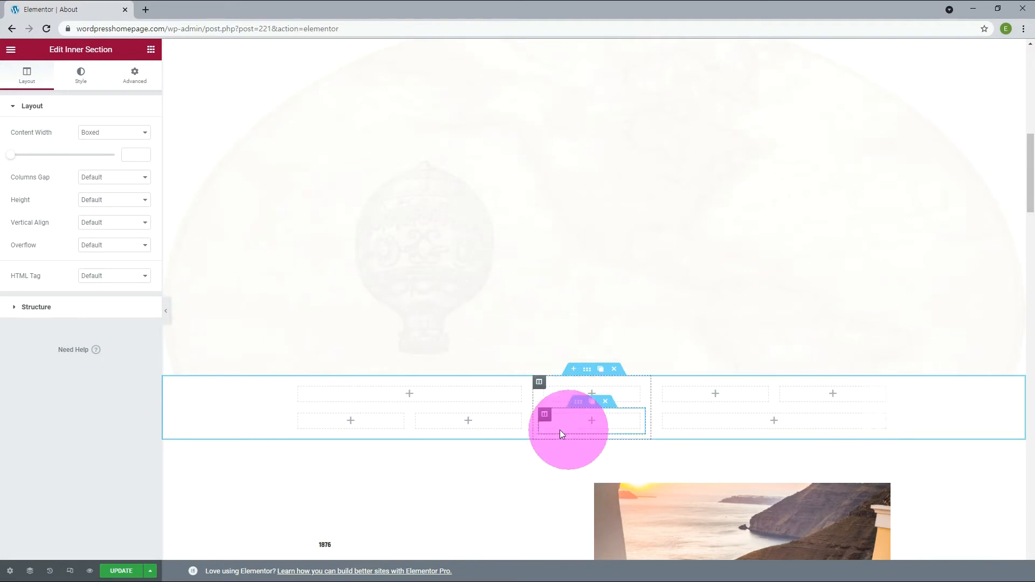
click(592, 402)
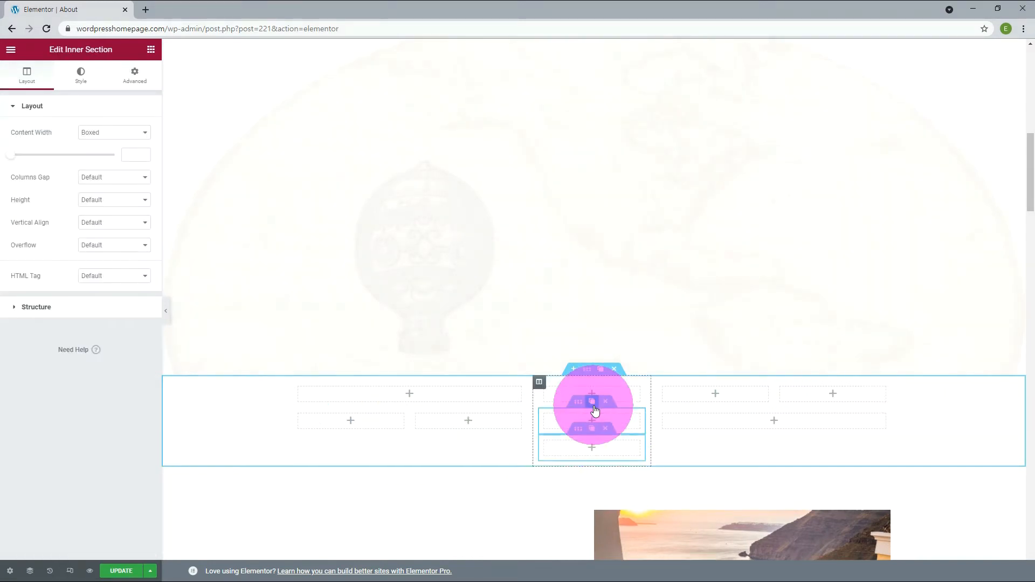
Fill every empty slot of the inner sections with an Image widget, three images per main column
click(151, 50)
drag(35, 195, 399, 395)
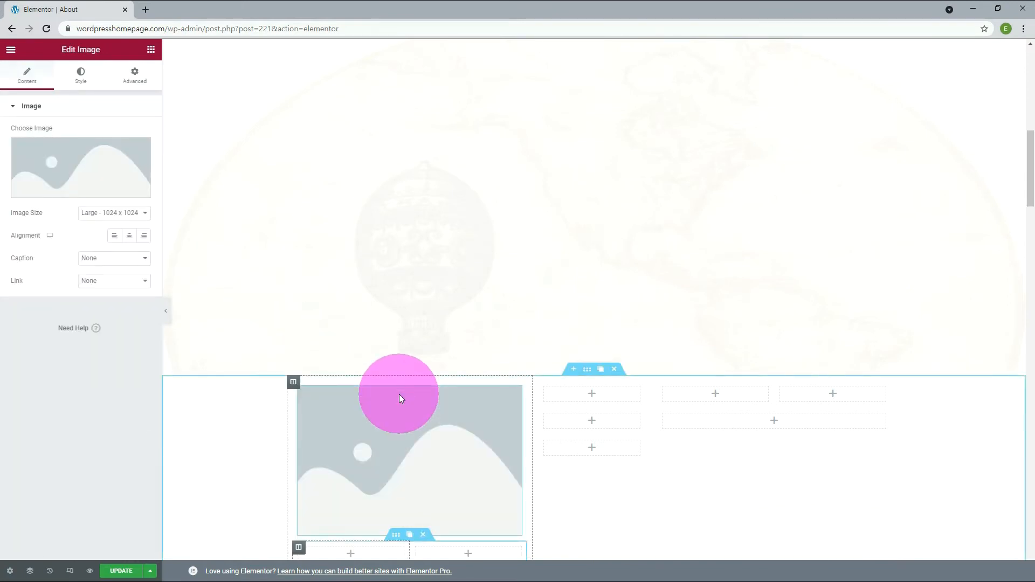
click(151, 51)
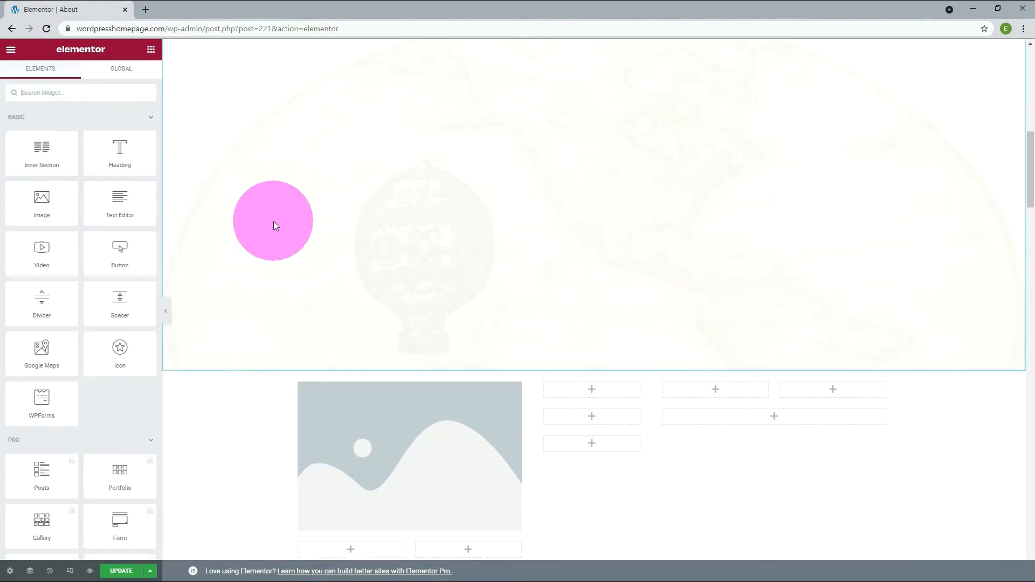
scroll(273, 221, down, 3)
drag(41, 197, 344, 386)
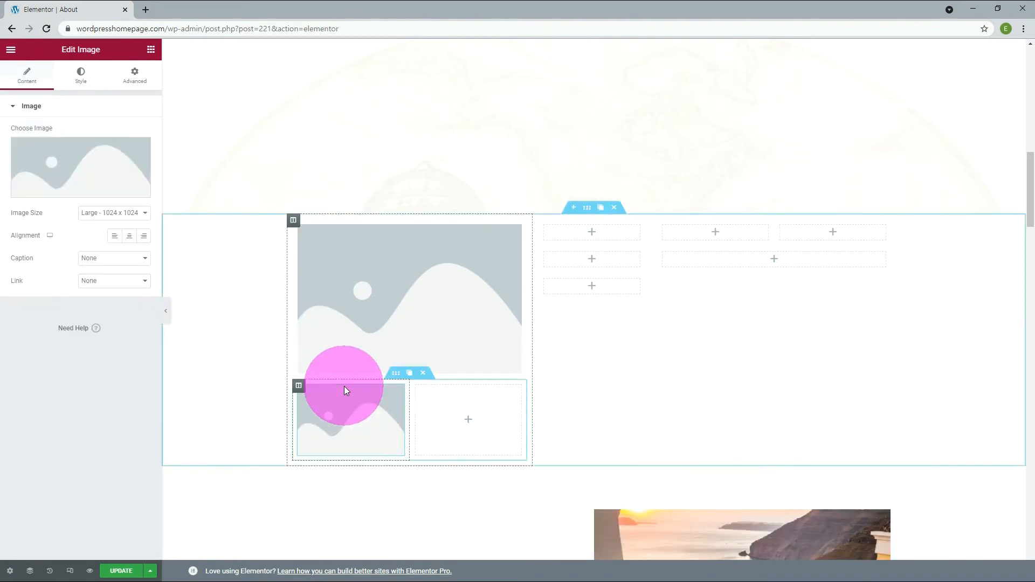
click(151, 51)
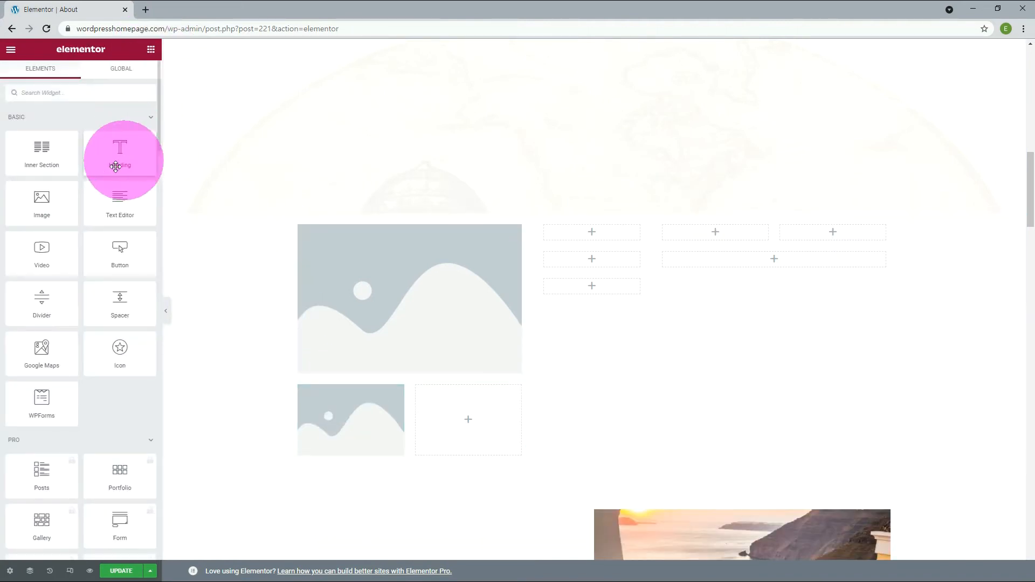
drag(45, 198, 462, 423)
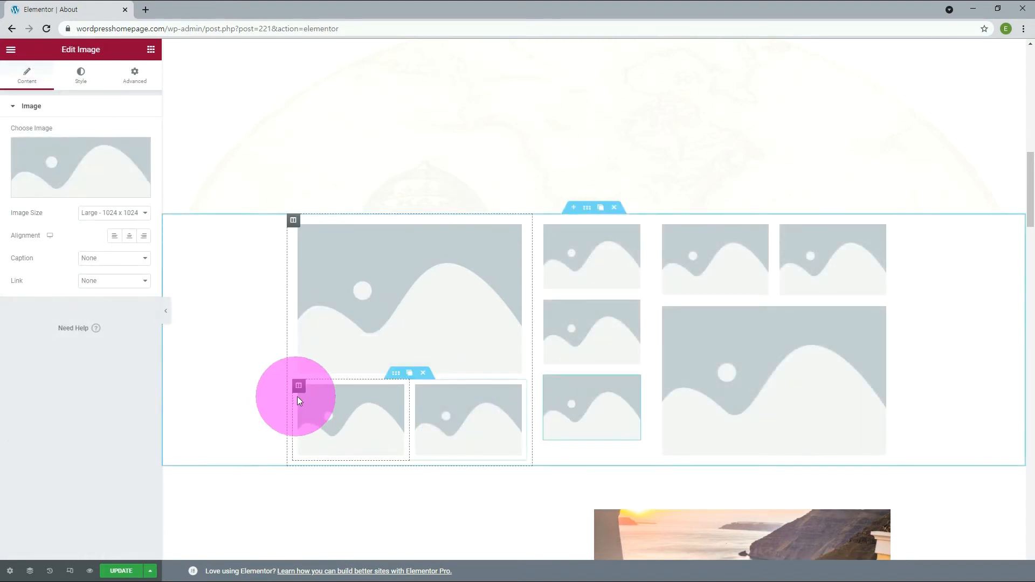
Insert the jet ski photo i.jpg into the large first image and fill the other placeholders with travel photos from the media library
click(513, 233)
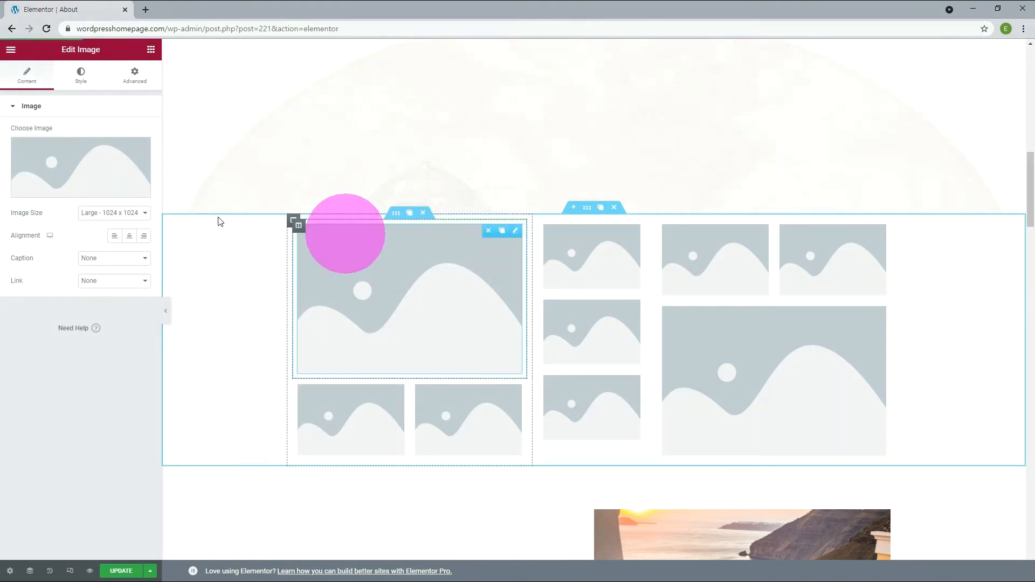
click(77, 186)
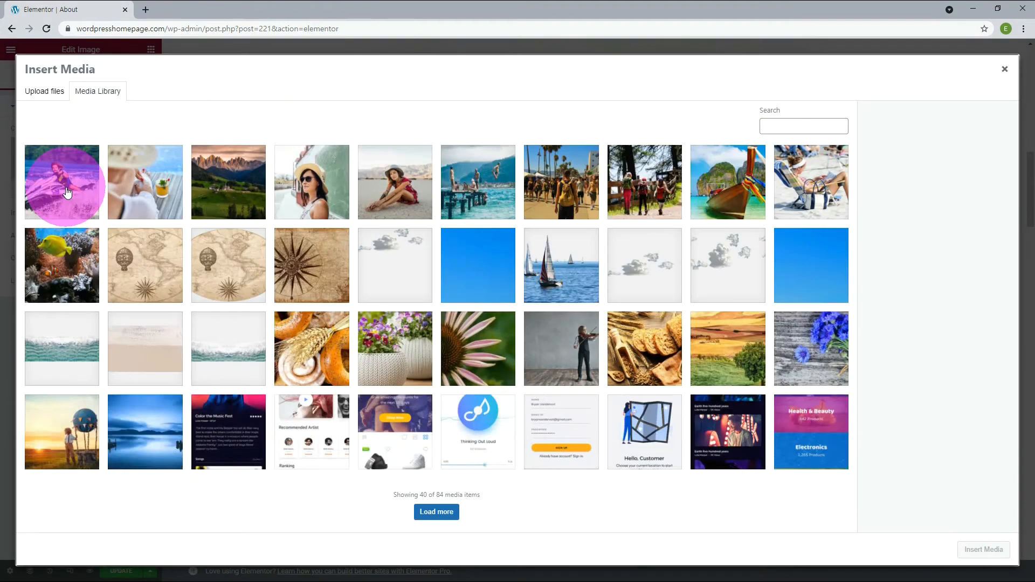
click(66, 192)
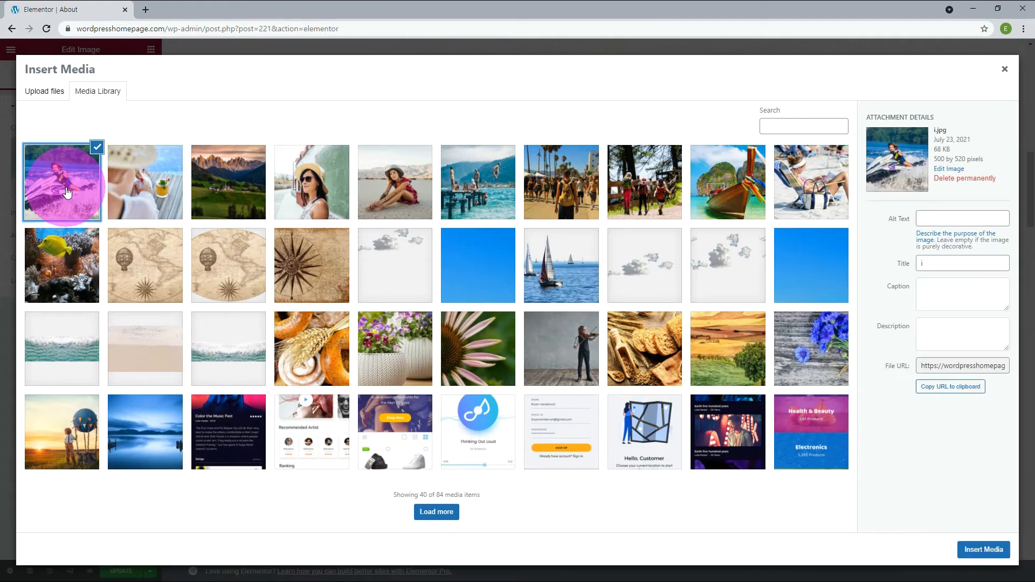
click(980, 552)
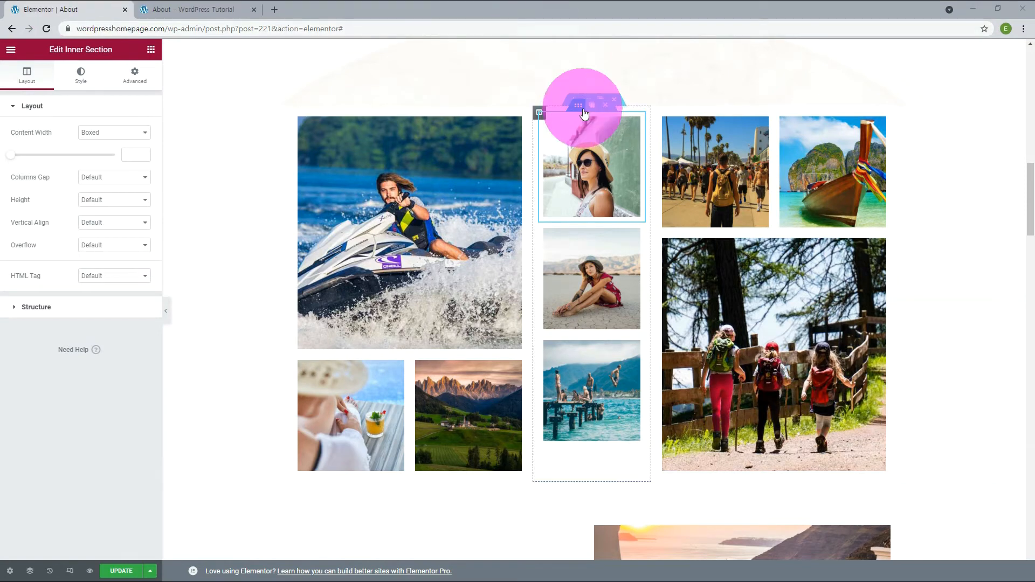
Set the columns gap of all three inner sections in the collage's middle column to No Gap
click(98, 179)
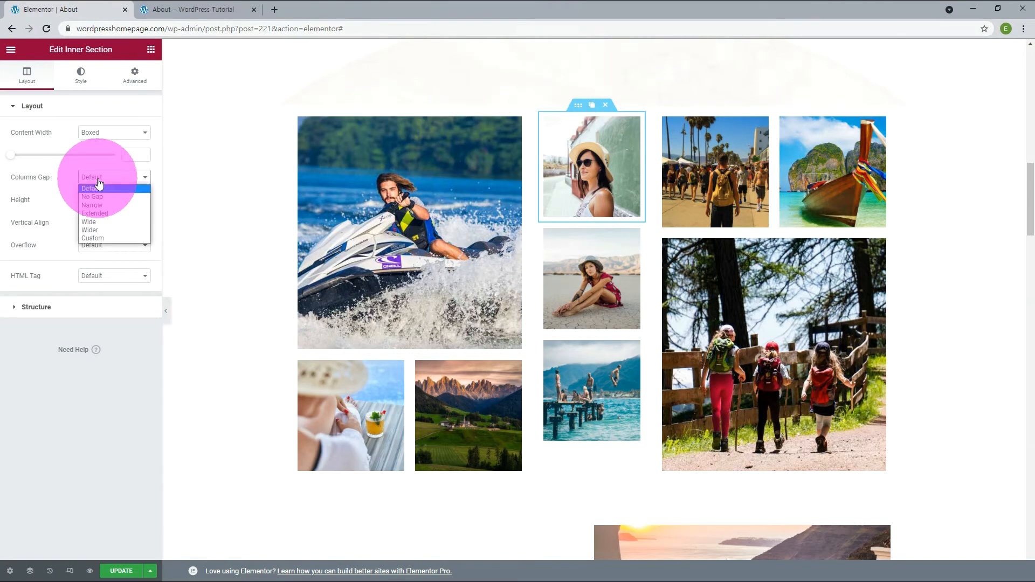
click(95, 196)
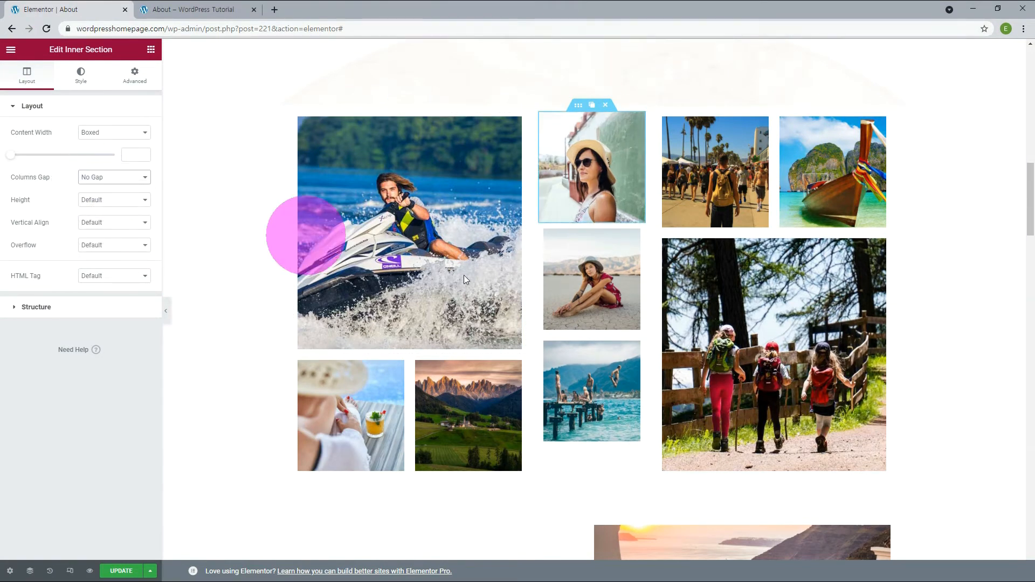
click(580, 221)
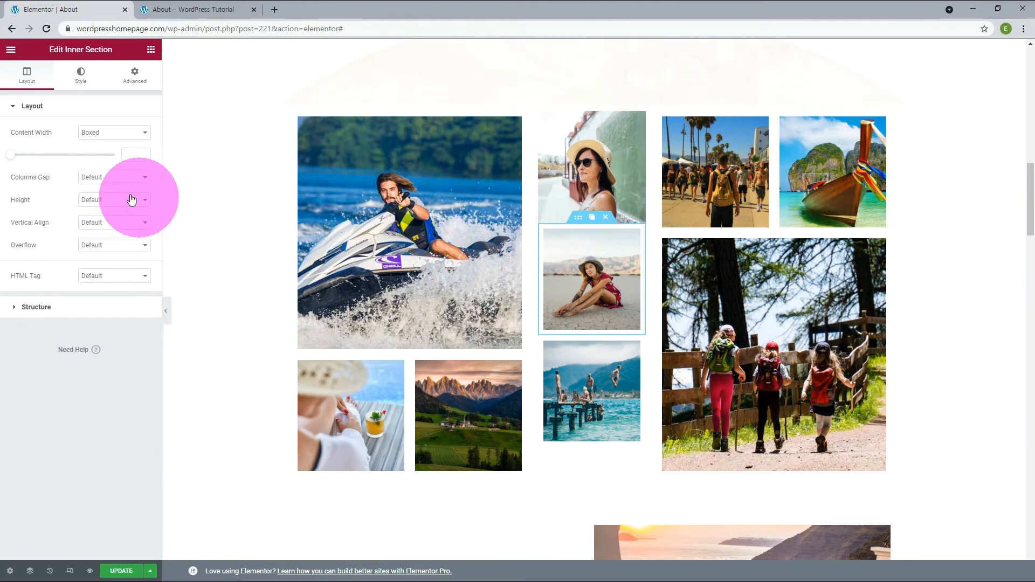
click(108, 178)
click(101, 197)
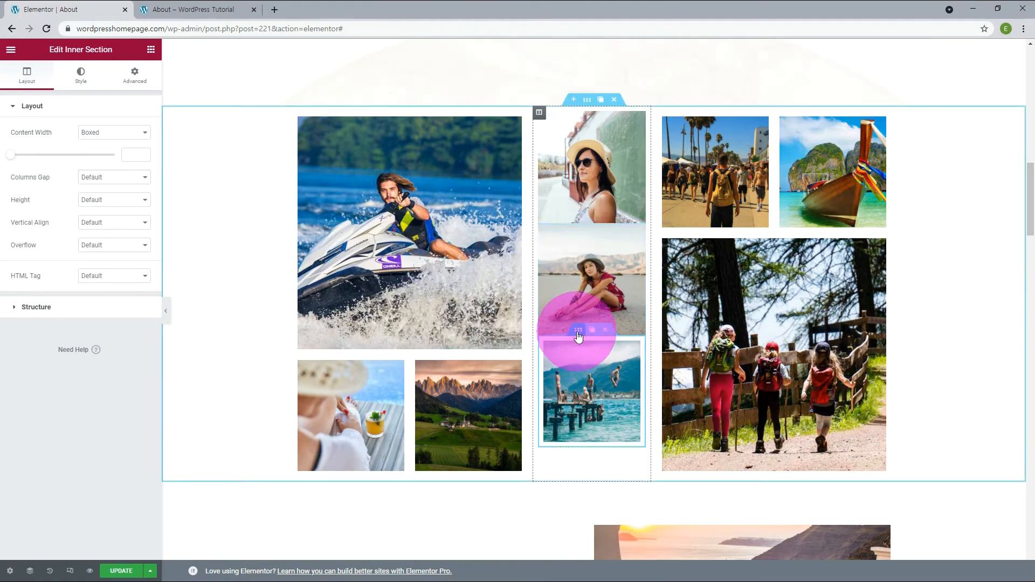
click(101, 182)
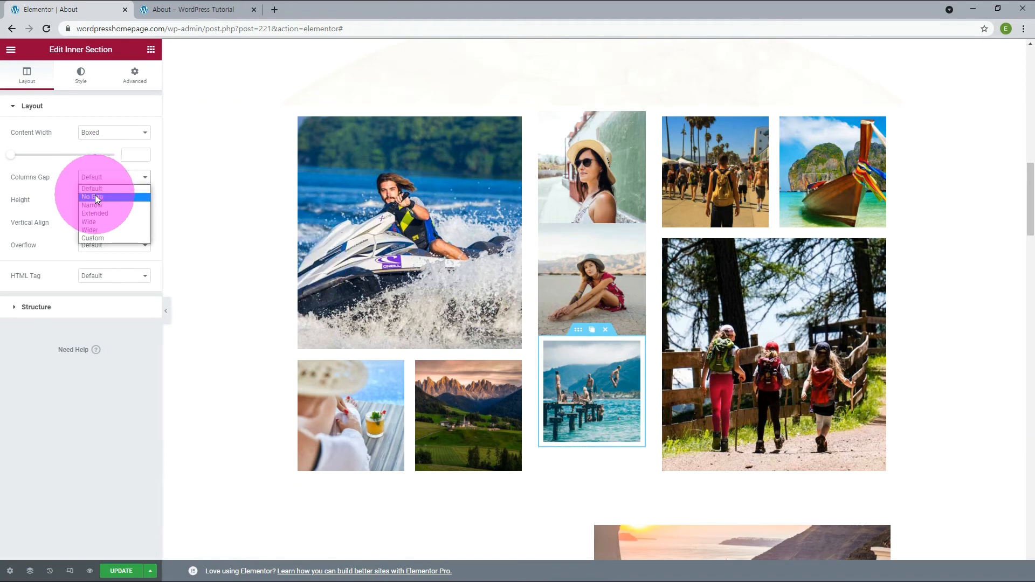
click(95, 196)
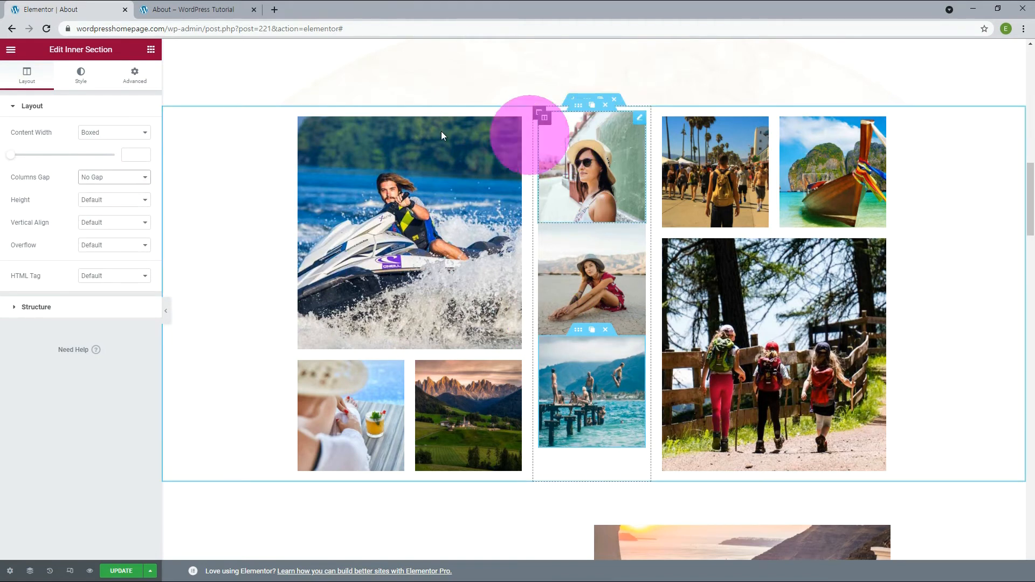
Set the padding of the middle column's inner sections to 1 px on all sides
click(138, 79)
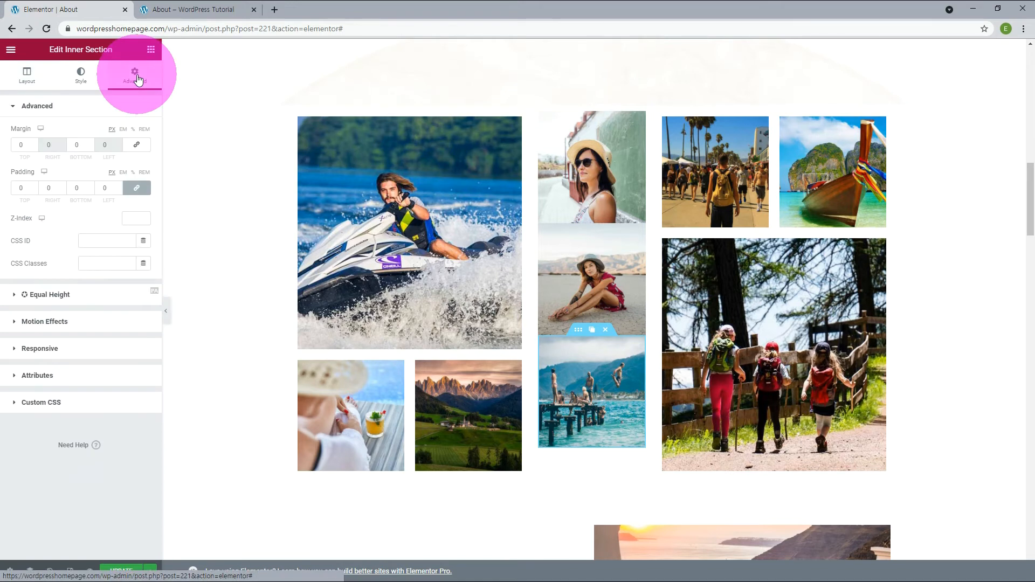
click(138, 190)
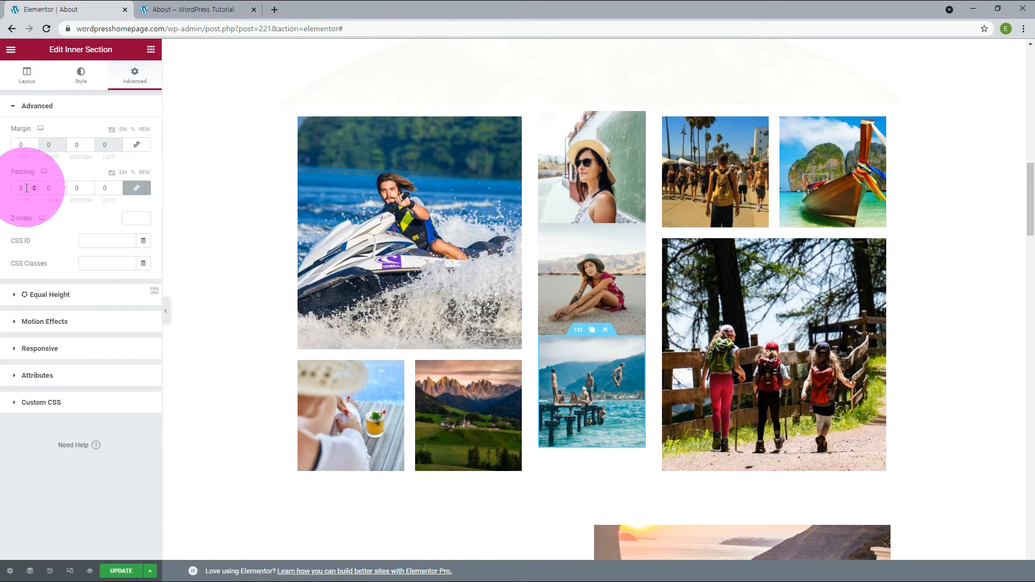
drag(27, 188, 6, 193)
text(1)
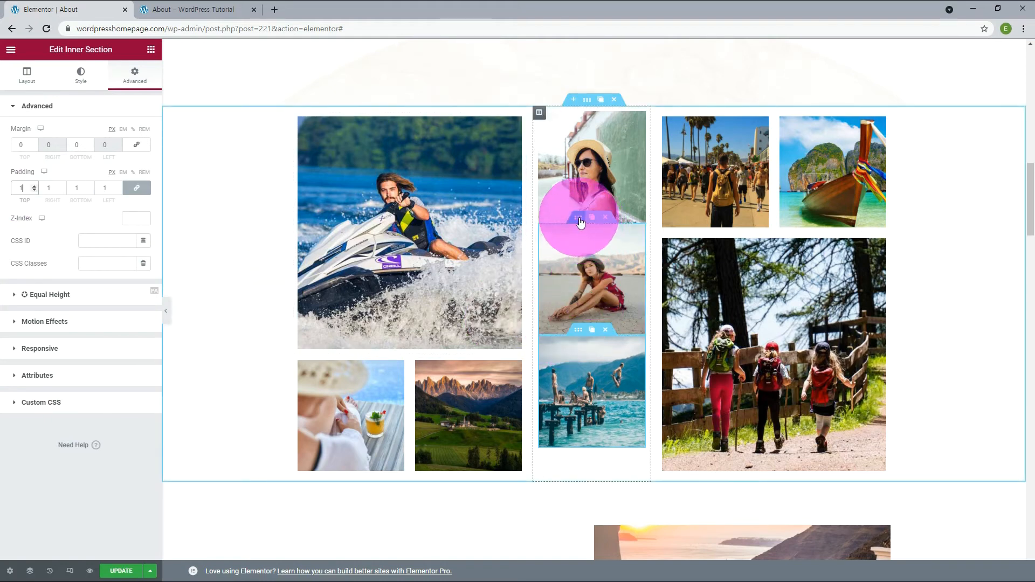
click(580, 223)
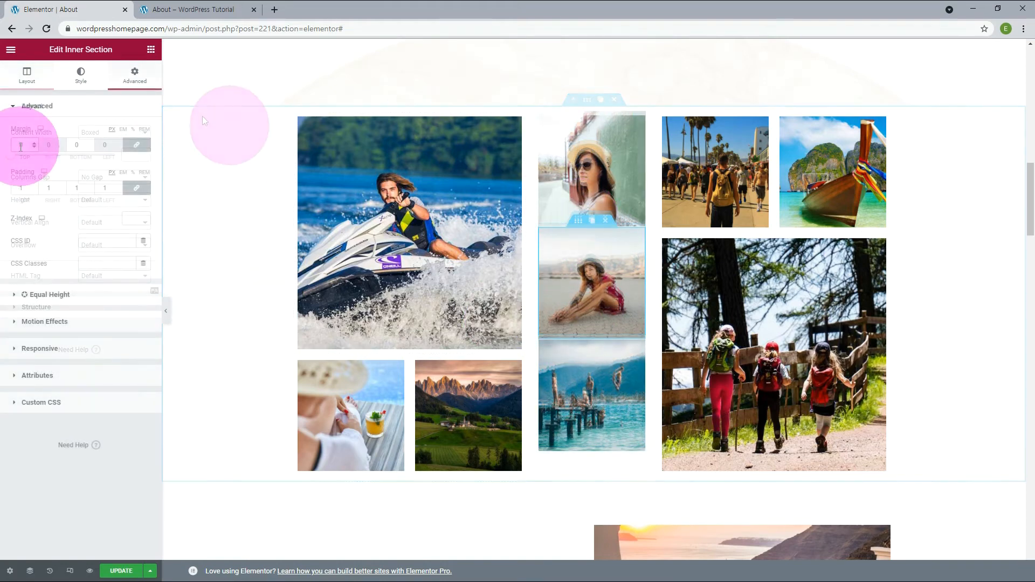
Give the central inner section 20 px top and bottom margins and check the collage on the live page
text(20)
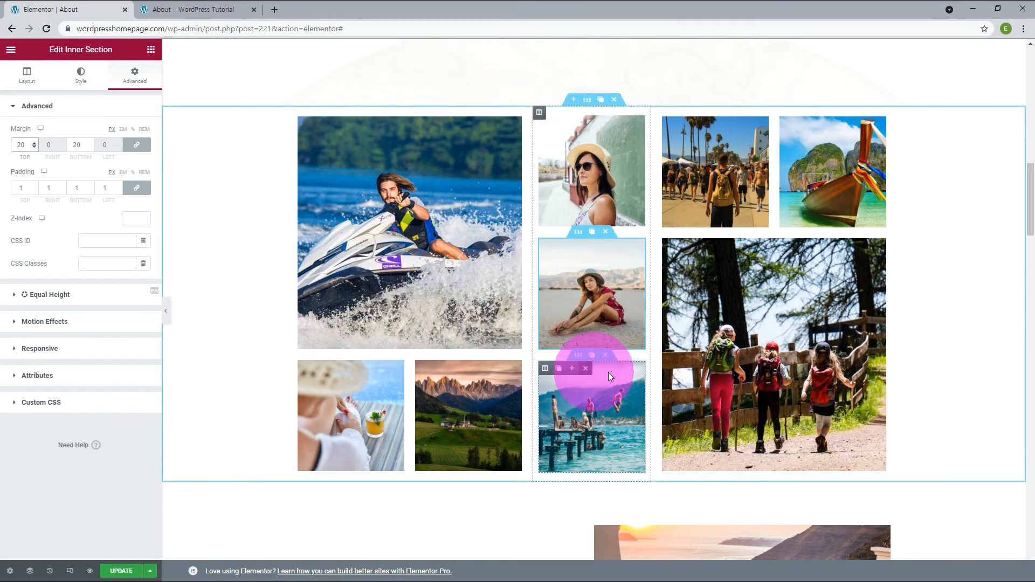
click(198, 11)
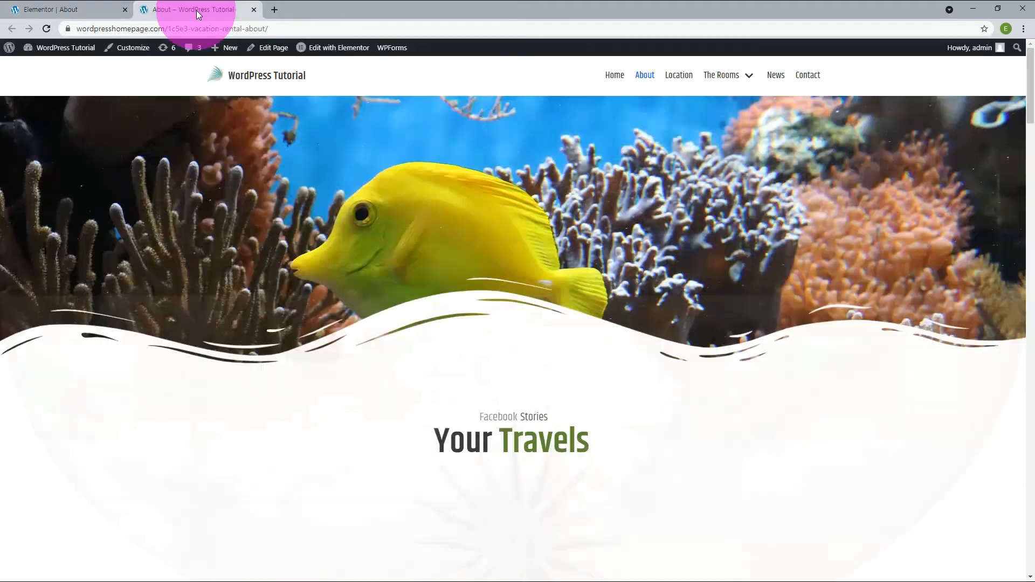
scroll(701, 332, down, 10)
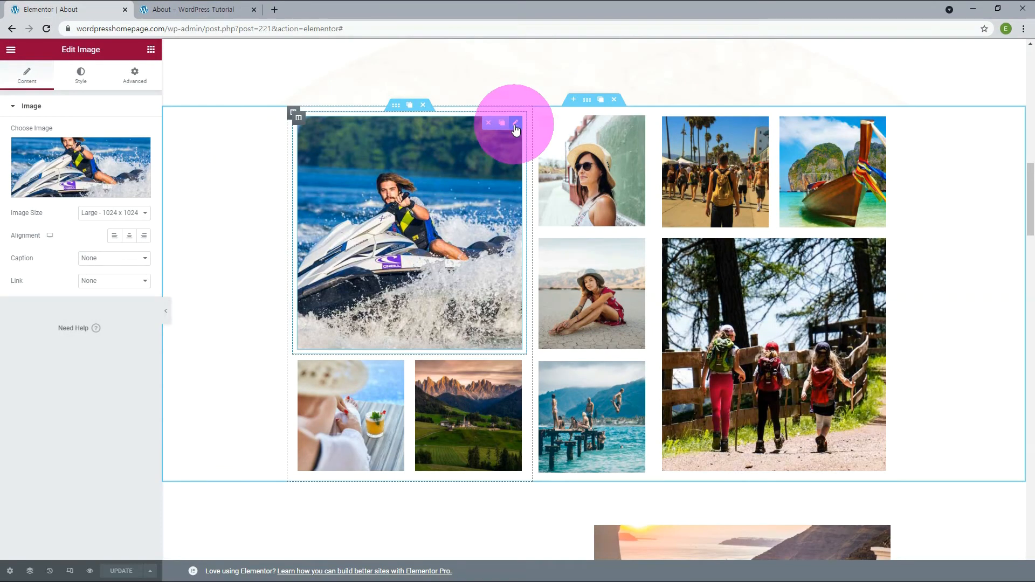
click(108, 281)
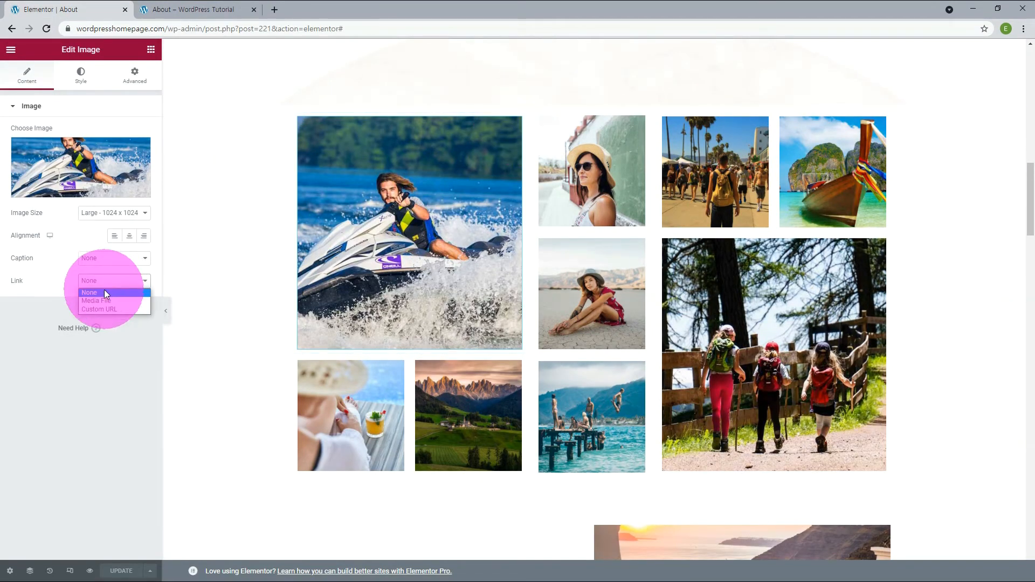
click(105, 310)
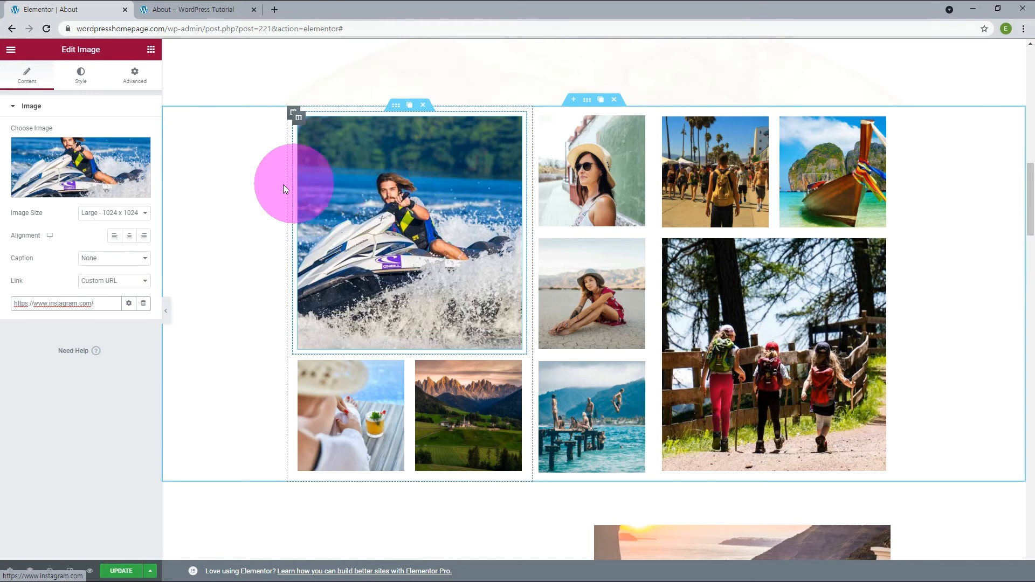
click(82, 87)
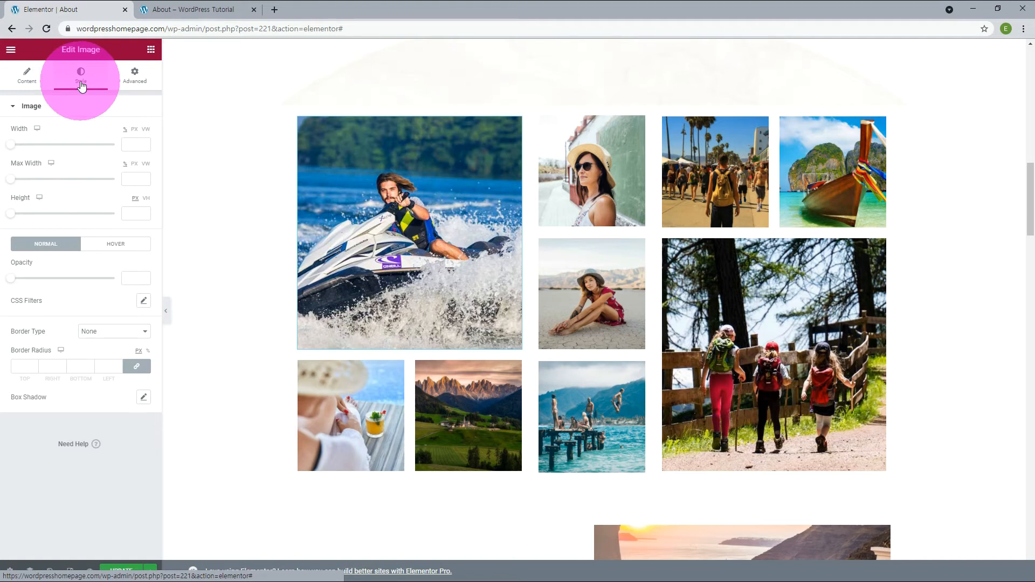
click(103, 245)
triple_click(79, 356)
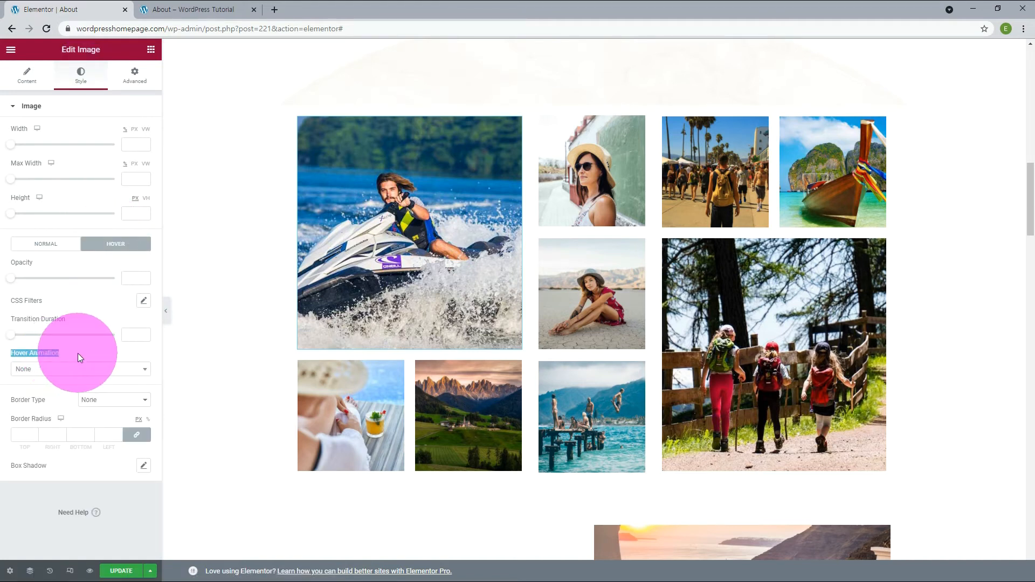
click(85, 372)
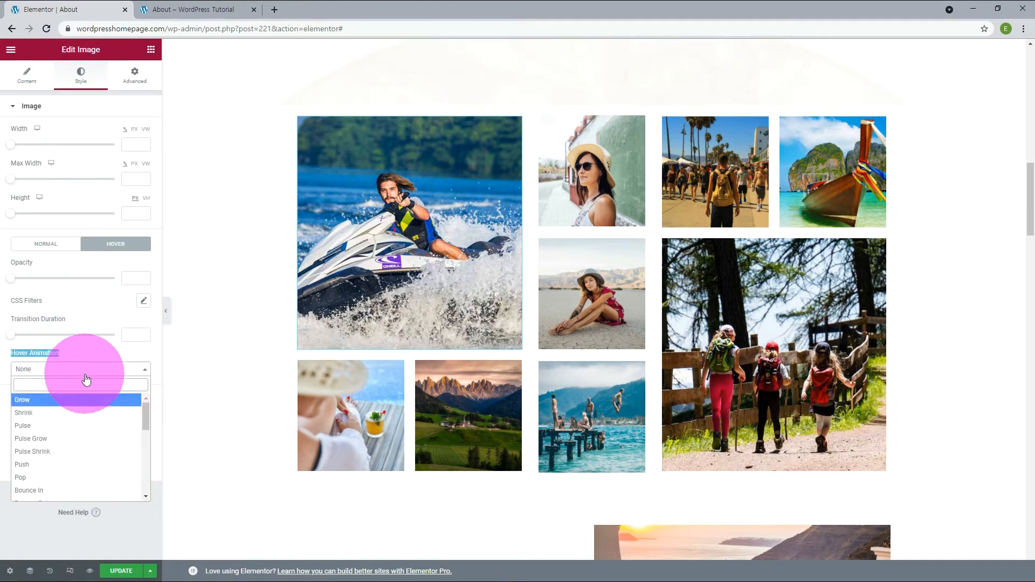
click(64, 412)
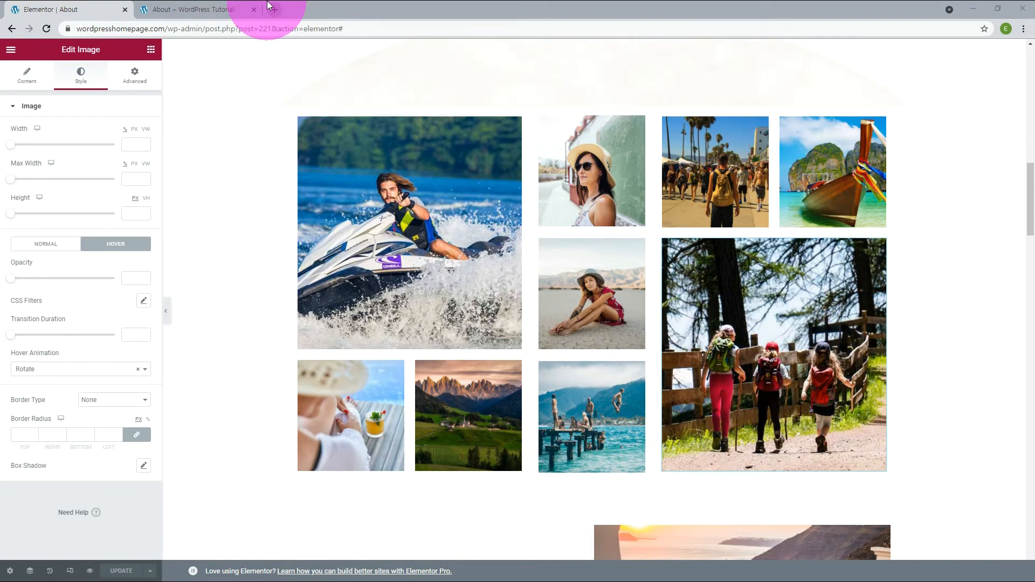
click(205, 11)
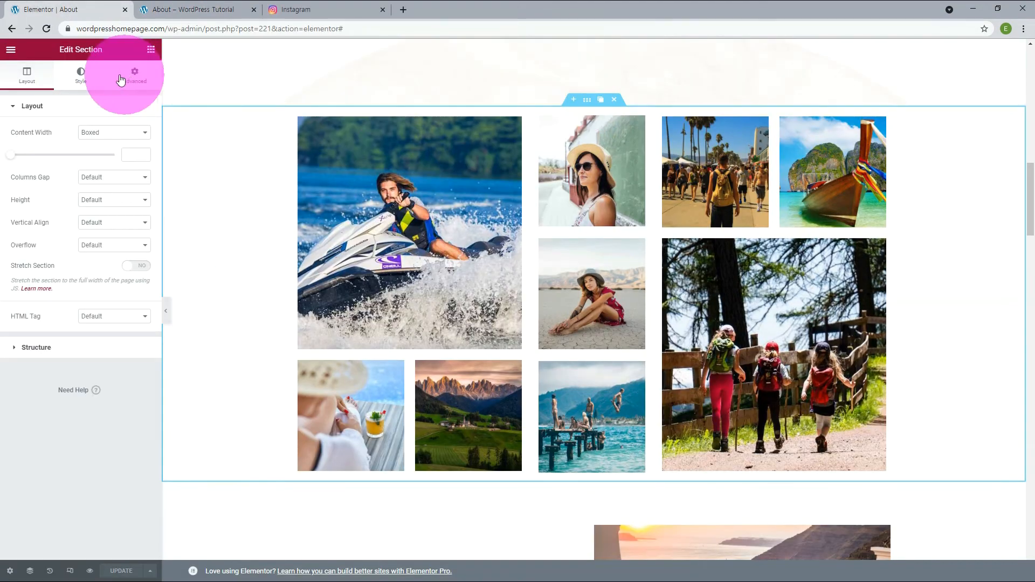
Unlink the collage section's margins and set a top margin of roughly -850 px, moving the photos over the map background beneath the heading
click(130, 79)
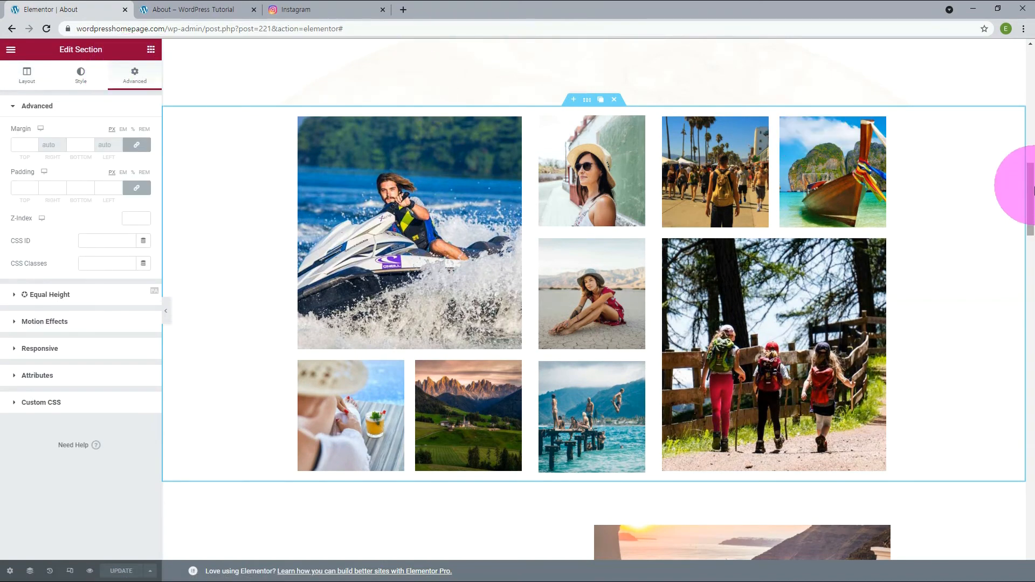
drag(1028, 192, 1030, 133)
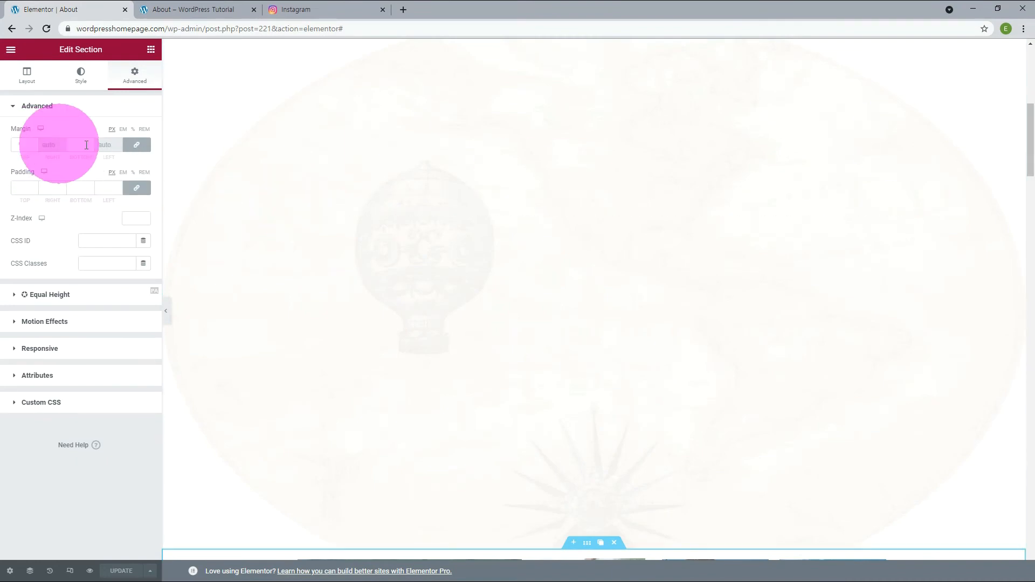
click(136, 148)
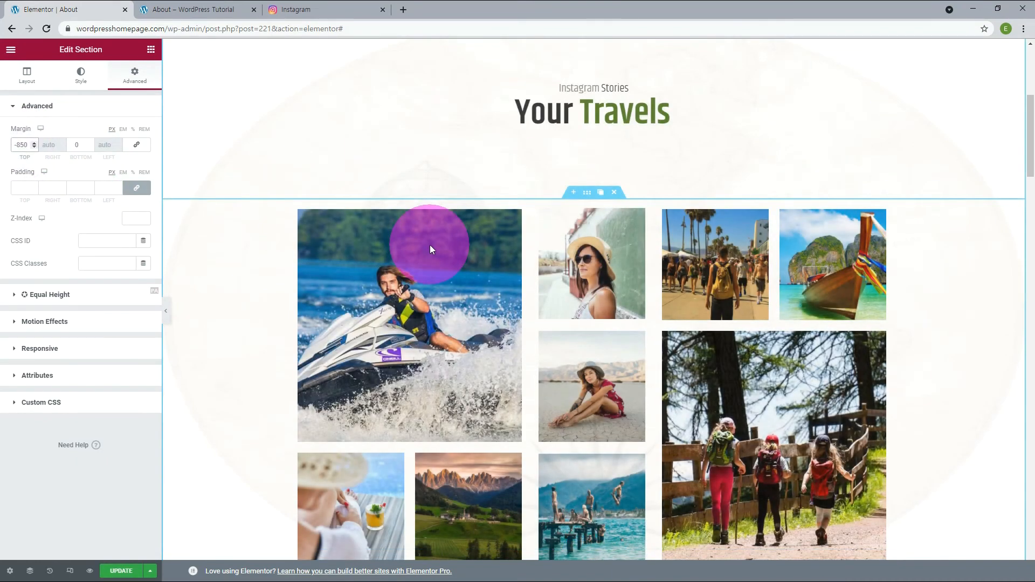
key(BackSpace)
text(9)
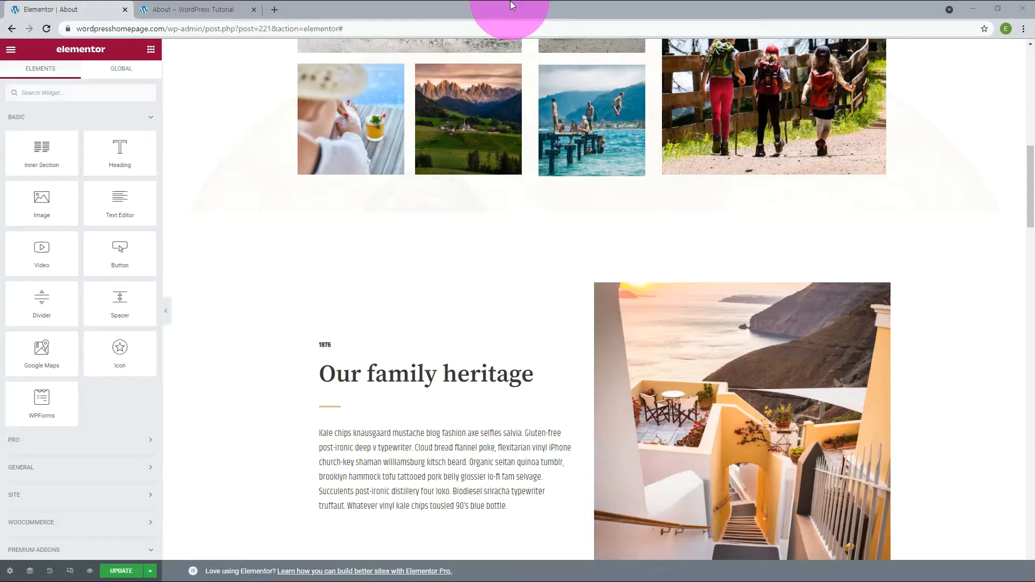
Insert the colourful metro-layout Premium Grid template from the Image Galleries / Accordions category above the "Our family heritage" section
mouse_move(716, 267)
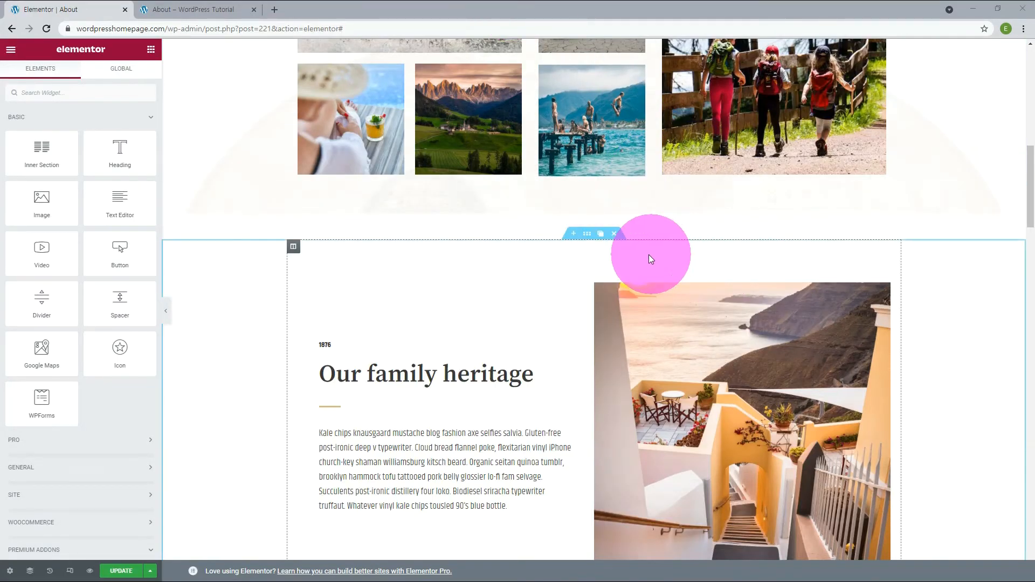
click(573, 233)
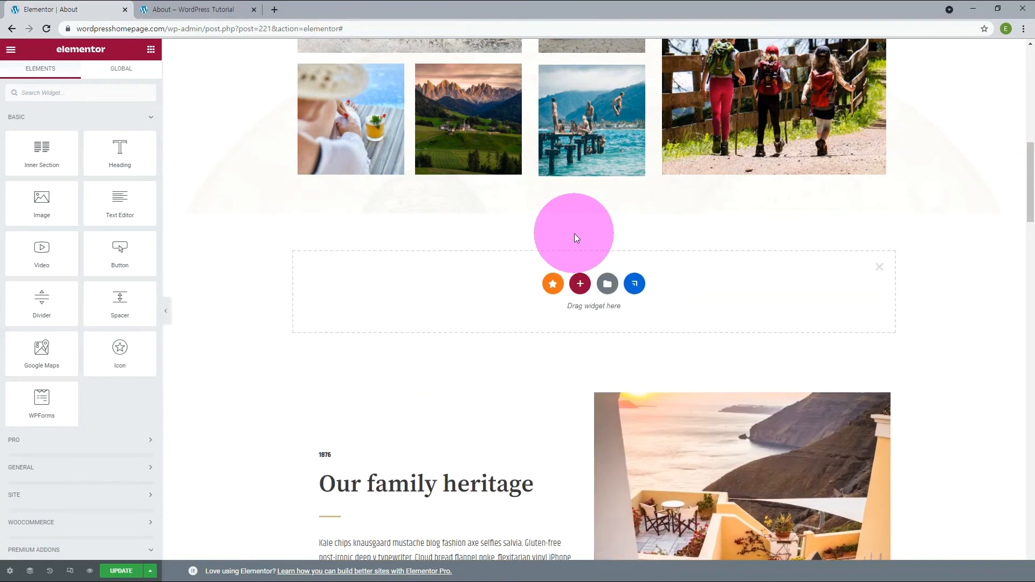
click(553, 286)
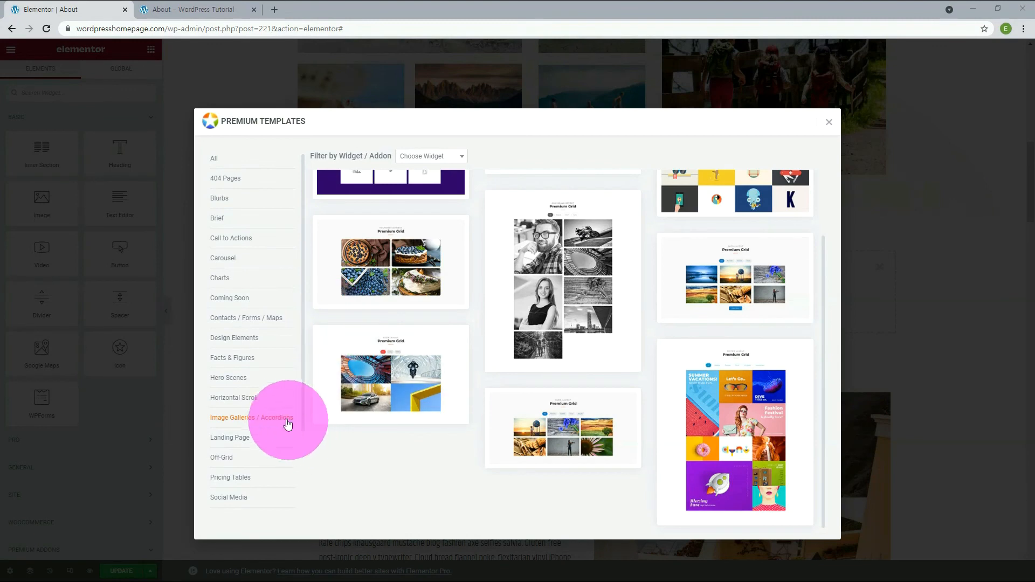
mouse_move(728, 439)
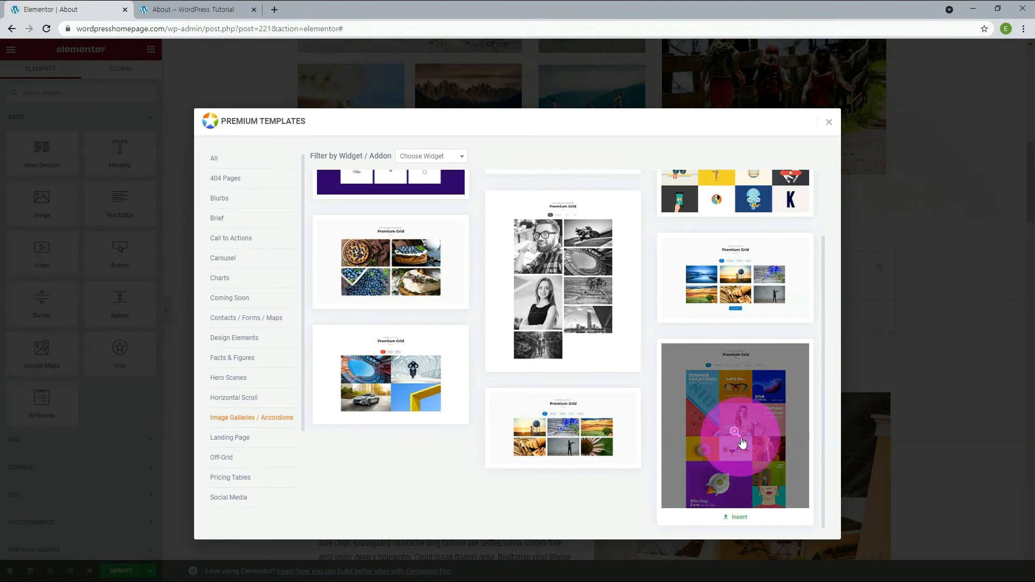
click(738, 518)
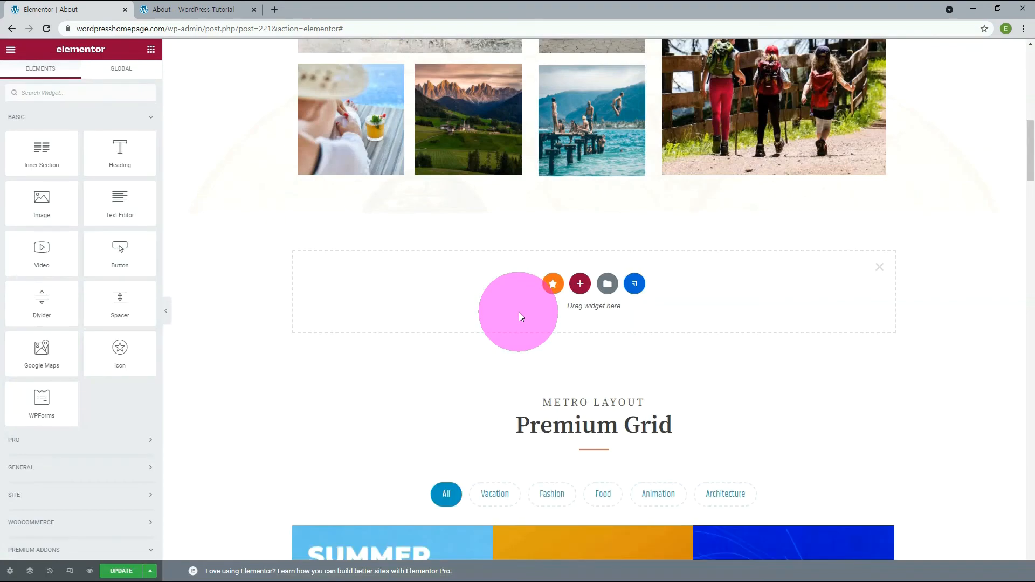
Examine the inserted media grid's image items, the first Vacation image's settings and the category filters
scroll(988, 442, down, 6)
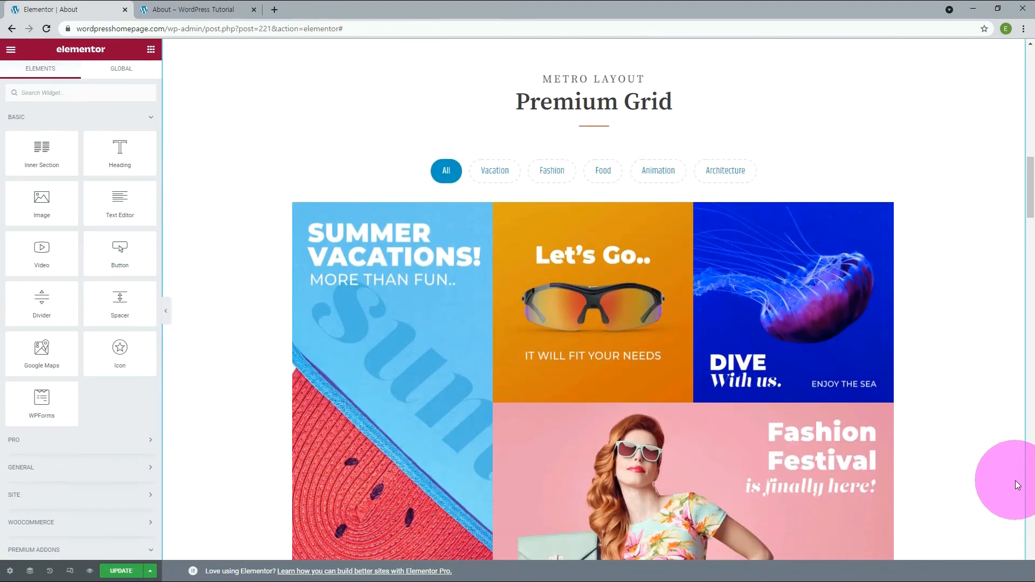
click(891, 156)
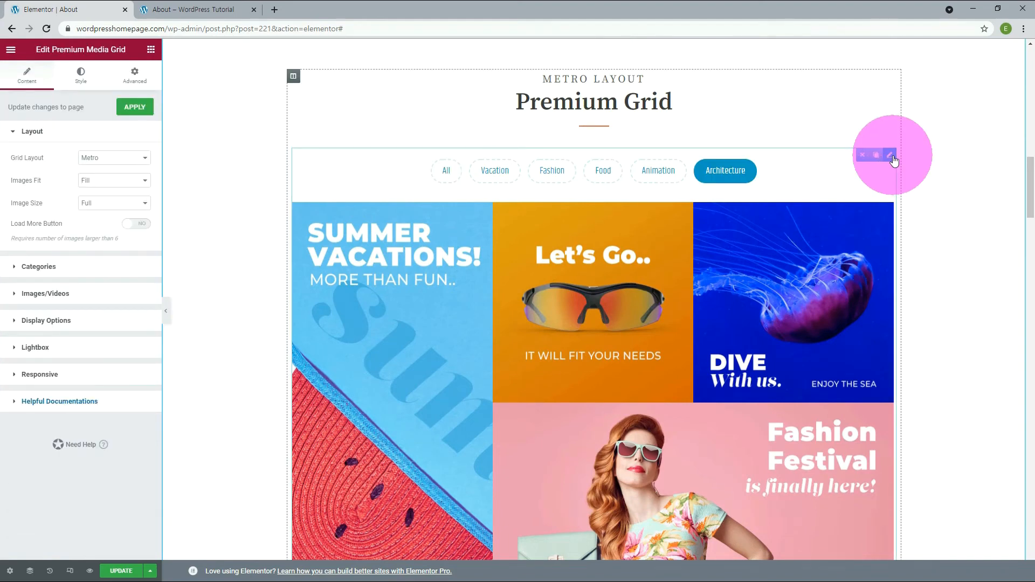
click(43, 294)
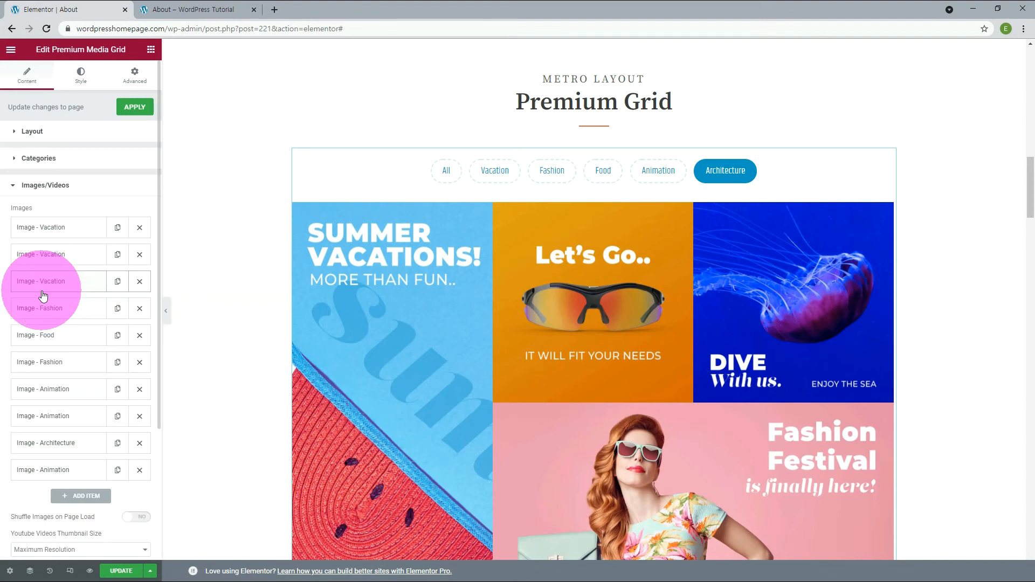
click(46, 229)
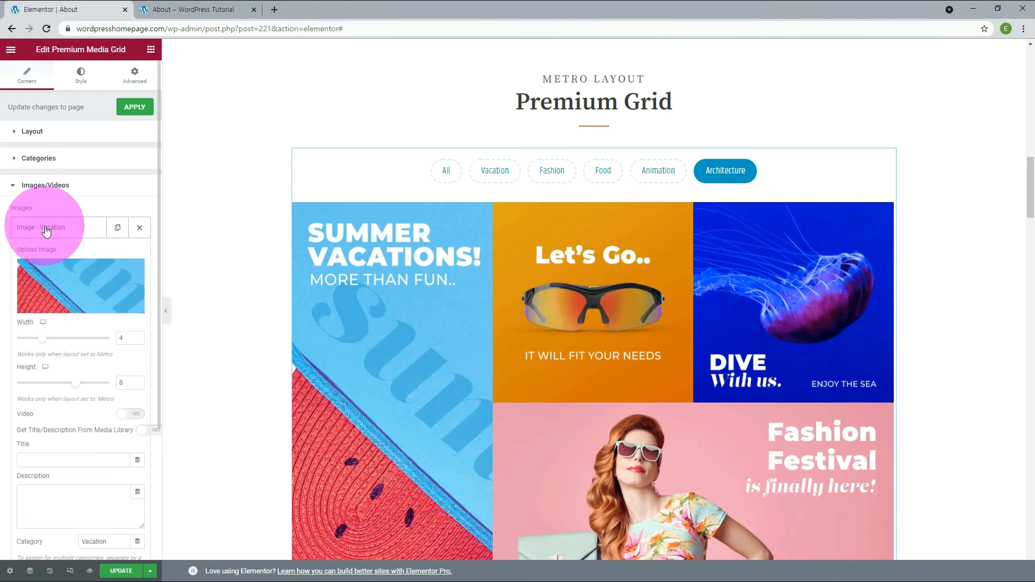
click(60, 289)
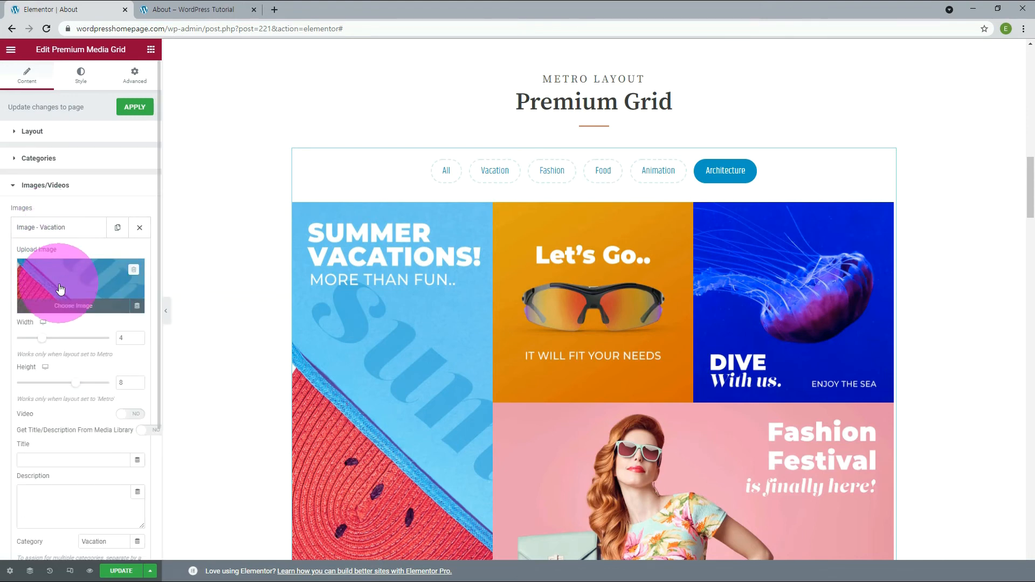
click(438, 172)
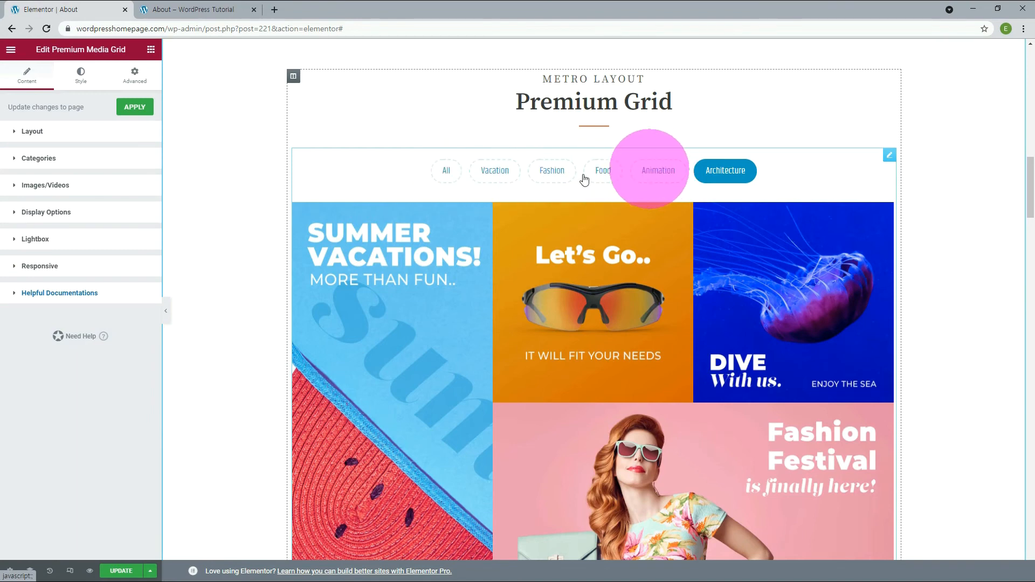
Review the media grid's category list, then collapse it again
click(42, 160)
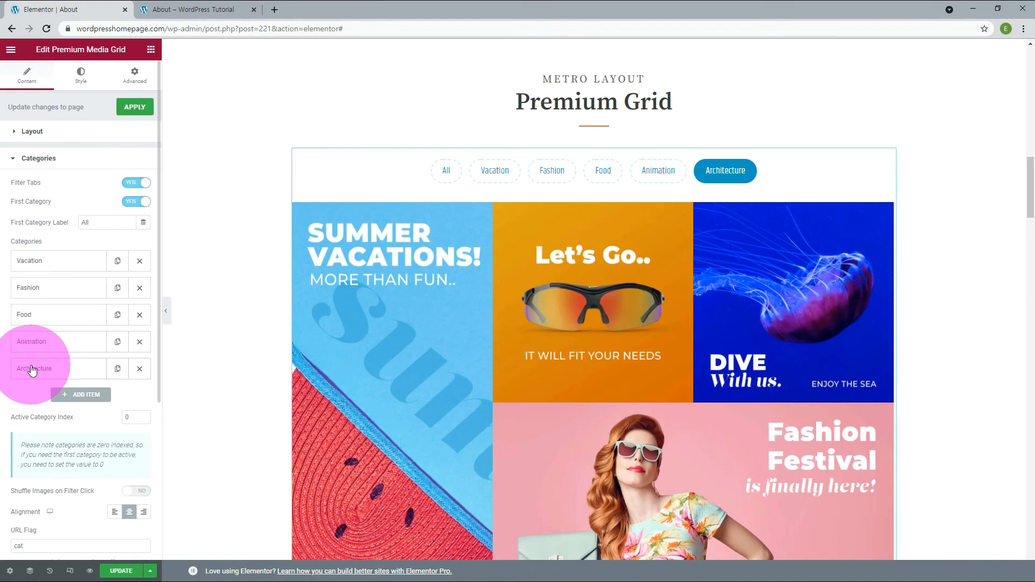
click(43, 161)
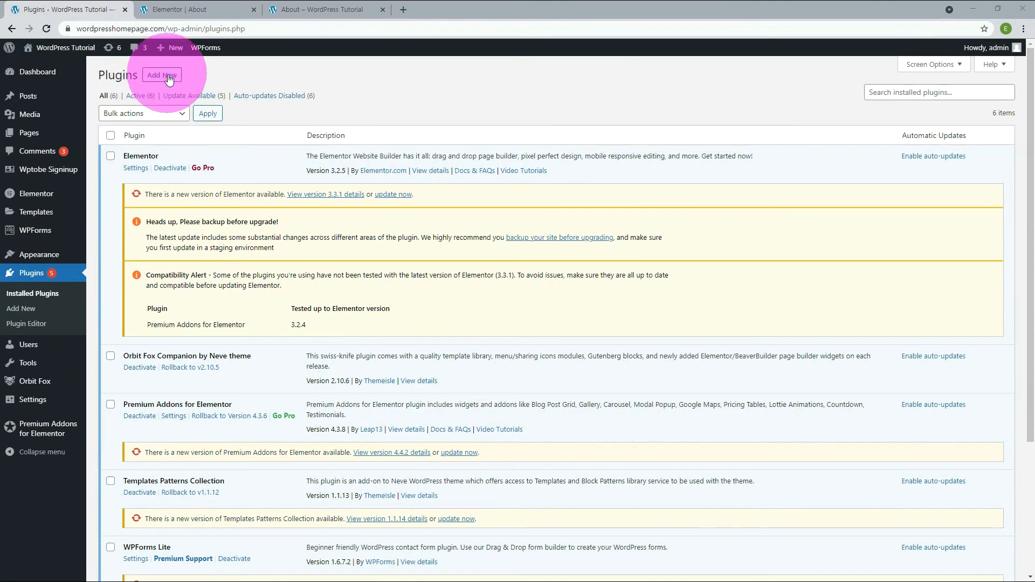
Search the WordPress plugin directory for "gt3" and install and activate the Photo Gallery by GT3 plugin
click(168, 76)
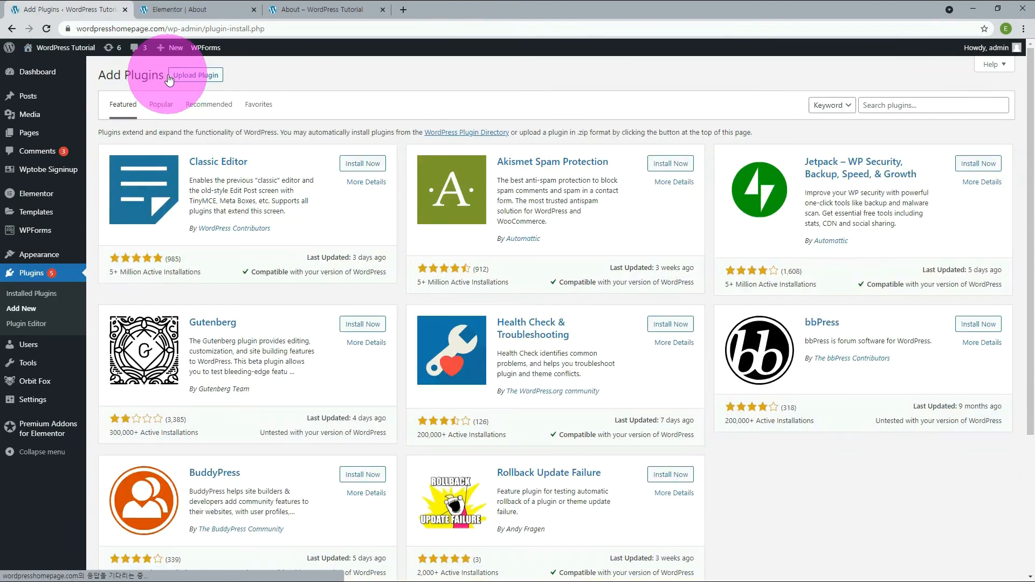
click(890, 105)
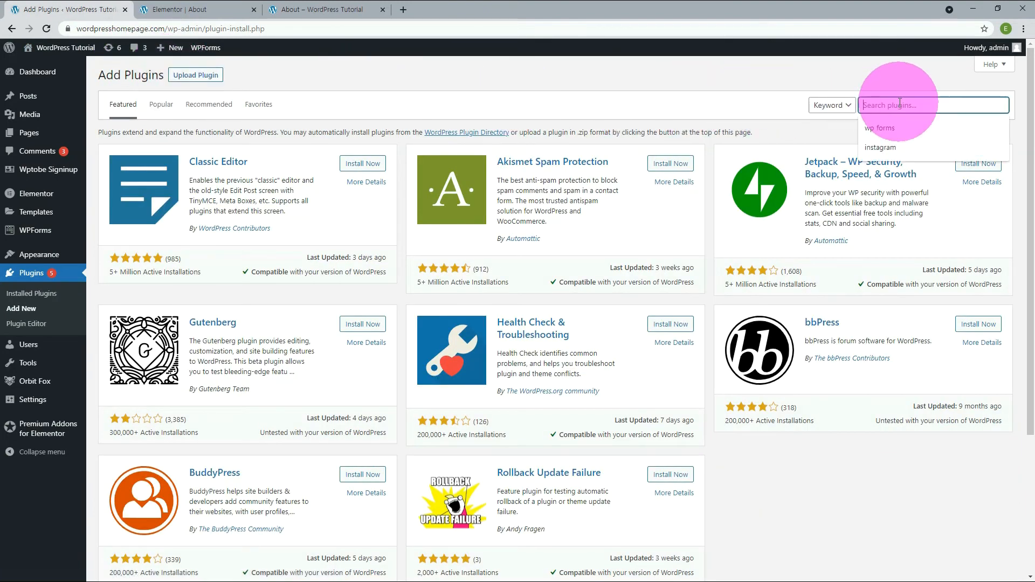
text(gt3)
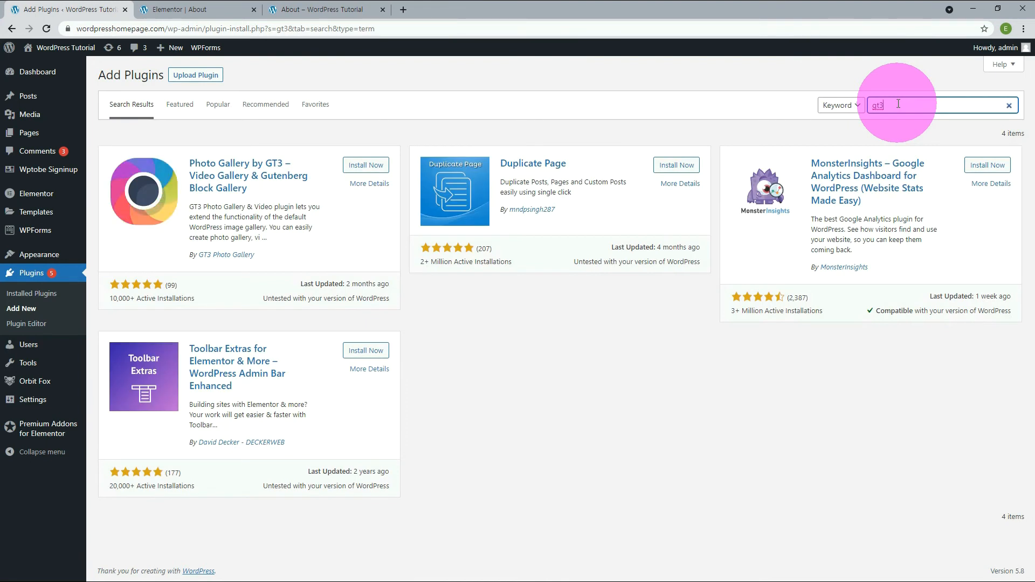
click(366, 168)
click(367, 168)
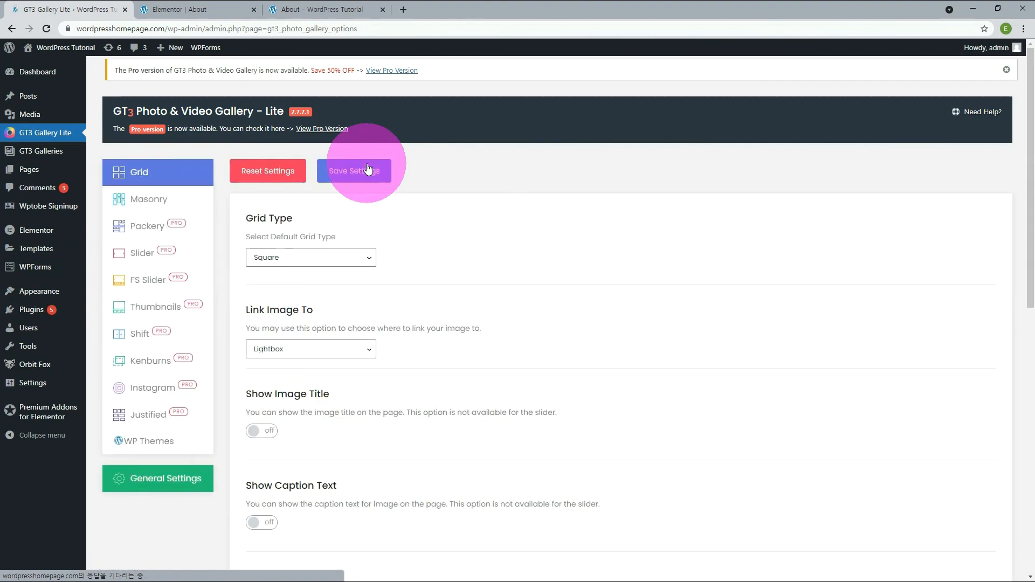
Reload the About page in the Elementor editor and place a GT3 Masonry widget above the "Our family heritage" section
click(194, 9)
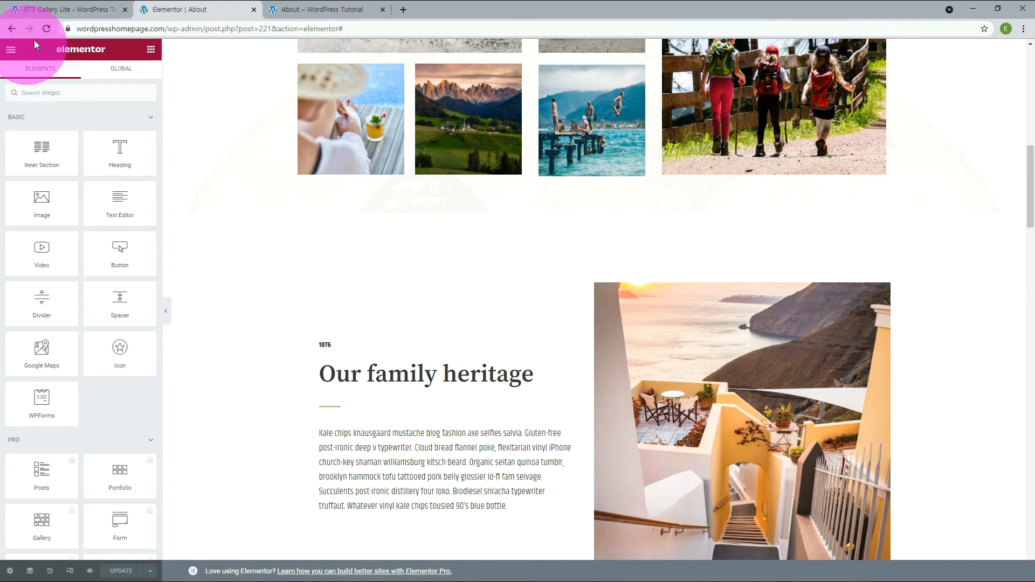
click(46, 28)
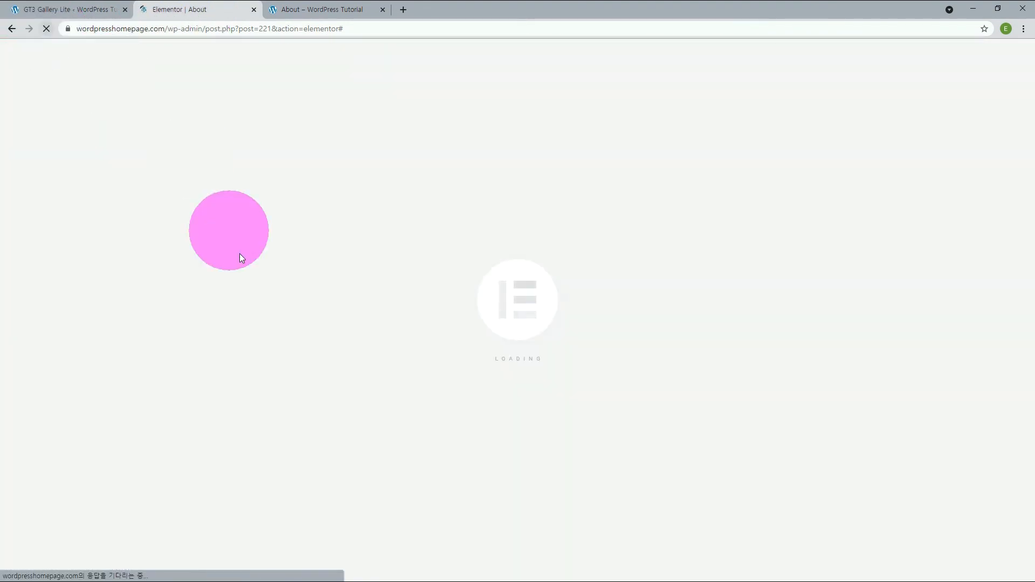
scroll(190, 337, down, 5)
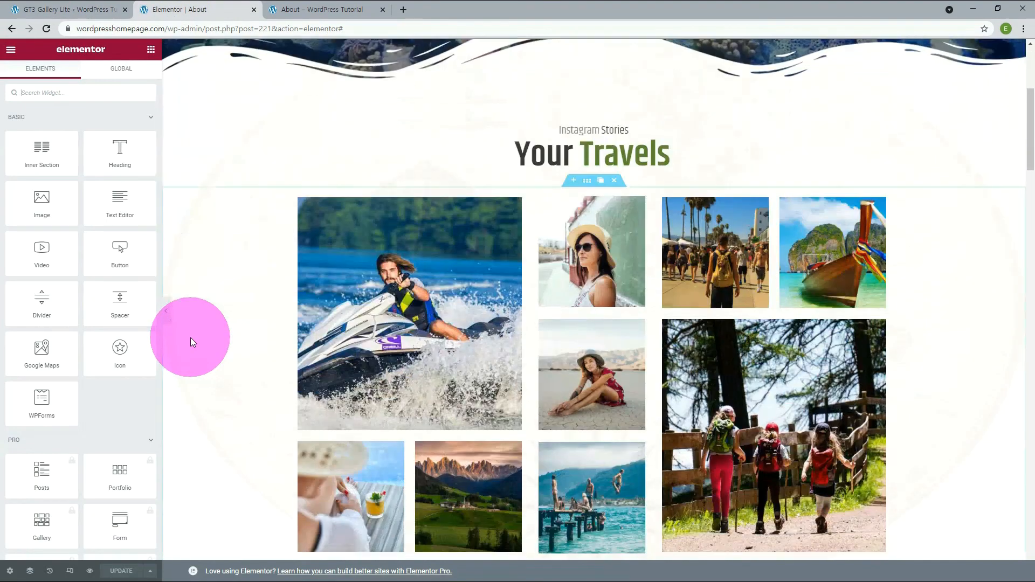
scroll(190, 337, down, 4)
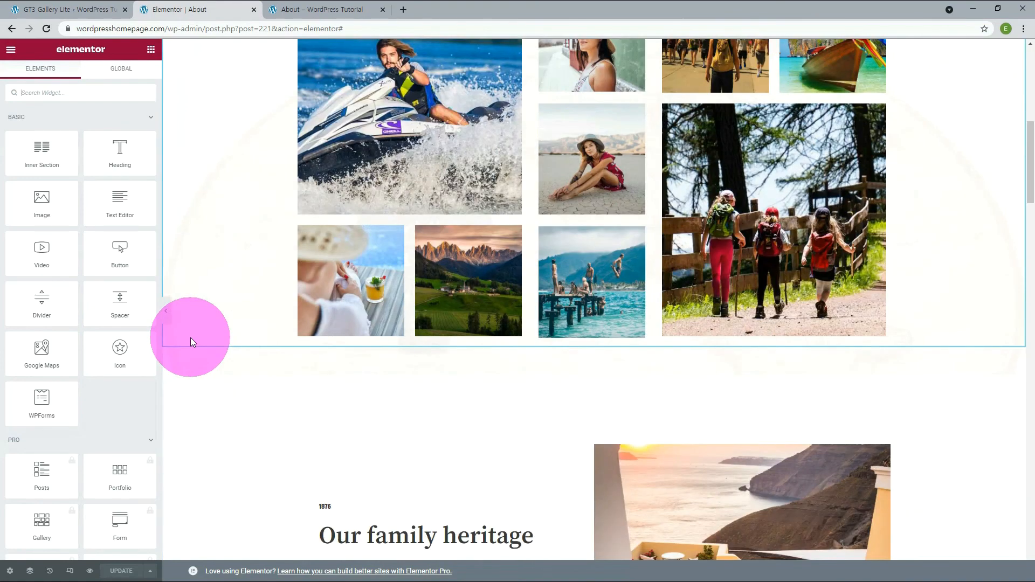
scroll(148, 259, down, 10)
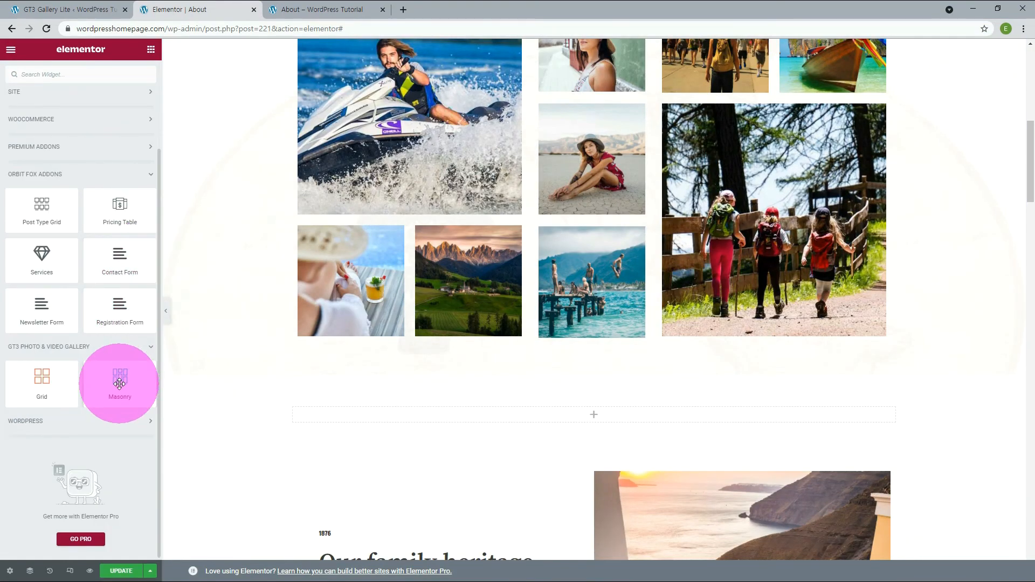
drag(120, 378, 432, 417)
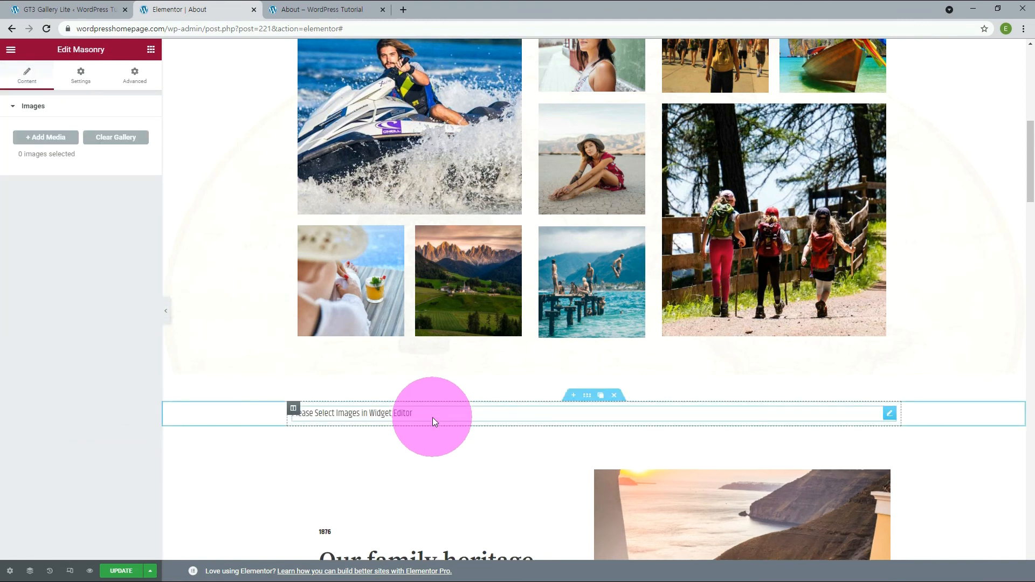
Add the nine travel photos from the jet ski through the beach chair to the Masonry gallery from the media library
click(56, 138)
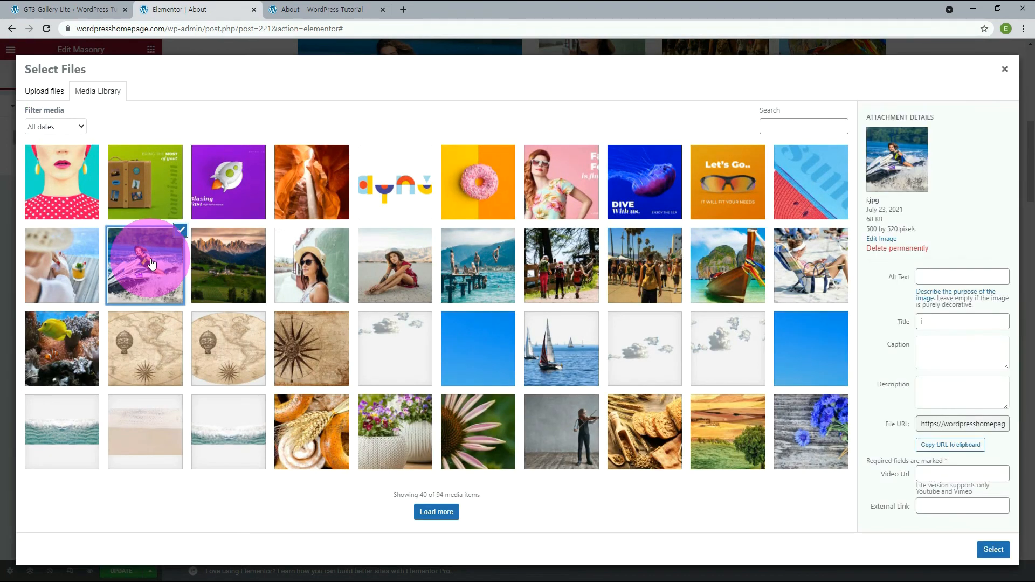
shift+click(817, 272)
click(993, 550)
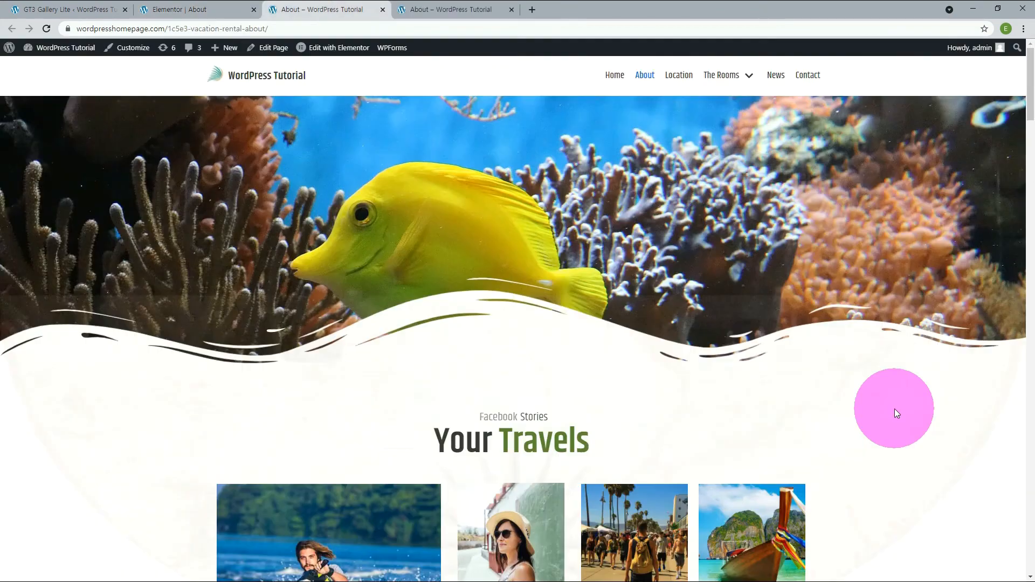
Check the photo gallery on the live About page, open the mountain valley photo in the lightbox and browse the following images
scroll(907, 396, down, 15)
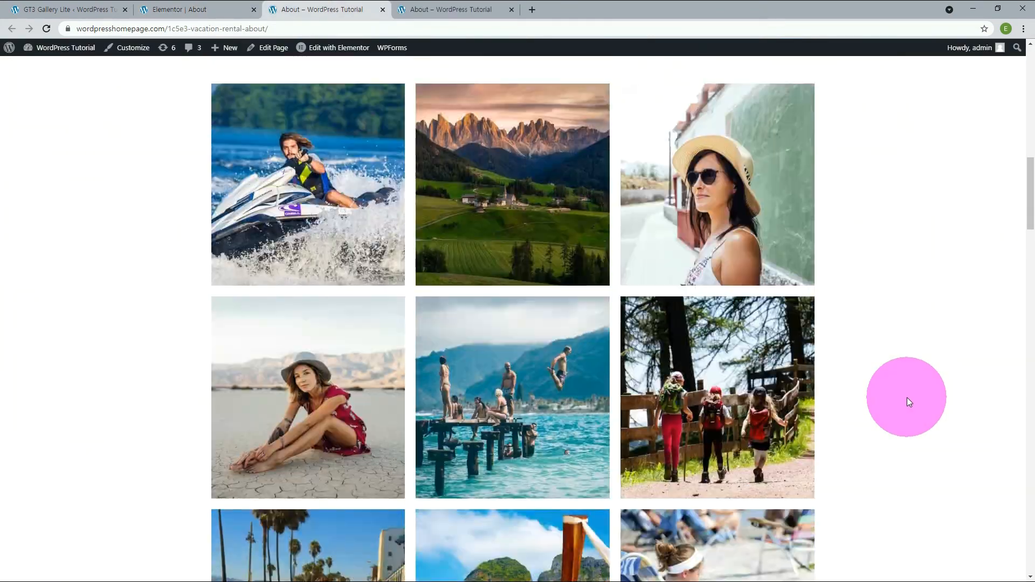
scroll(907, 397, down, 6)
scroll(907, 396, up, 5)
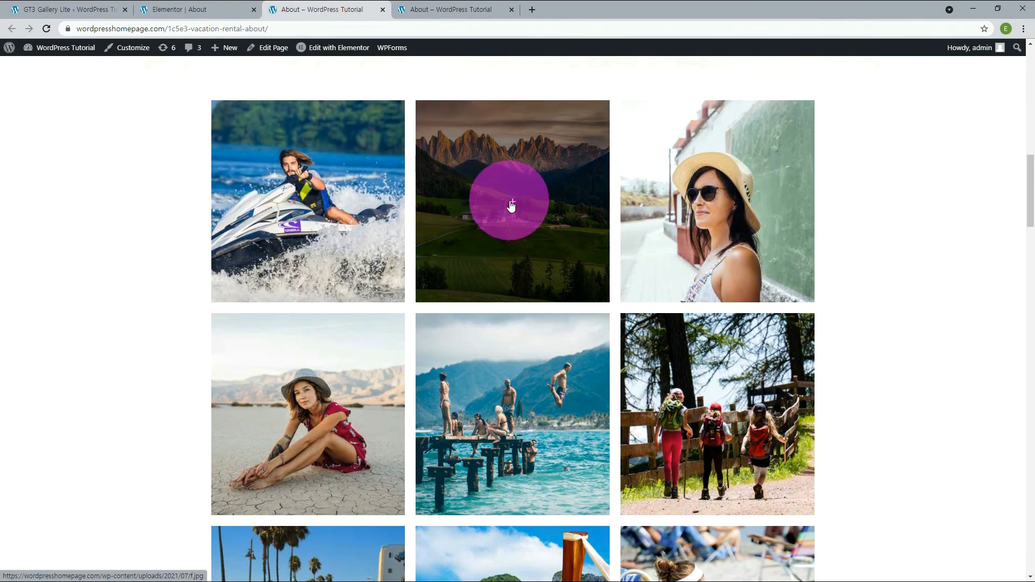
click(507, 204)
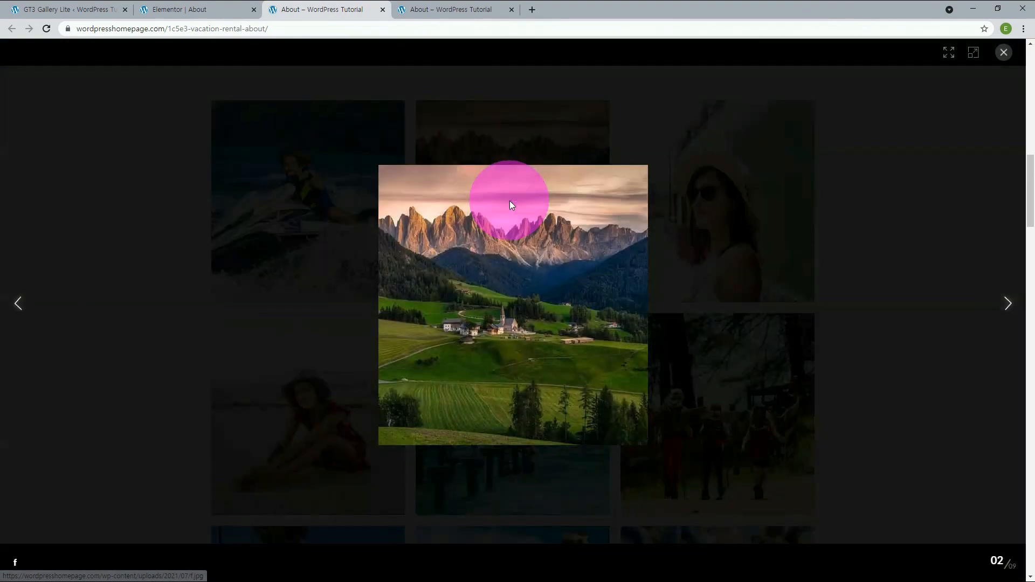
click(1008, 302)
click(1008, 303)
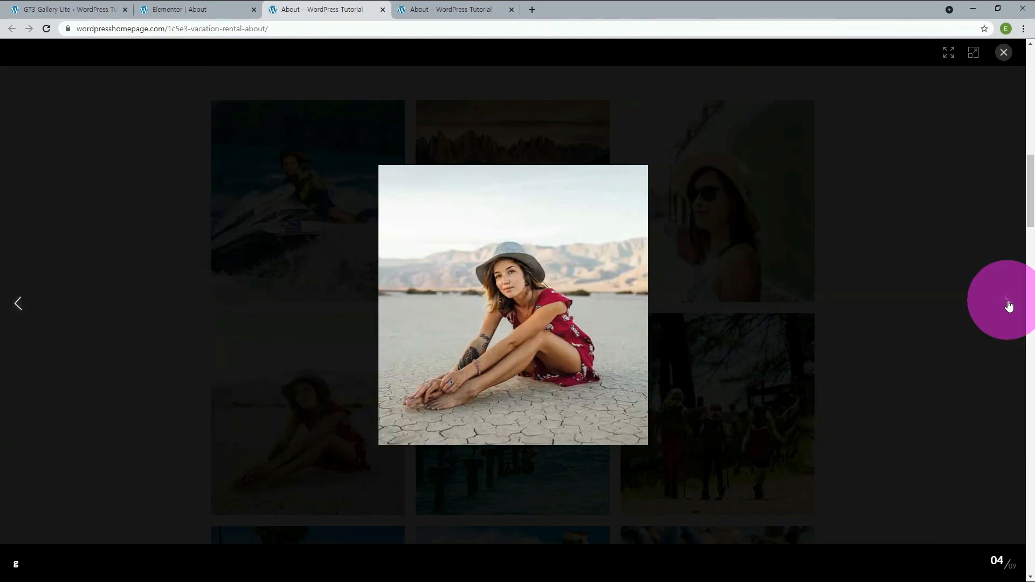
click(1008, 304)
key(Escape)
Return to the Elementor editor and examine the Masonry widget's gallery settings, such as the image link option
click(157, 9)
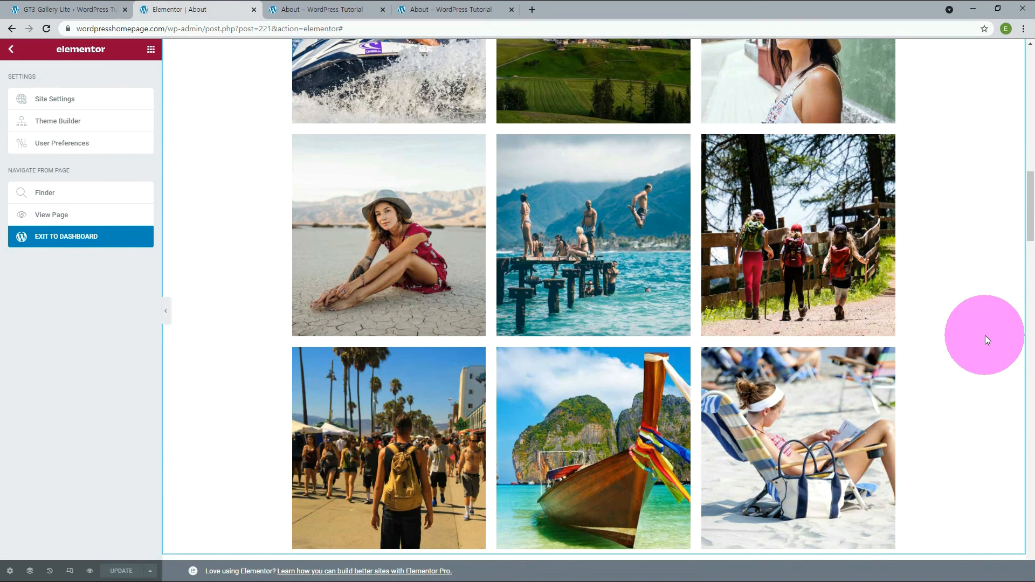
click(986, 336)
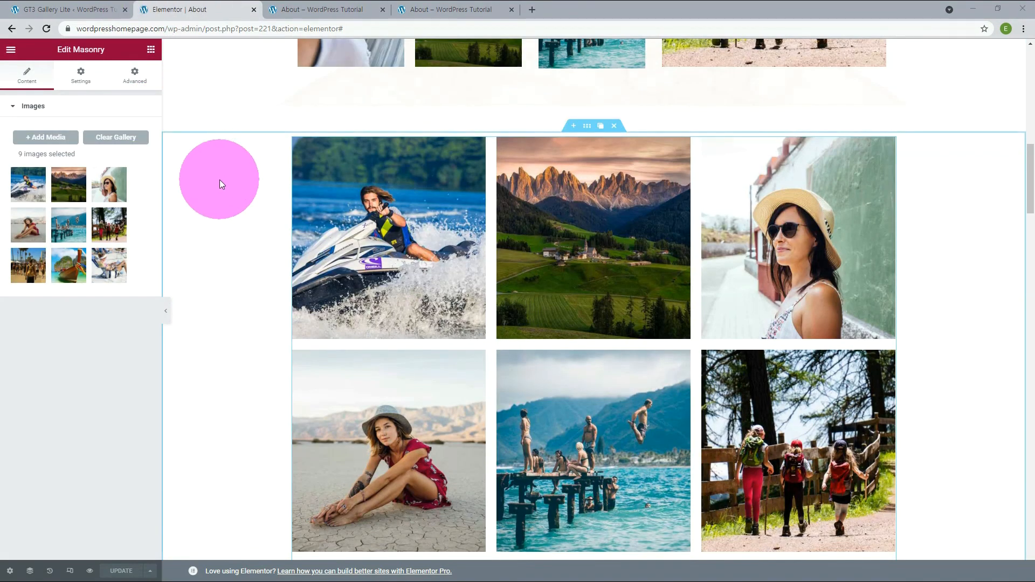
click(83, 78)
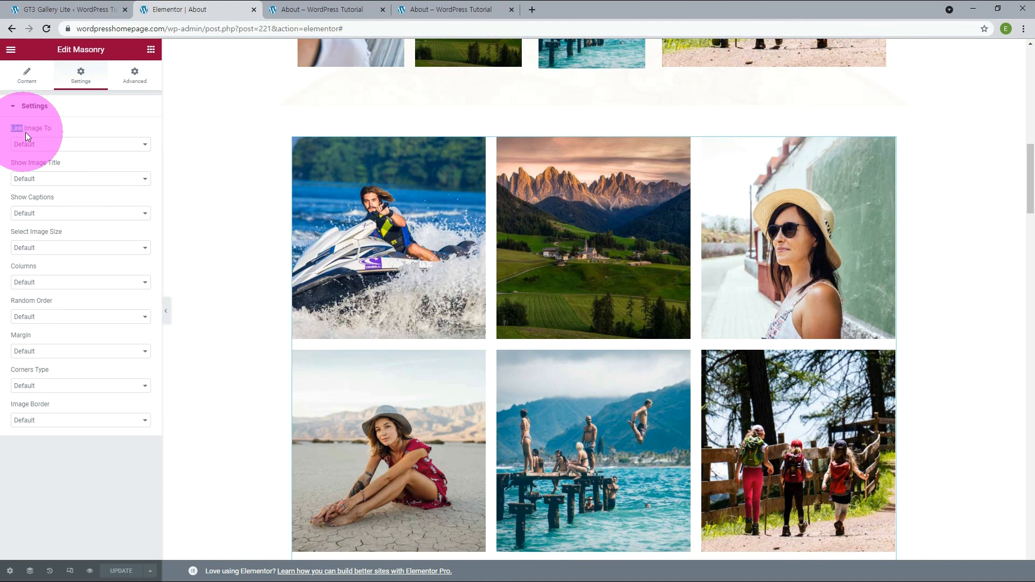
click(191, 160)
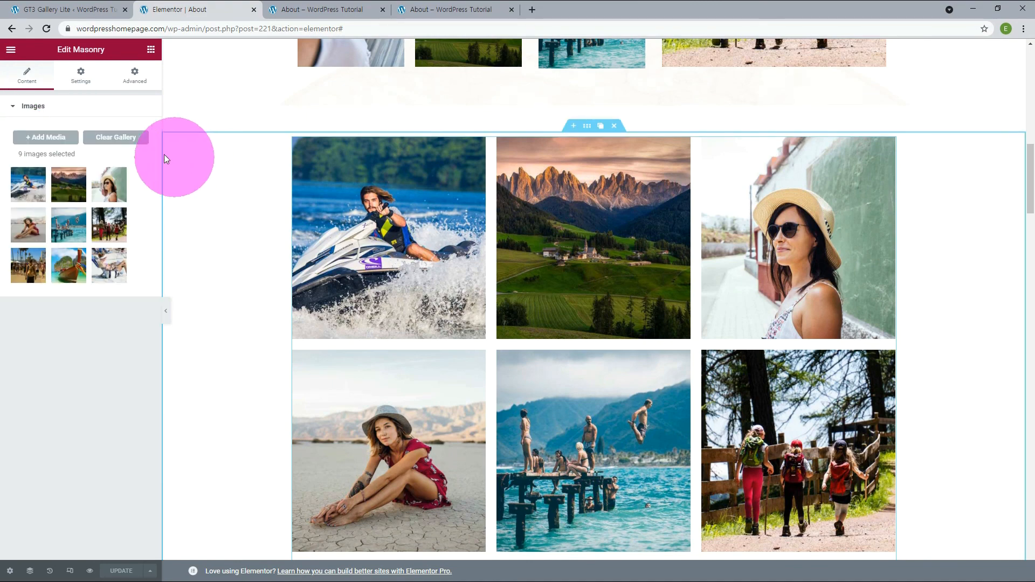
Add seven more media library images, from the close-up portrait through the pink Fashion Festival banner, to the Masonry gallery and check their layout
click(59, 139)
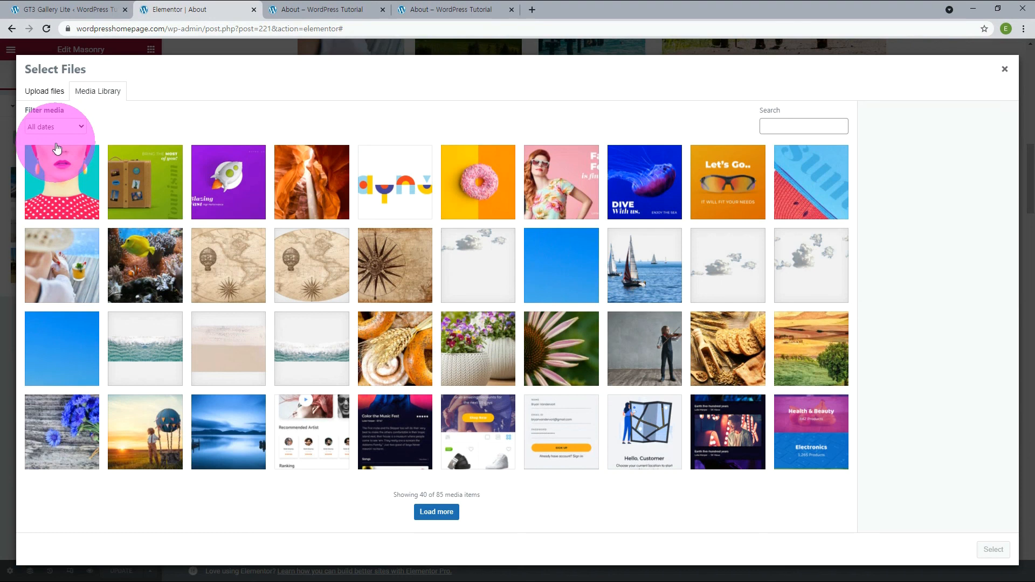
click(72, 189)
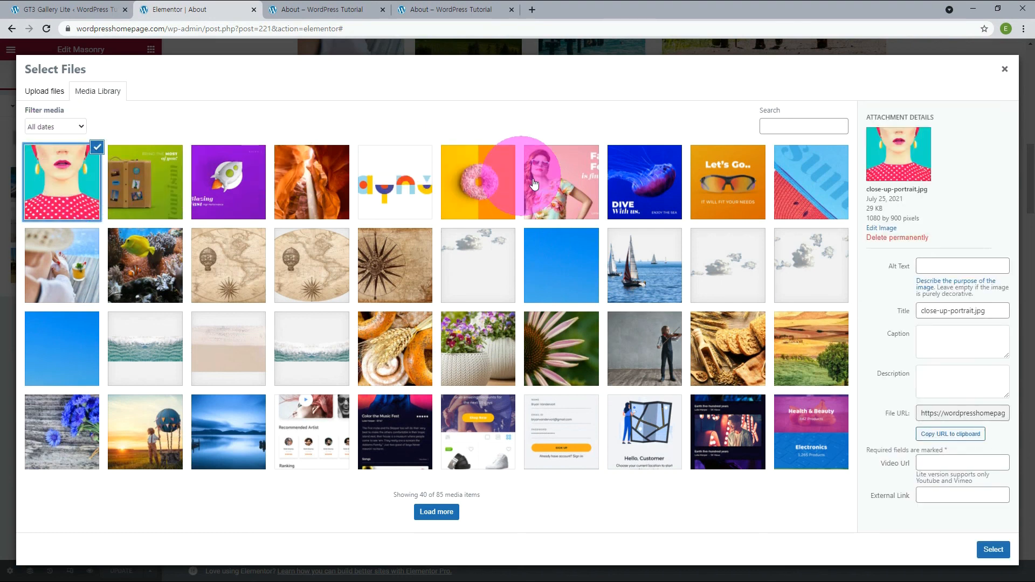
shift+click(550, 185)
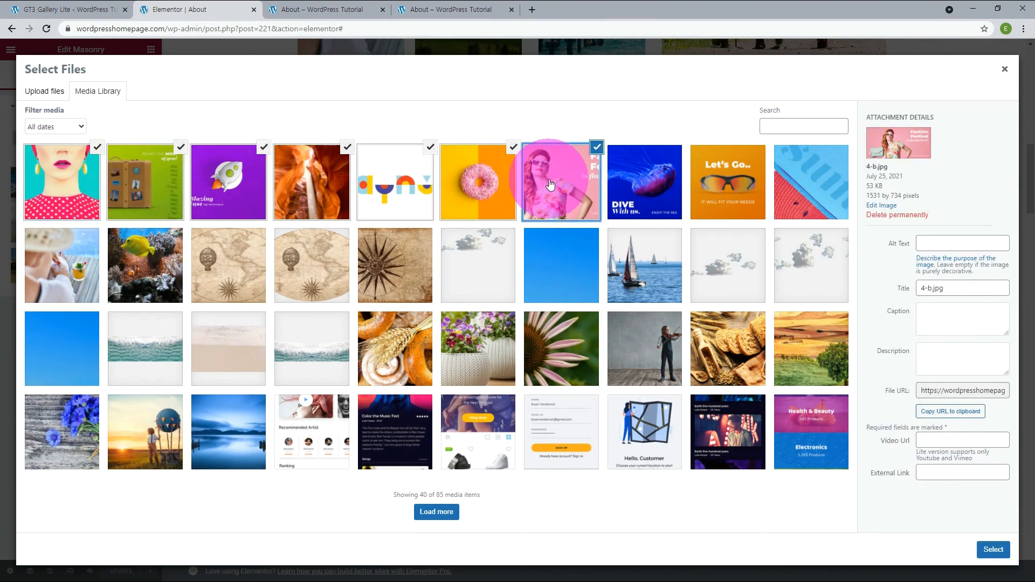
click(992, 549)
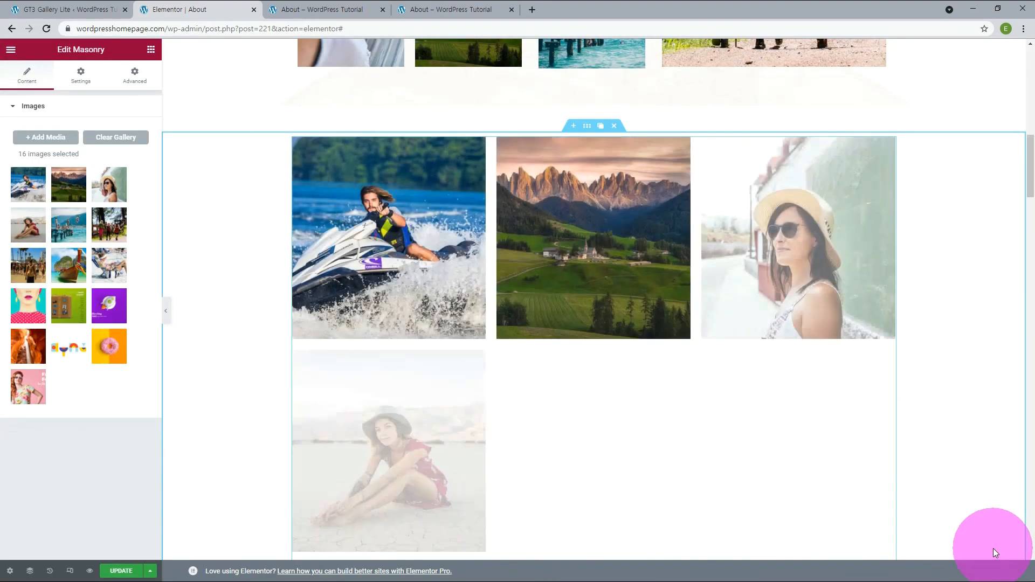
scroll(867, 454, down, 8)
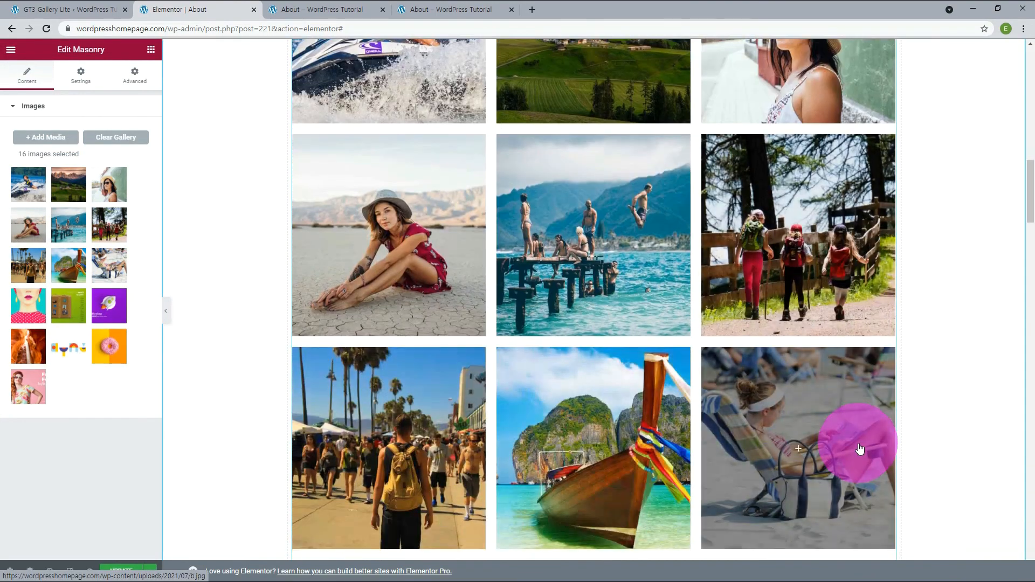
scroll(853, 445, down, 7)
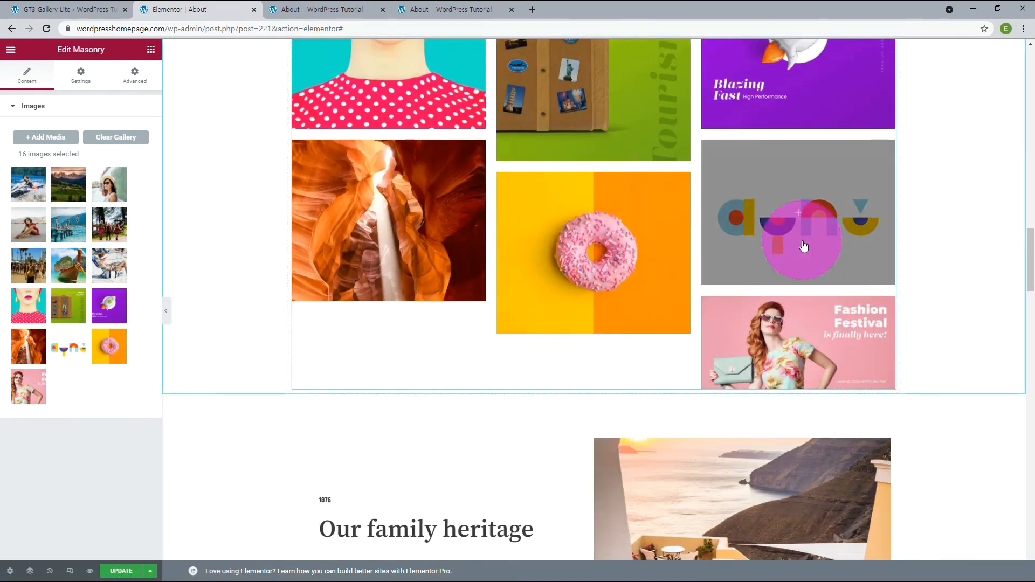
scroll(386, 256, up, 4)
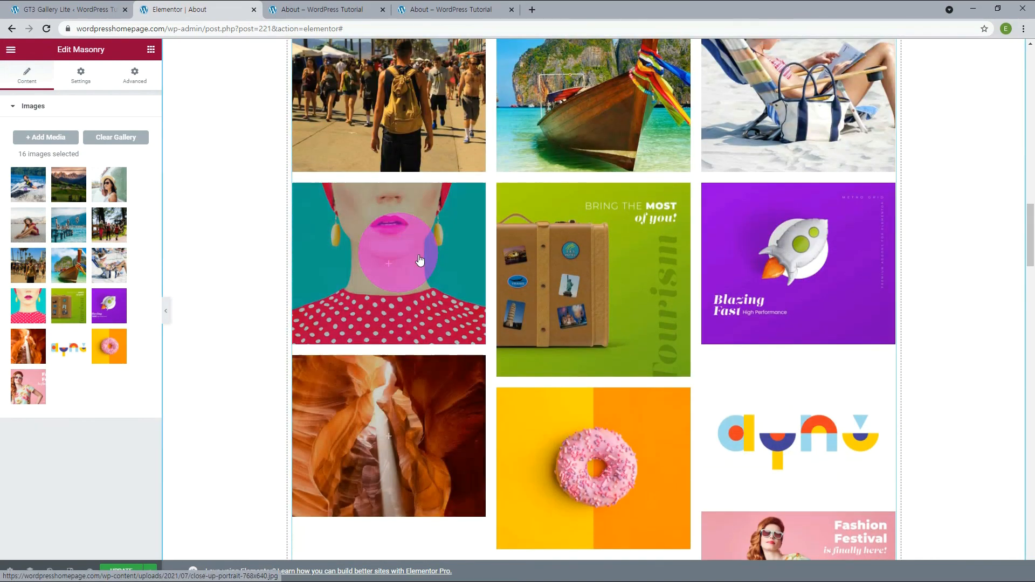